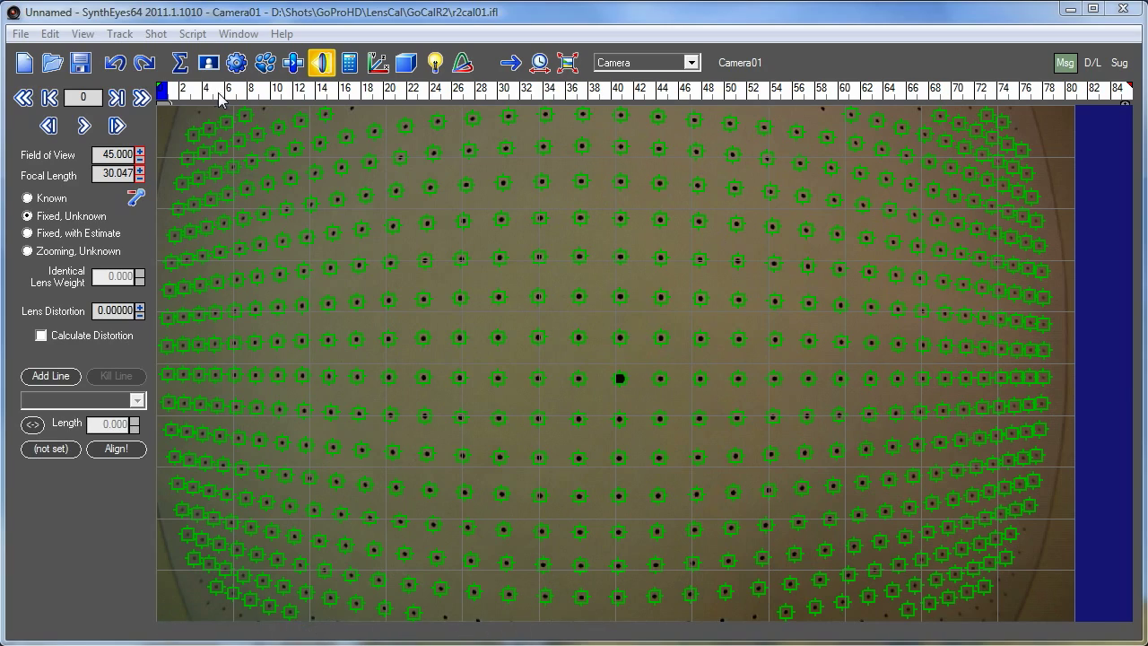
- Scrub the calibration grid shot to confirm the trackers sit on the grid dots, then open the Shot menu
mouse_move(212, 93)
left_mouse_down()
mouse_move(1098, 110)
mouse_move(668, 139)
mouse_move(142, 101)
left_mouse_up()
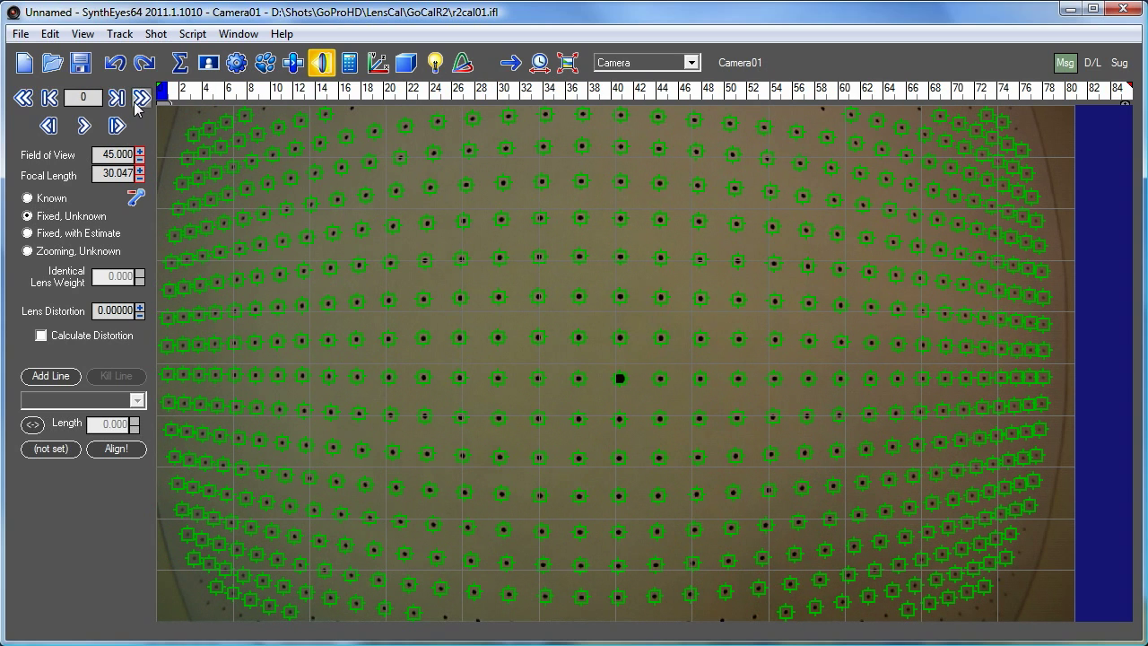
left_click(155, 33)
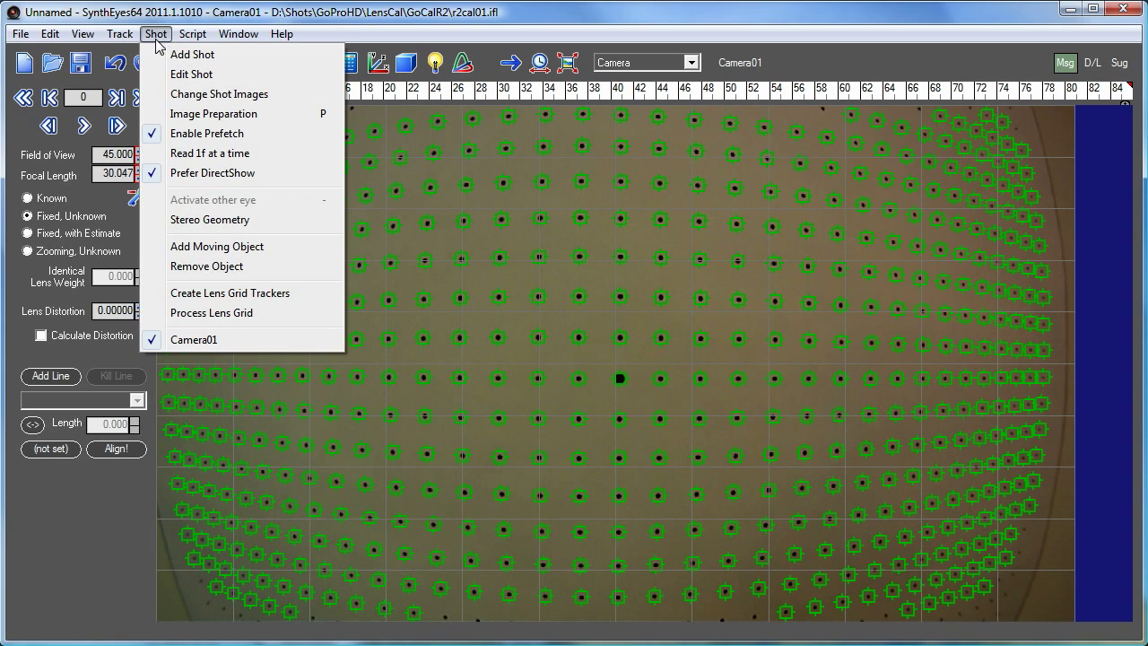
- Run Process Lens Grid using the two-pass workflow, higher-order fitting and lens-centre calculation
left_click(201, 313)
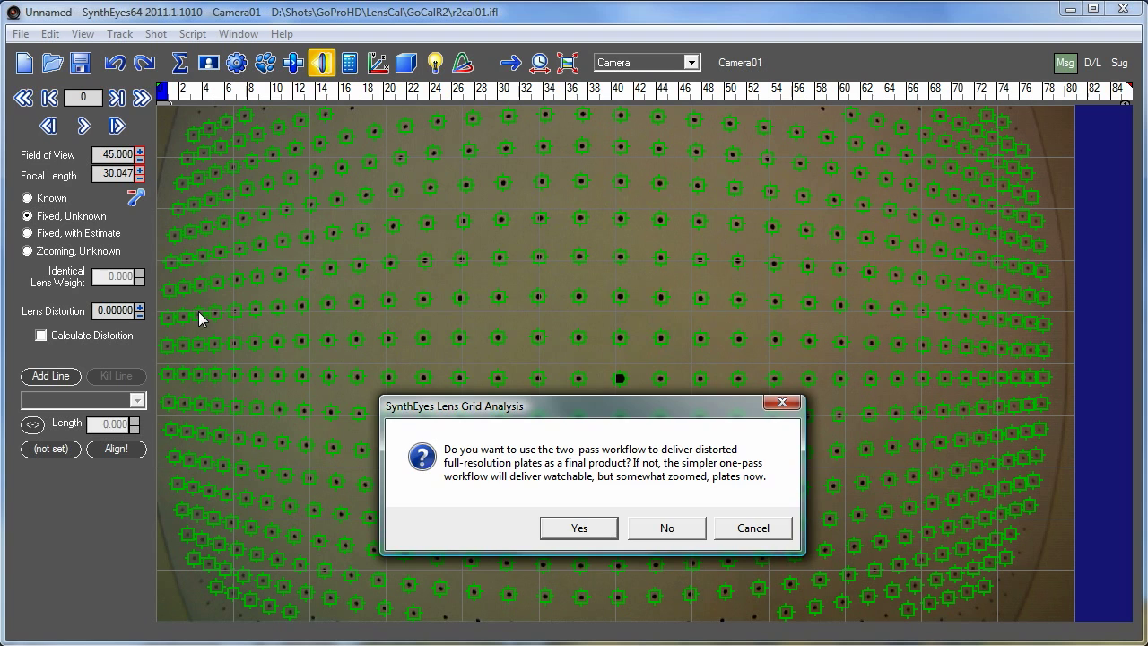
left_click_drag(579, 392, 610, 179)
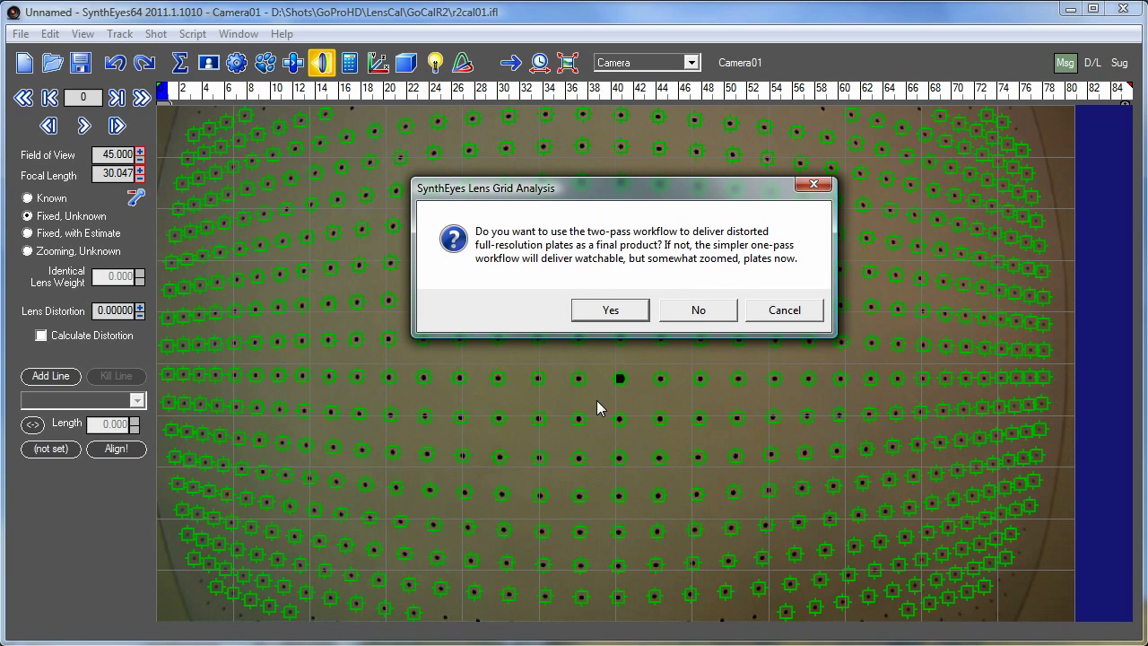
left_click(587, 322)
left_click(588, 322)
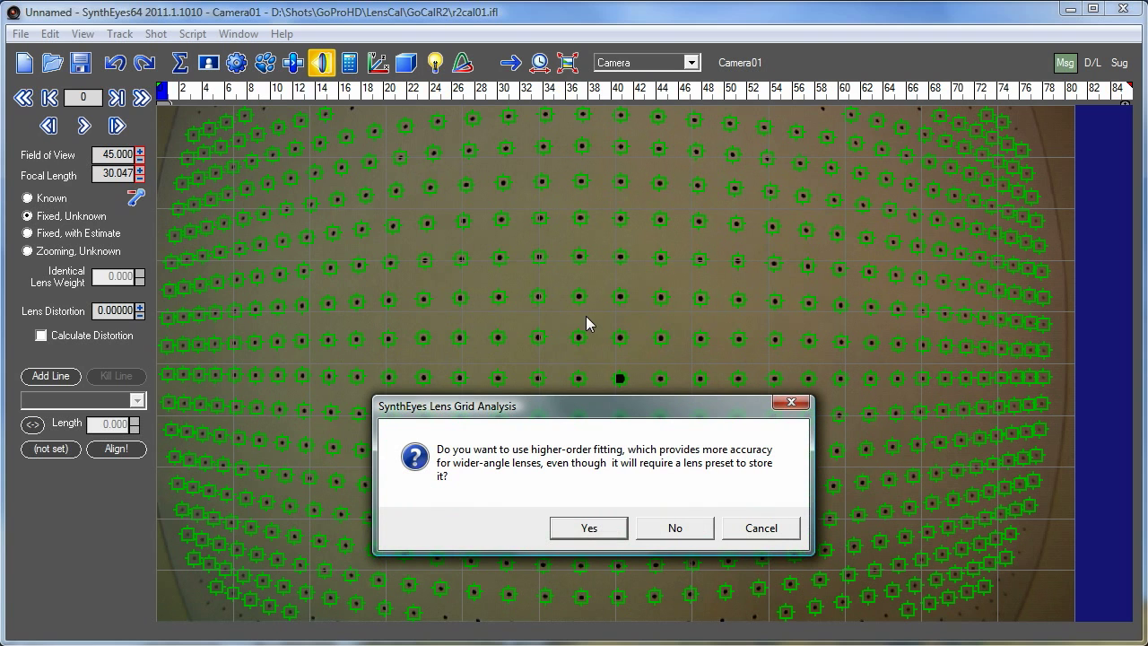
left_click(588, 531)
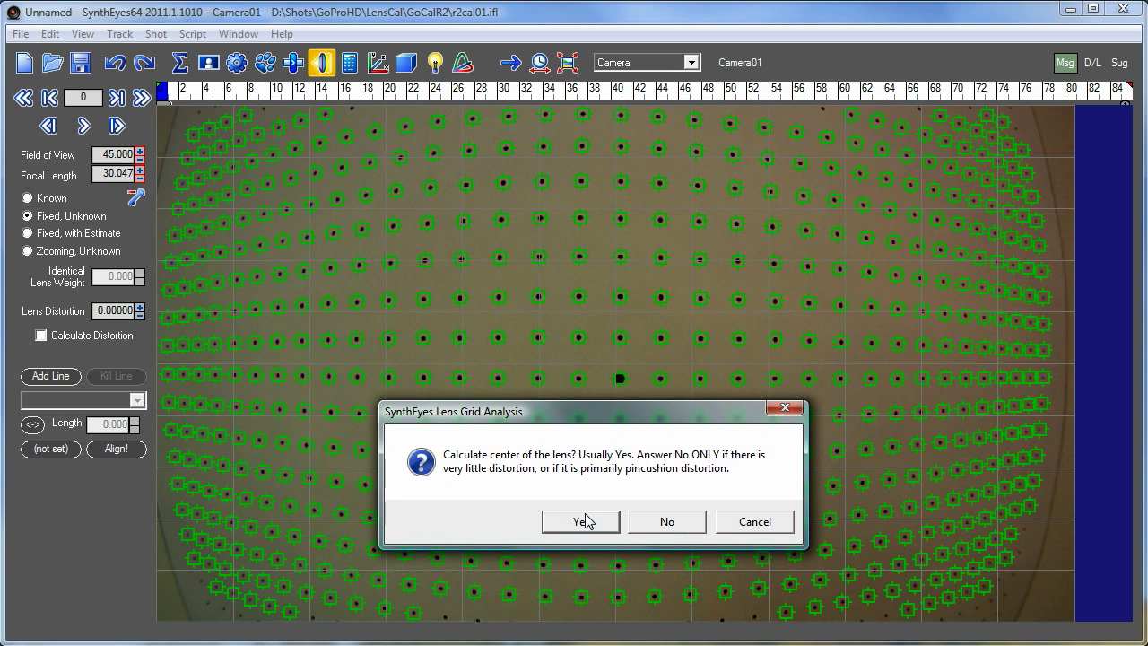
left_click(586, 524)
- Name the lens preset r2Two and save the preset file
left_click_drag(523, 424, 453, 423)
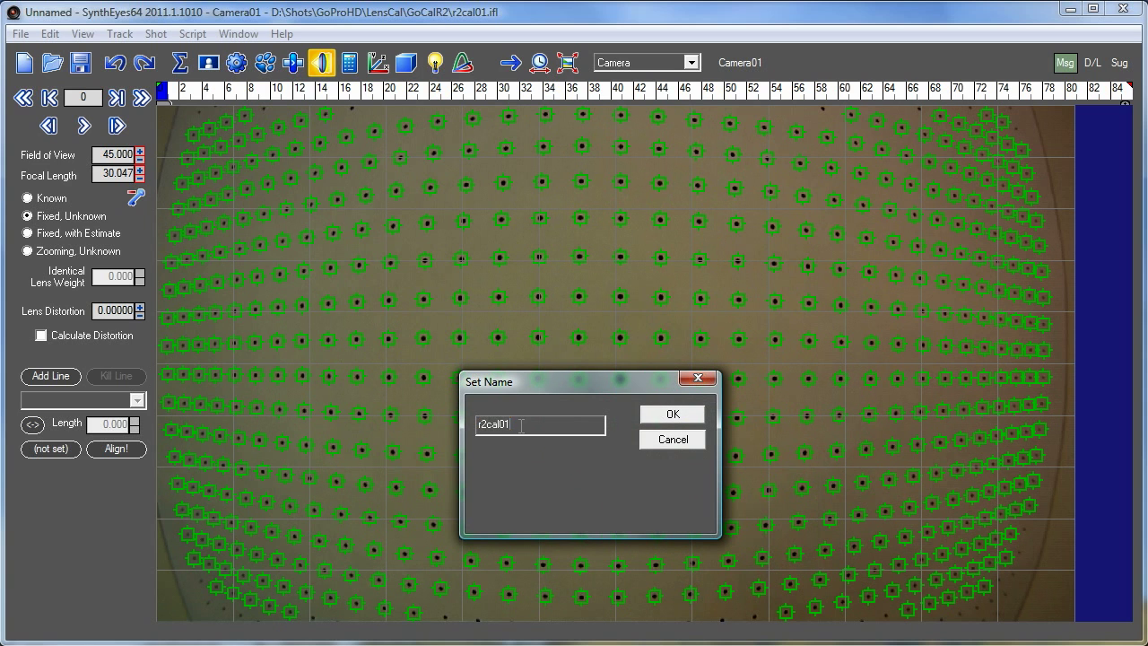
type("r2")
type("Two")
left_click(683, 418)
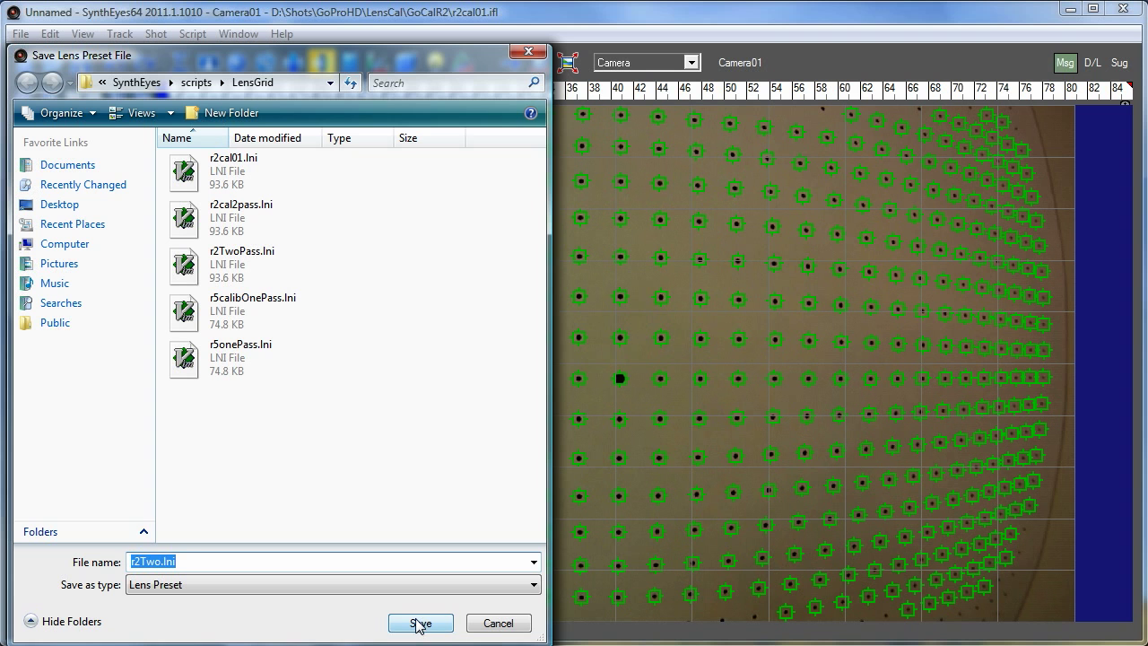
left_click(419, 624)
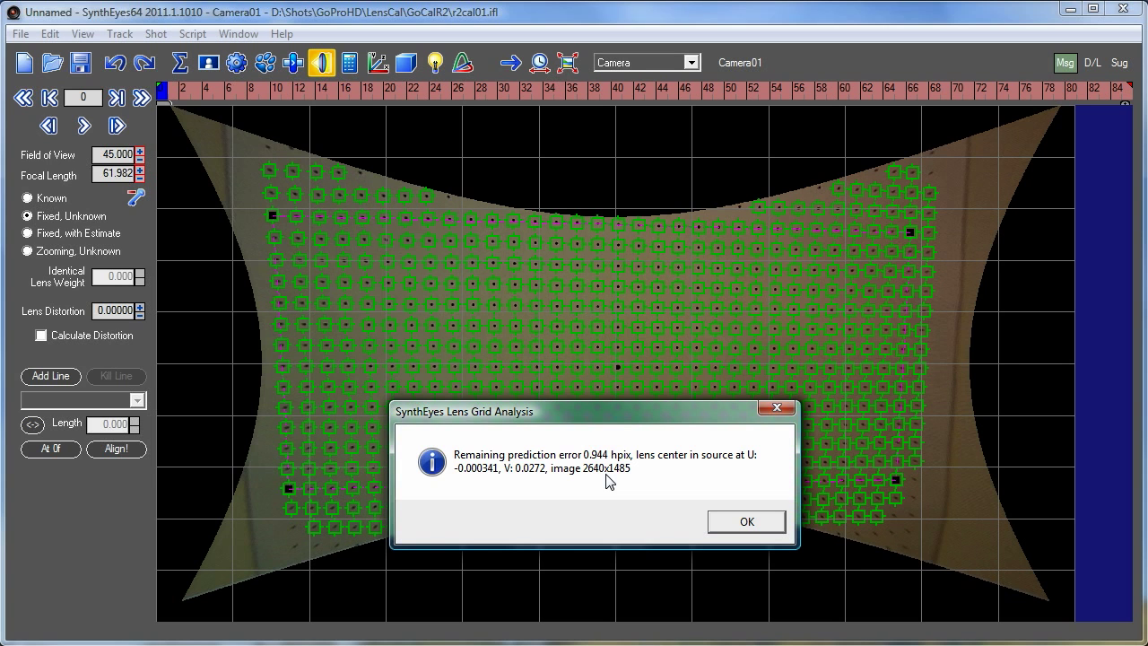
- Dismiss the lens grid results (0.944 hpix error, focal length 61.982) to view the undistorted grid
left_click(733, 526)
left_click(733, 526)
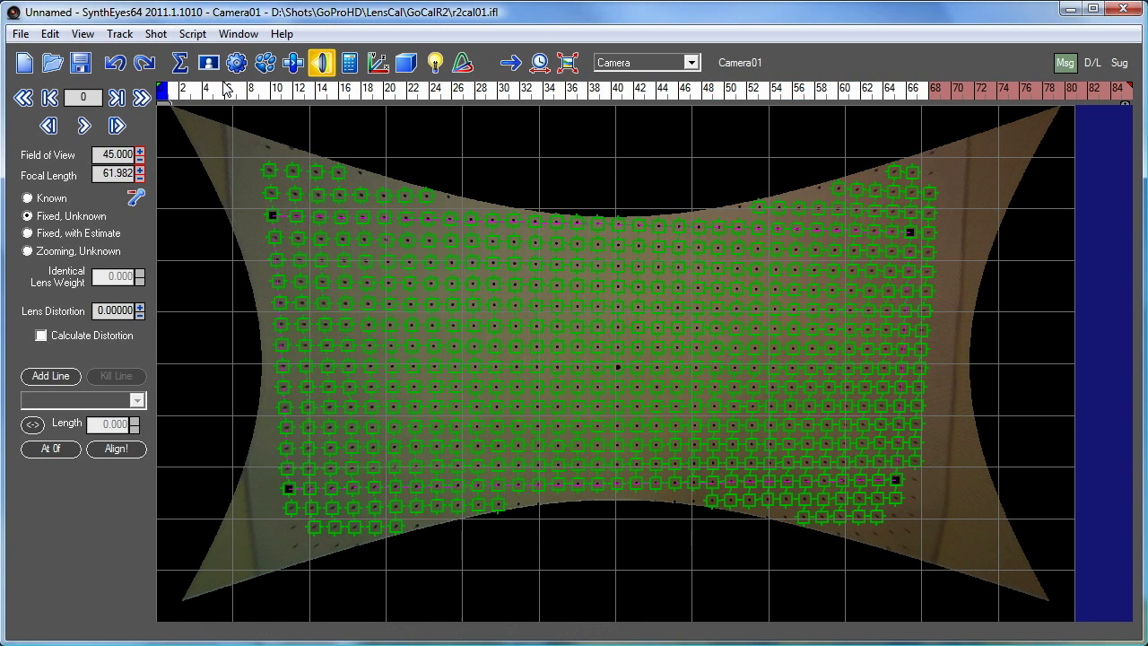
- Open r2Two.lni from the user script LensGrid folder in GVIM, then close Explorer
left_click(193, 34)
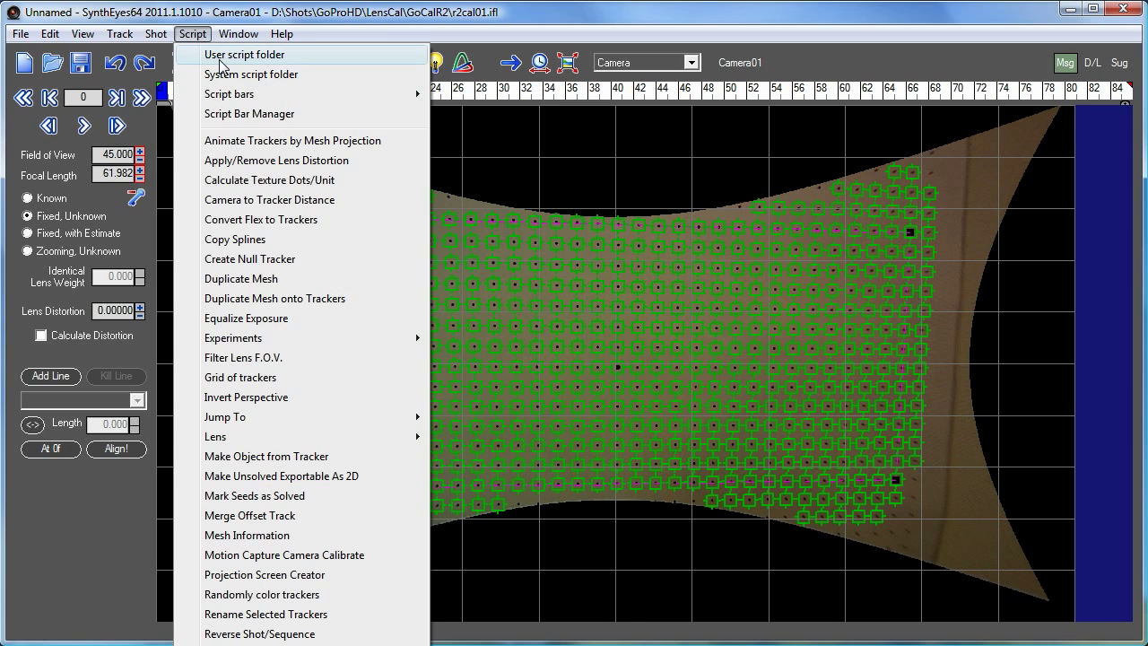
left_click(220, 62)
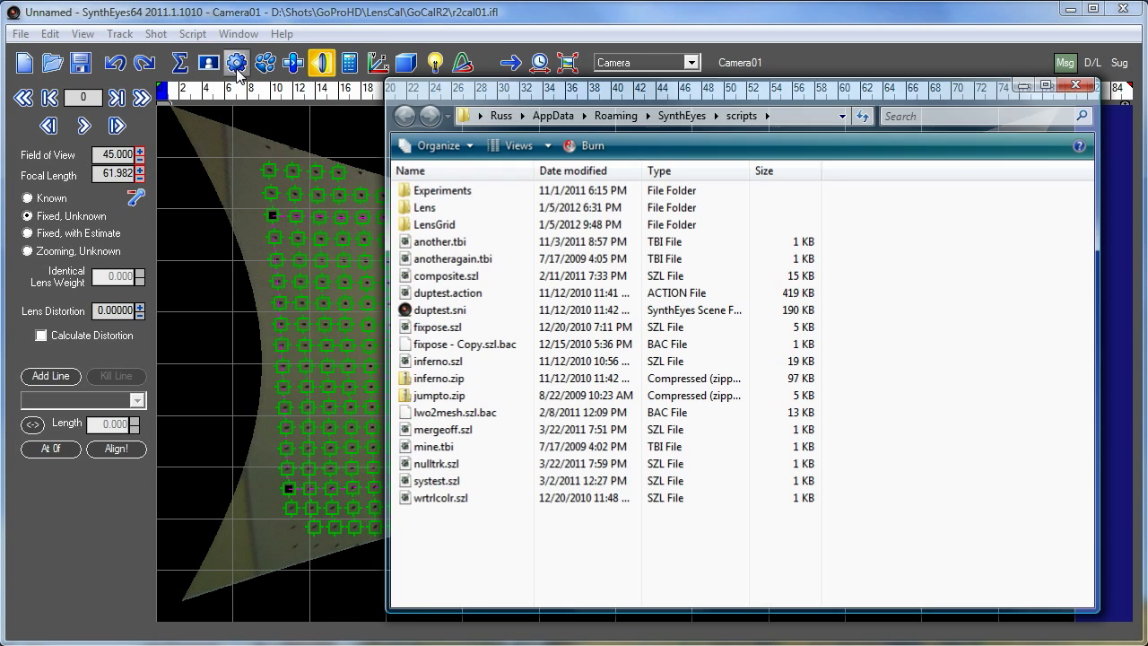
double_click(430, 225)
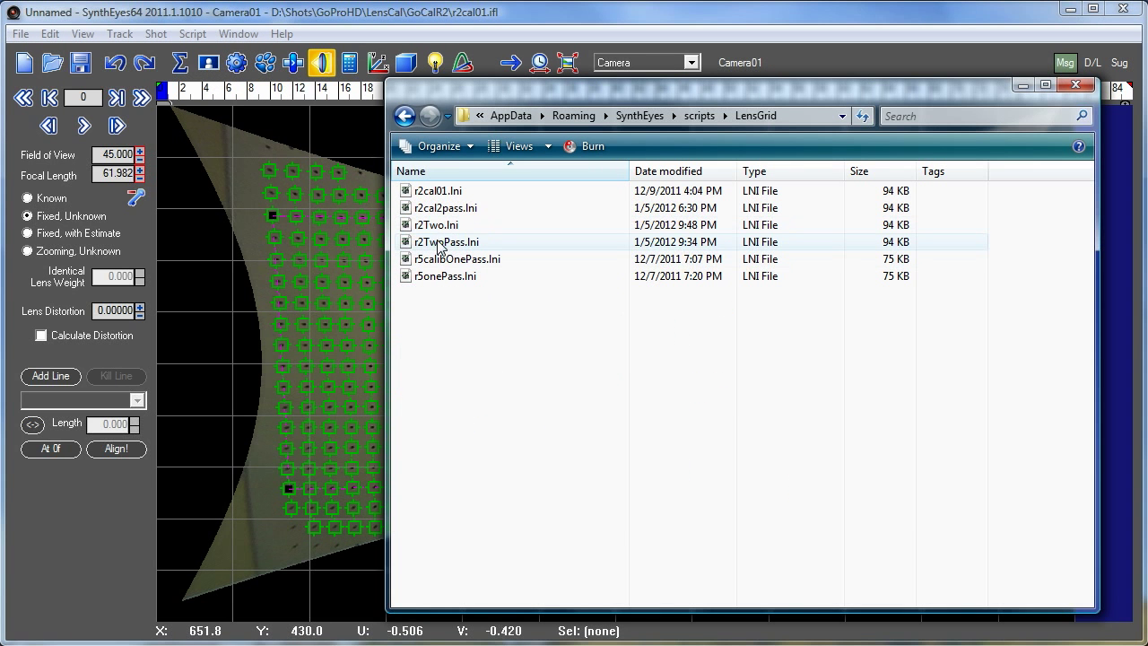
left_click(434, 230)
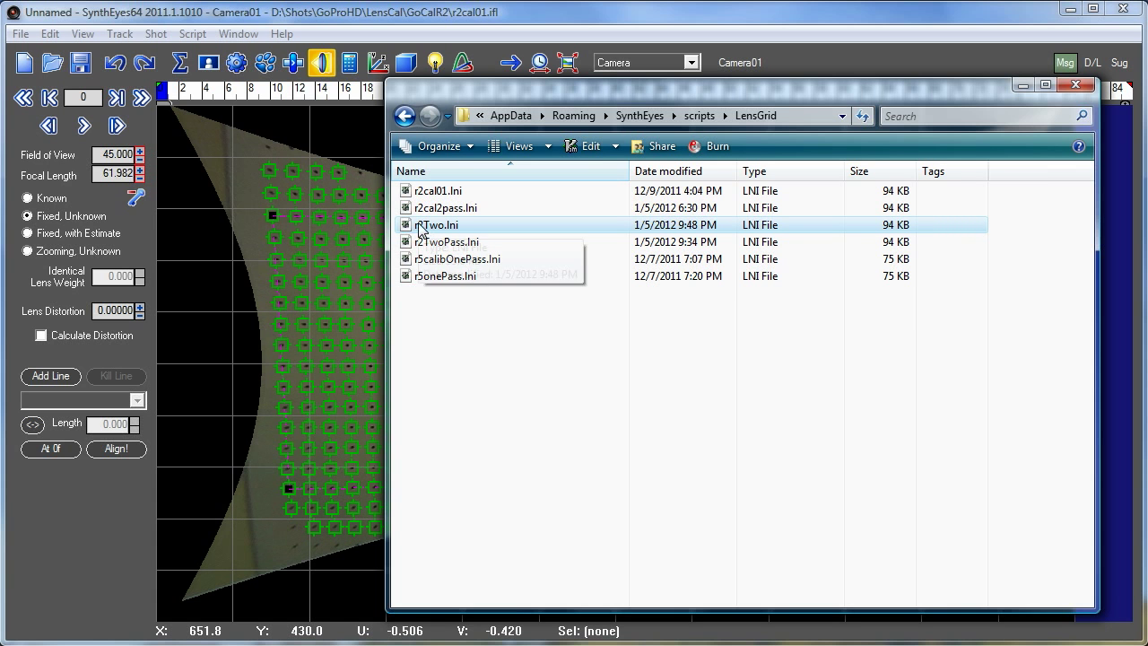
double_click(422, 231)
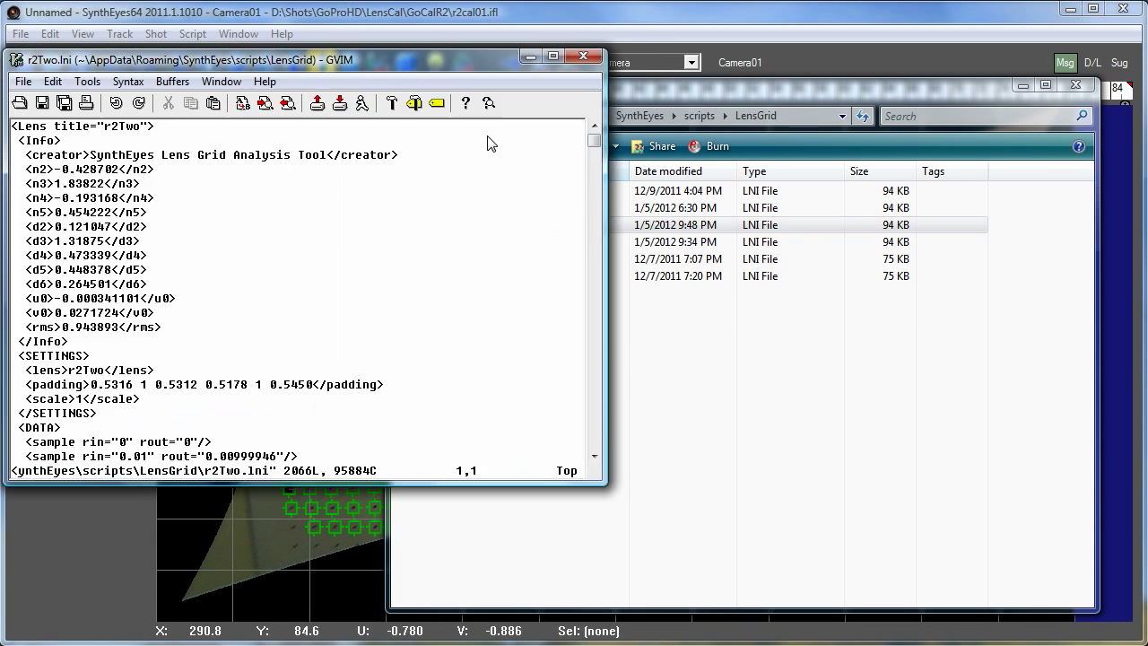
left_click_drag(484, 59, 537, 175)
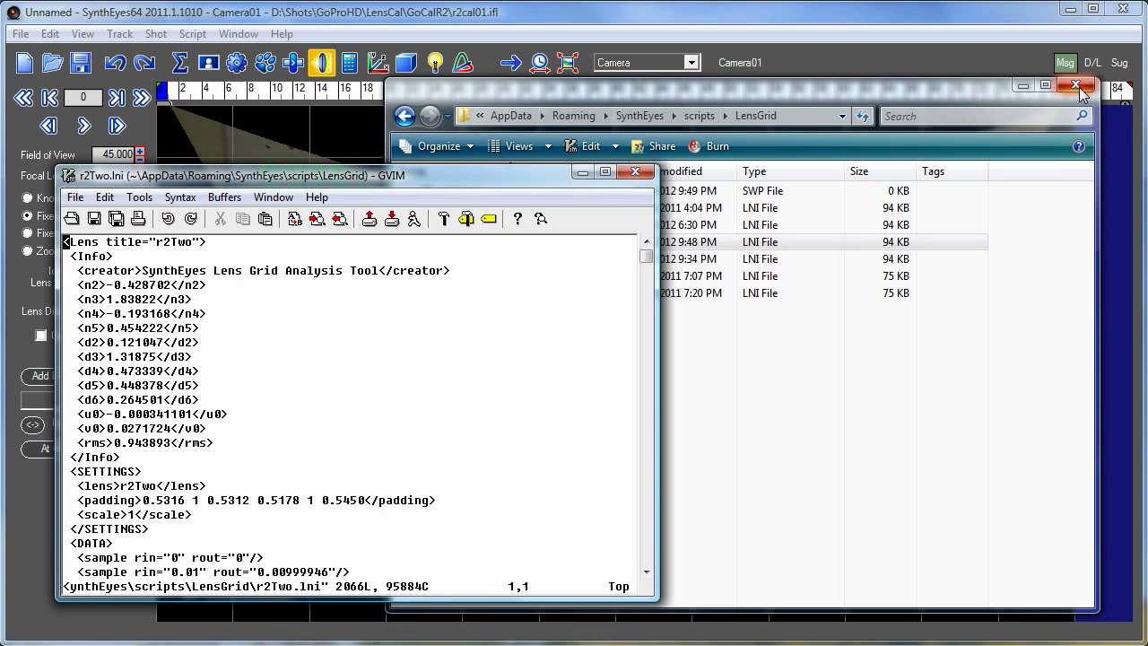
left_click(1080, 90)
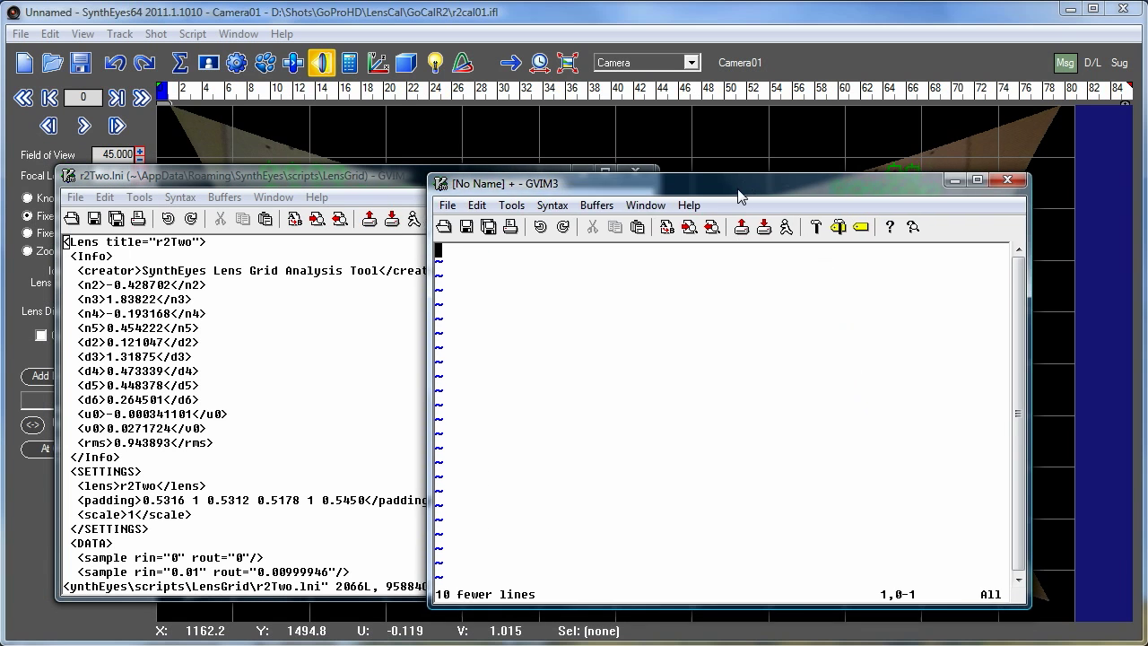
- Copy the n2 through v0 coefficient lines from r2Two.lni into the empty GVIM document
left_click_drag(737, 184, 826, 117)
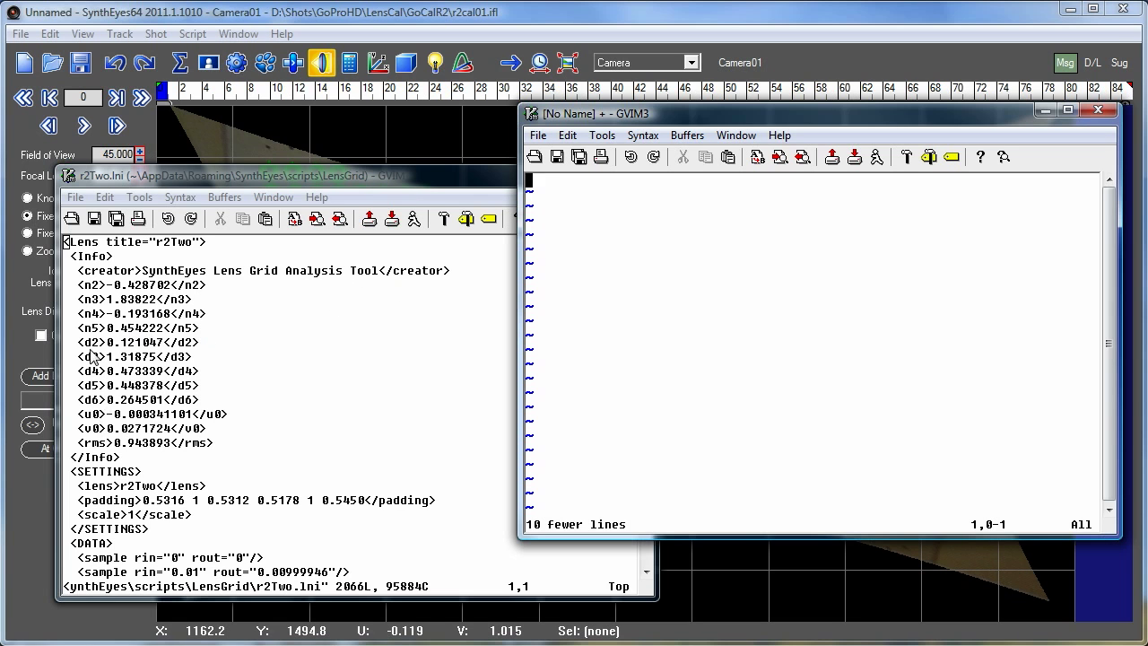
left_click(67, 291)
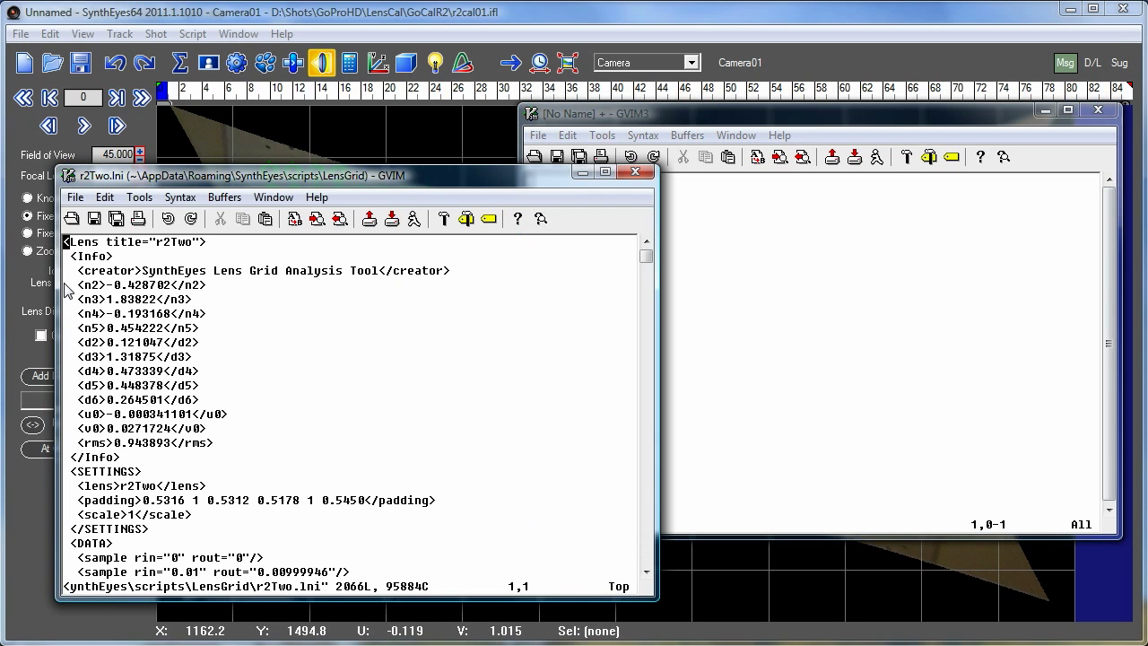
mouse_move(67, 291)
left_mouse_down()
mouse_move(190, 364)
mouse_move(267, 433)
left_mouse_up()
key("ctrl+c")
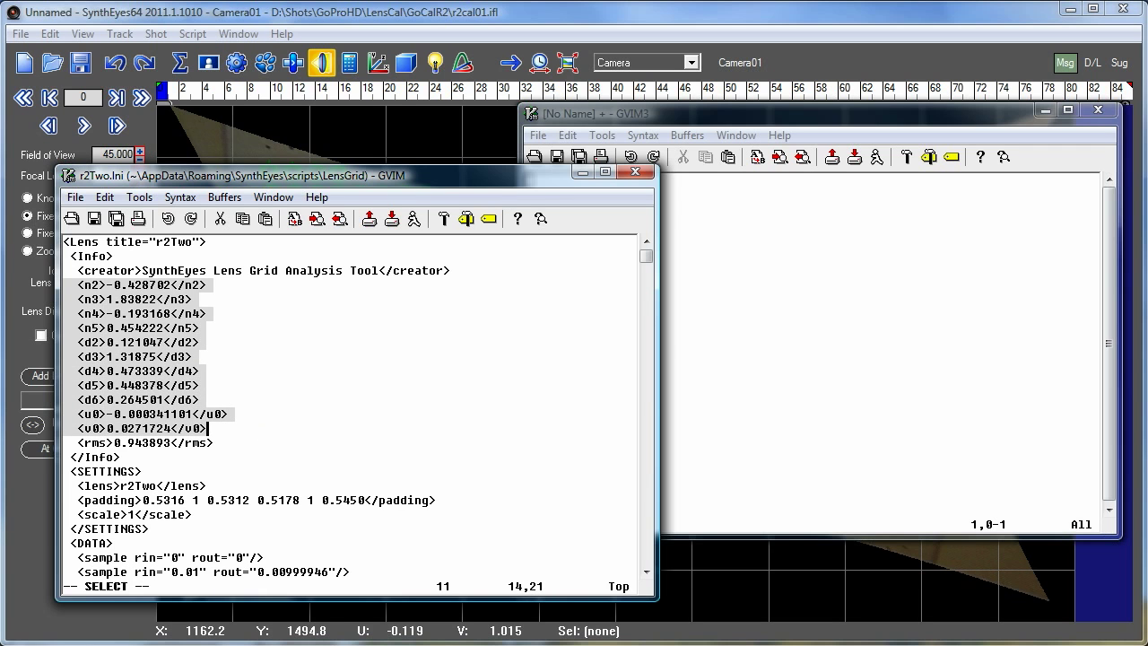
left_click(758, 229)
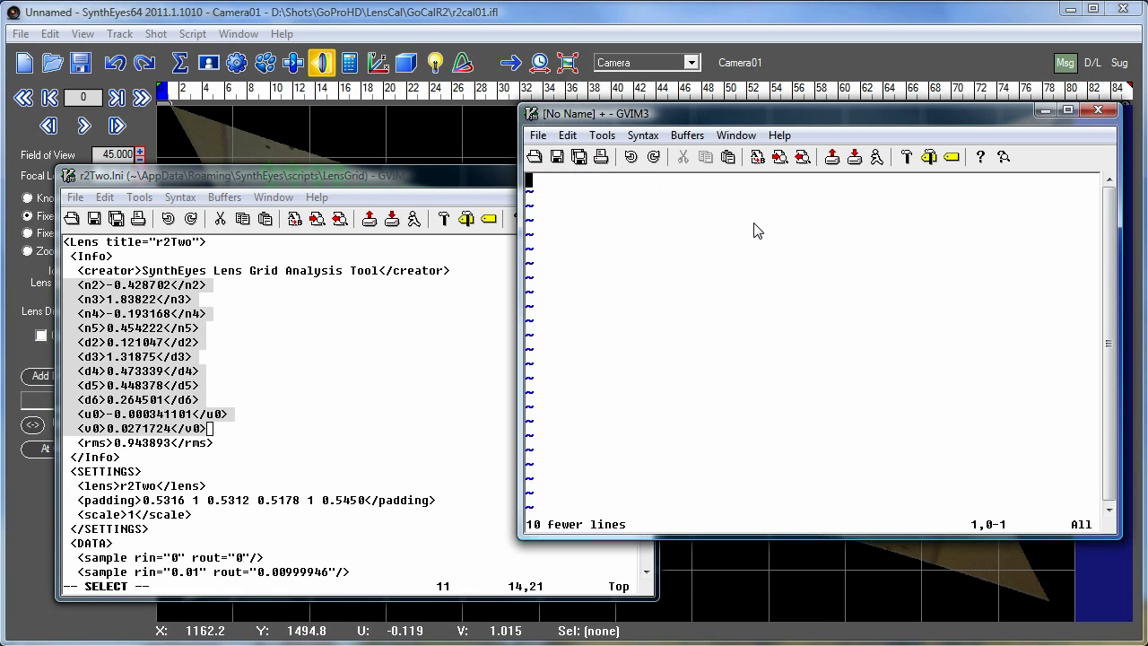
key("ctrl+v")
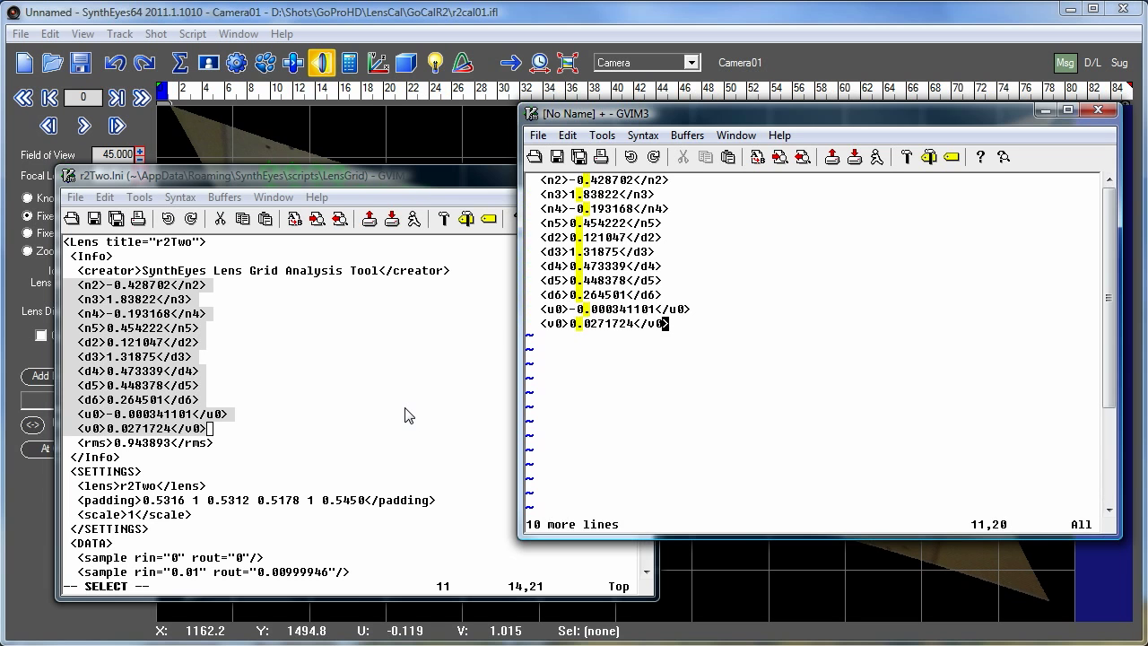
- Scroll through the r2Two.lni text, then return to the pasted coefficient lines
left_click(408, 415)
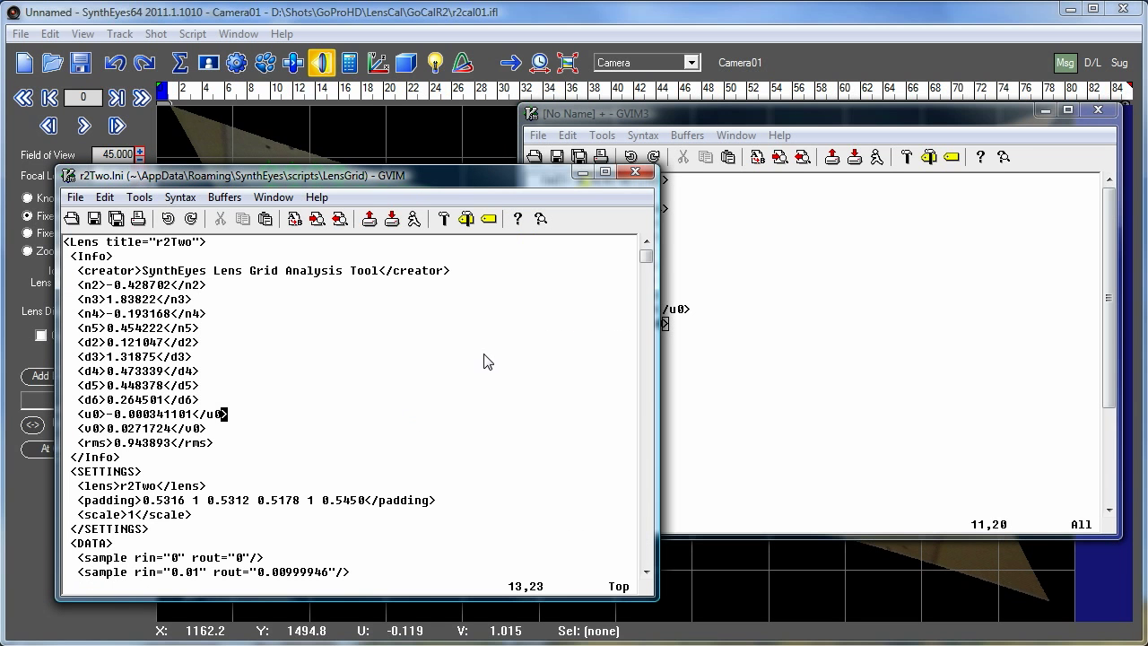
scroll(484, 361, "down", 5)
scroll(484, 361, "down", 5)
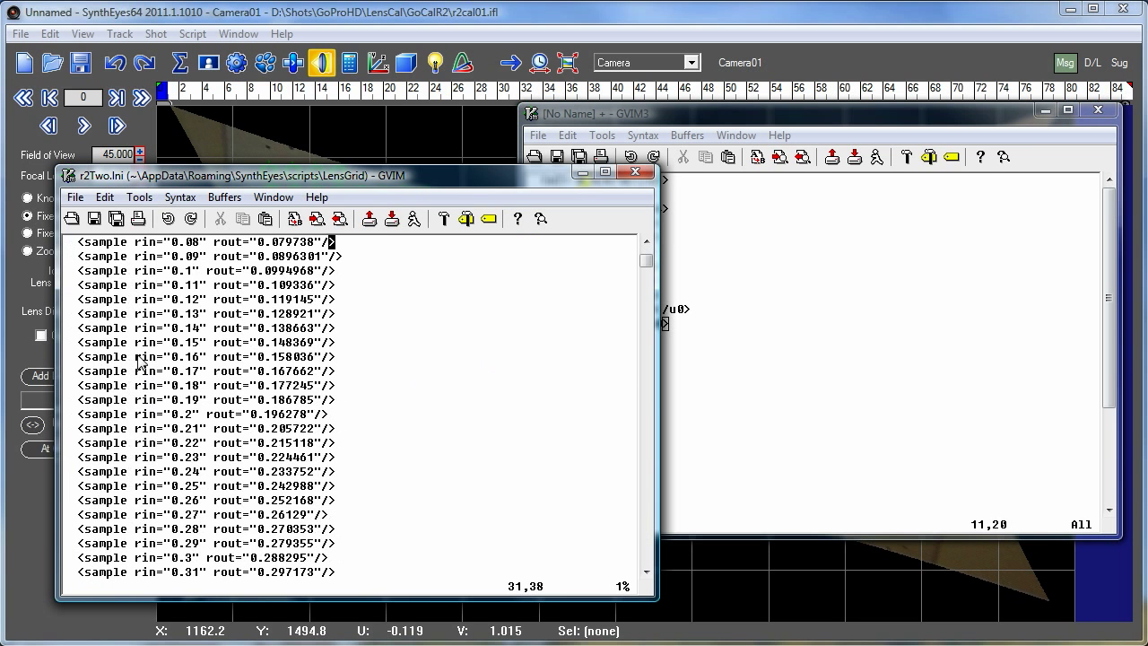
scroll(275, 398, "down", 7)
scroll(243, 462, "down", 6)
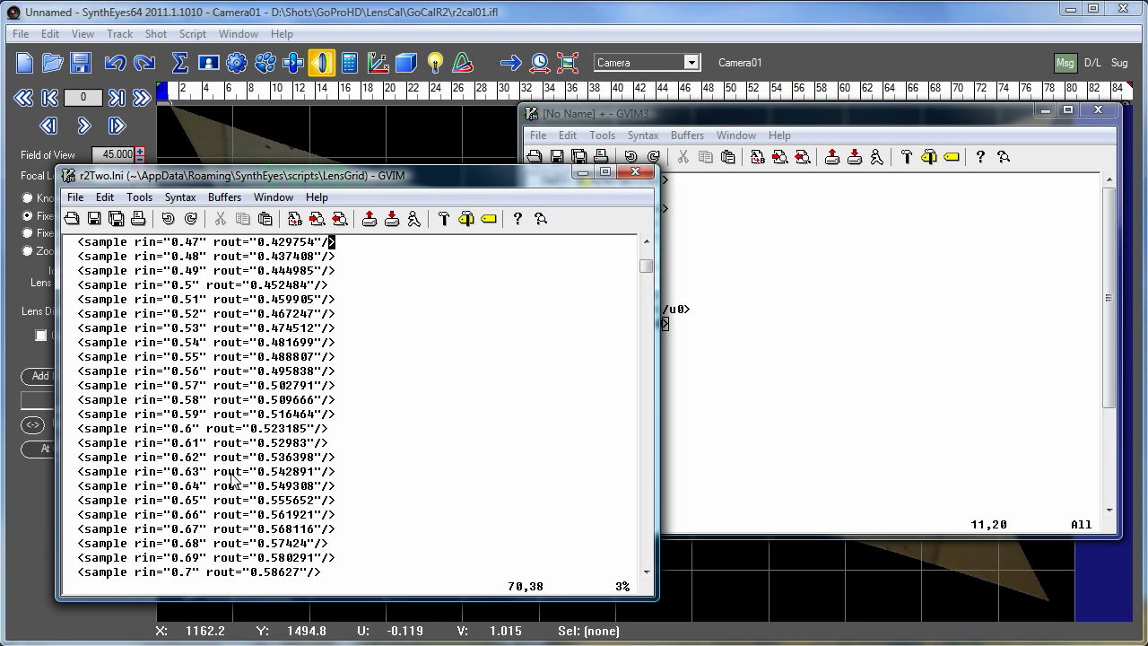
scroll(243, 462, "down", 5)
scroll(327, 399, "up", 8)
scroll(327, 400, "up", 8)
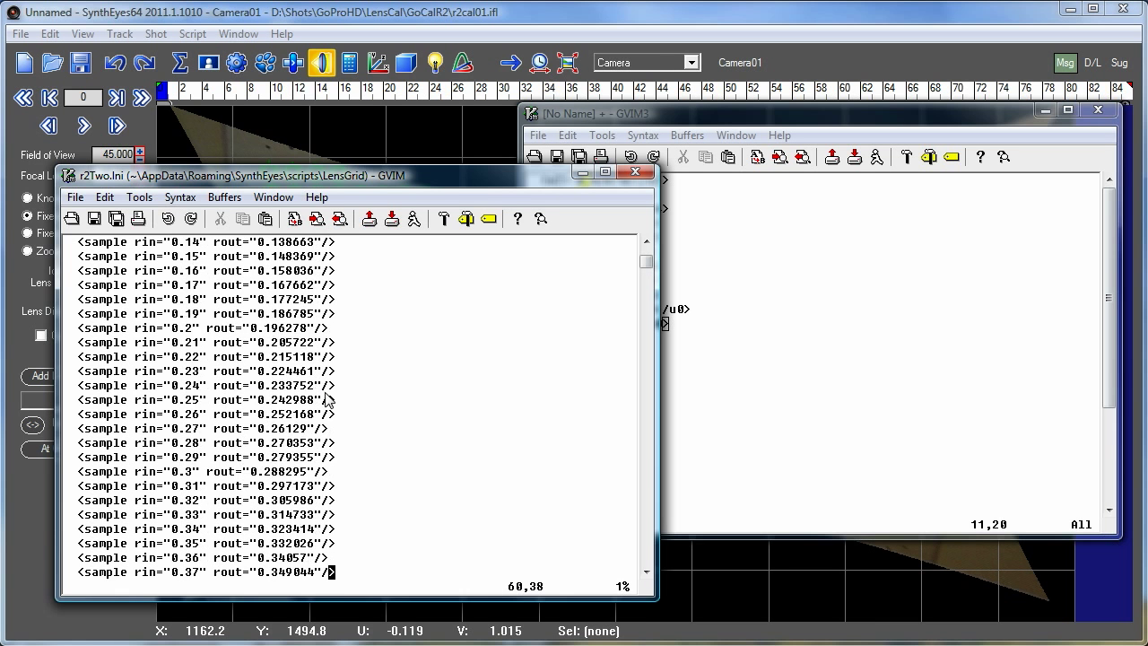
scroll(328, 400, "up", 6)
scroll(328, 399, "up", 3)
scroll(327, 399, "up", 1)
scroll(328, 399, "up", 2)
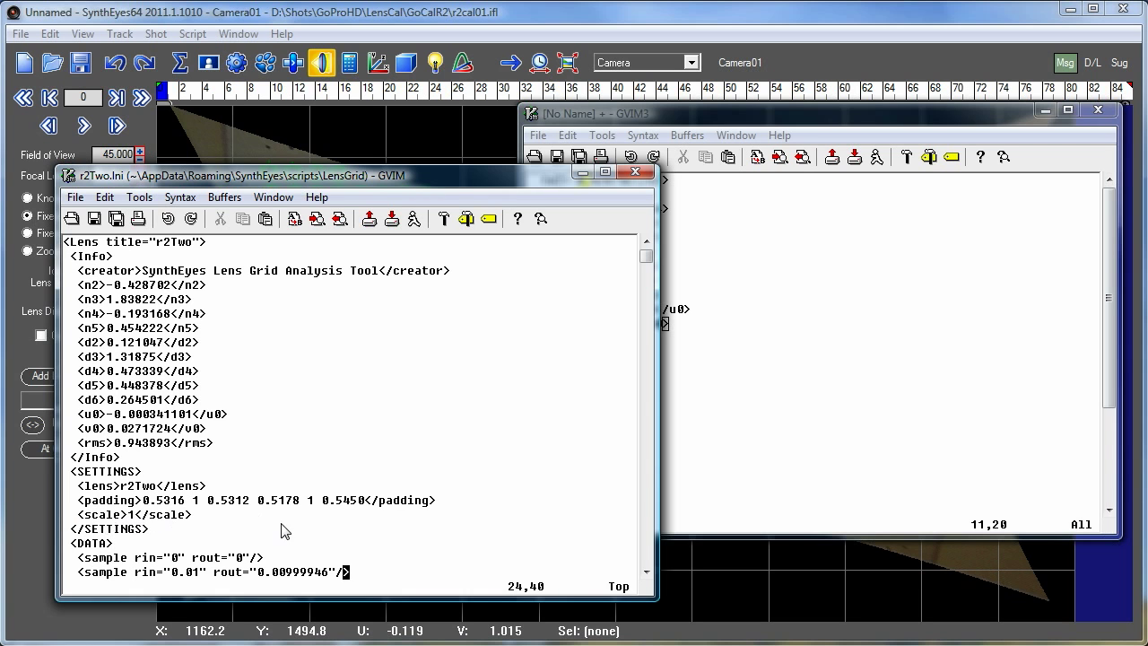
left_click(680, 121)
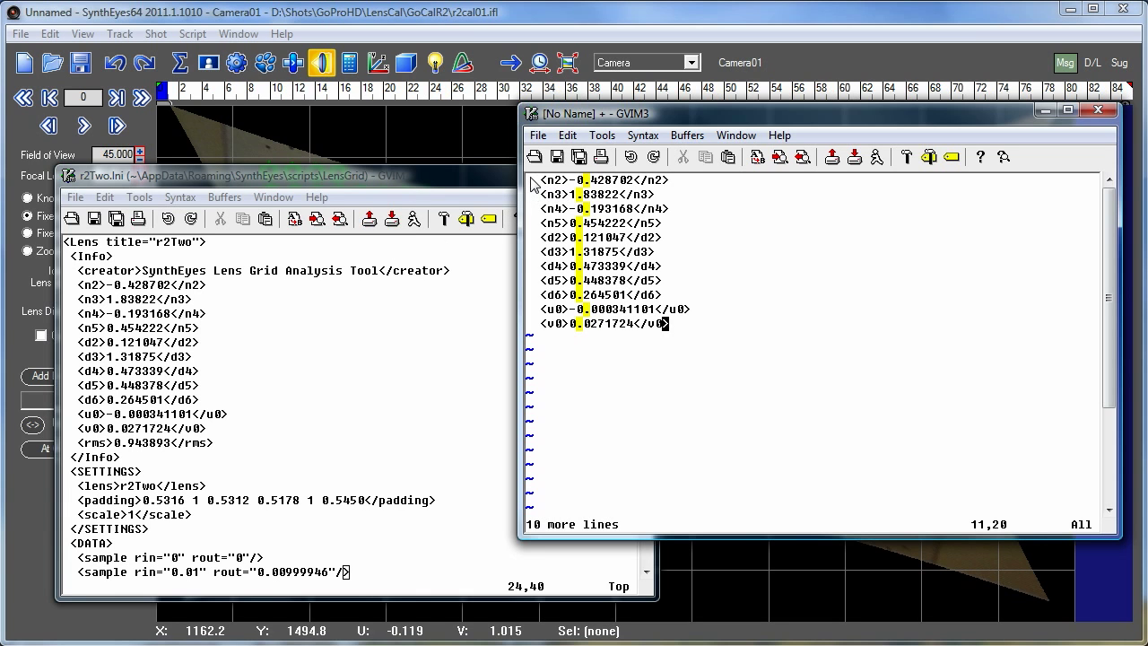
- Shift each coefficient's decimal point three places right using a repeated macro
left_click(532, 182)
key("at")
key("q")
key("at")
key("at")
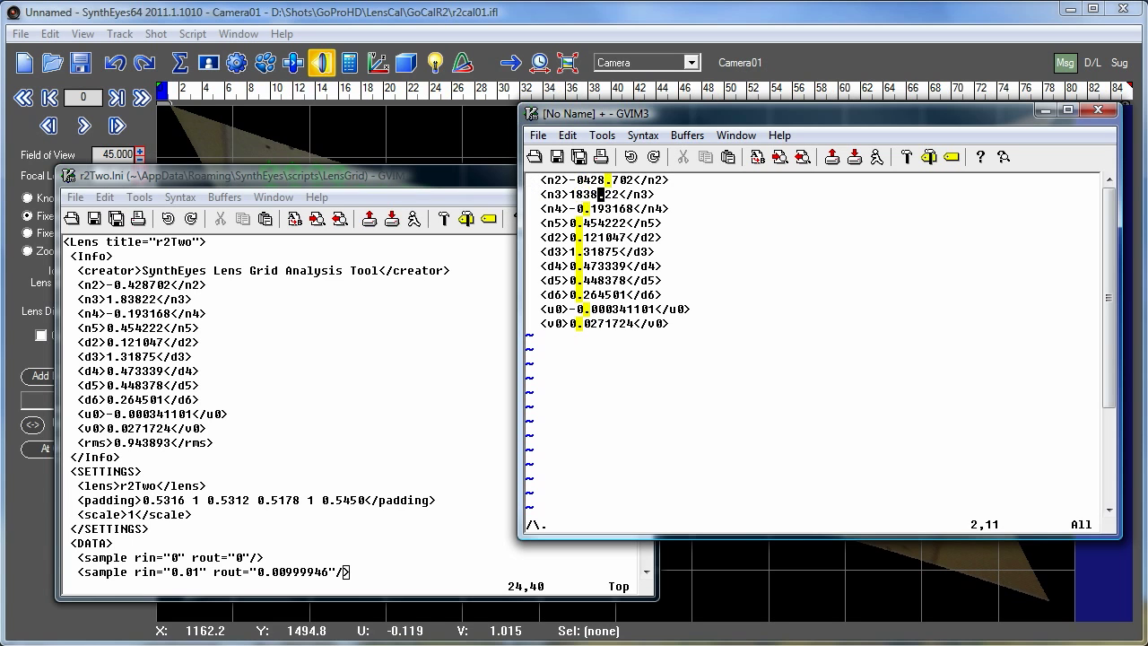
key("at")
key("at")
key("at")
key("at")
key("at")
key("at")
key("at")
key("at")
key("at")
key("at")
key("at")
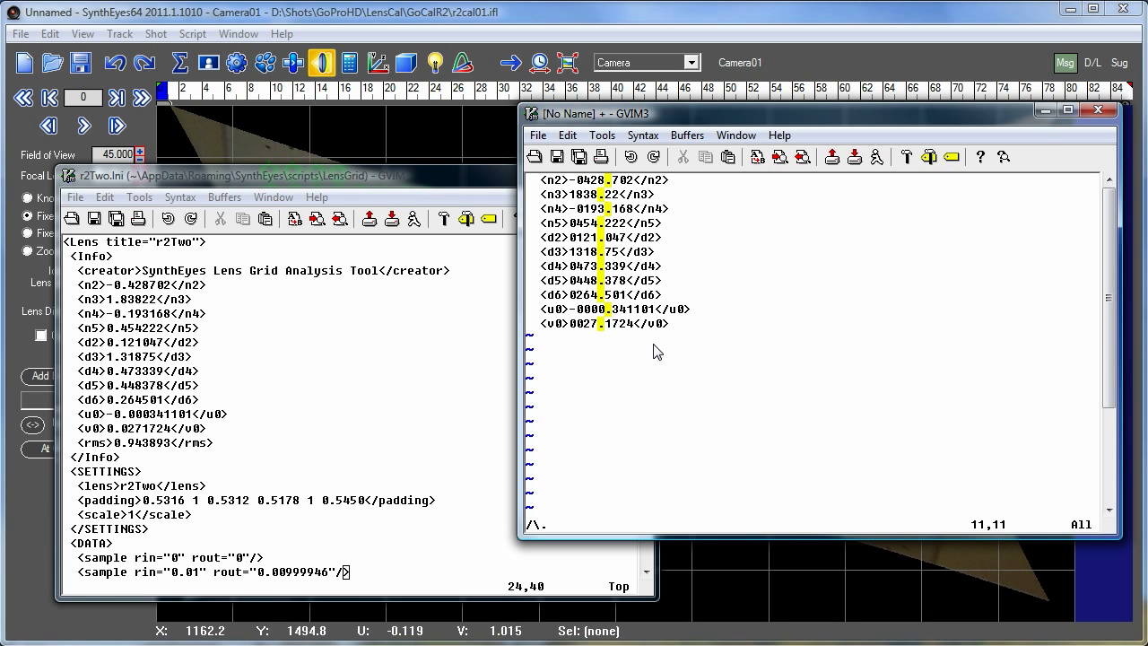
- Move the u0 and v0 lines above the n2 line
key("k")
key("d")
key("j")
key("shift+p")
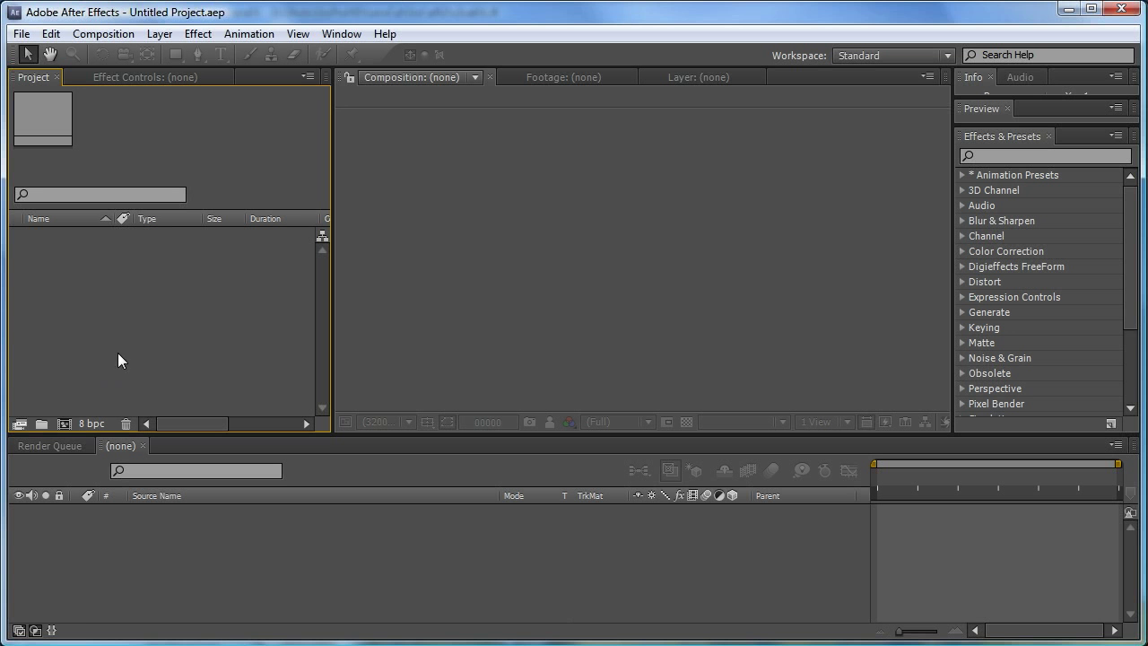
- Import the r2cal frames as a PNG sequence starting from r2cal01.png
left_click(21, 34)
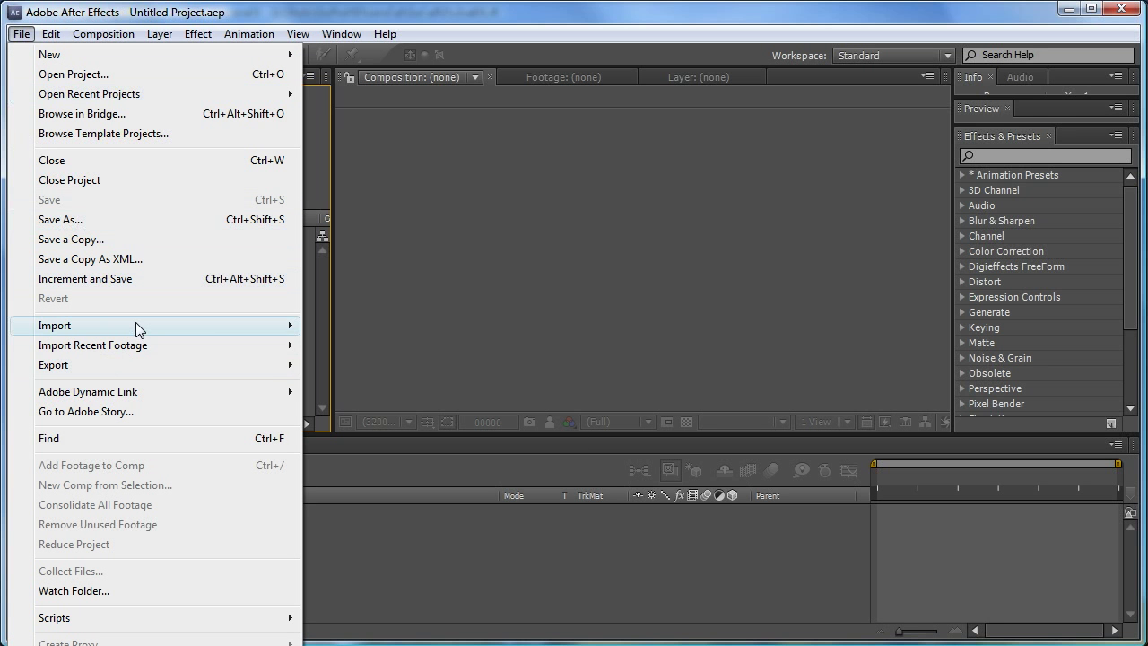
mouse_move(135, 326)
left_click(358, 329)
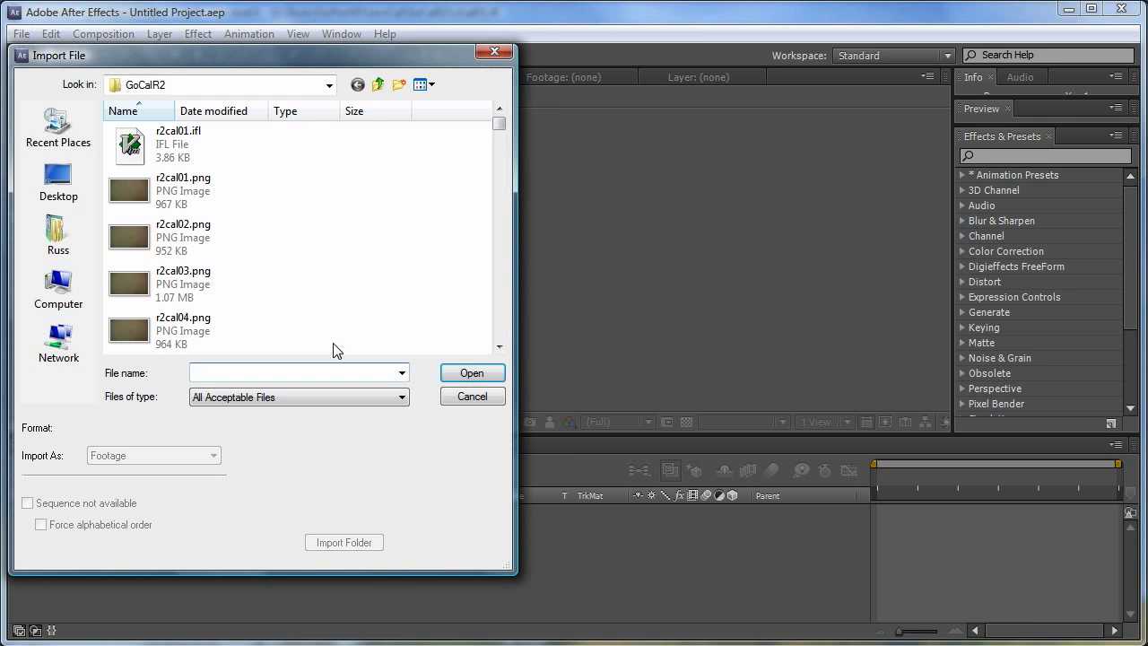
left_click(146, 193)
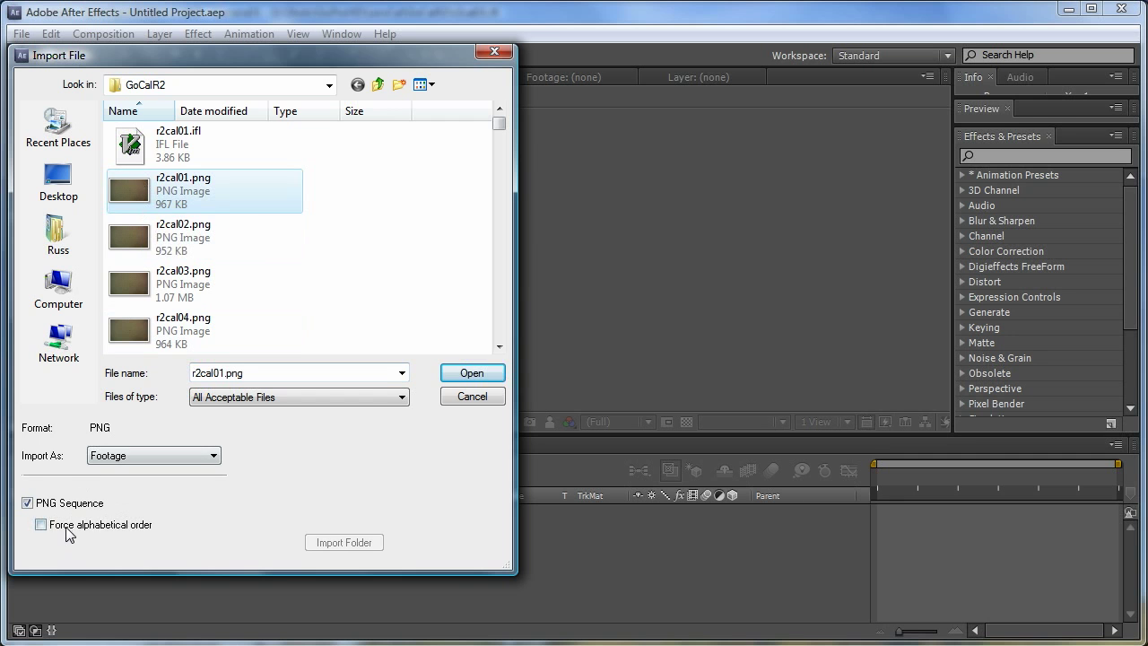
left_click(473, 373)
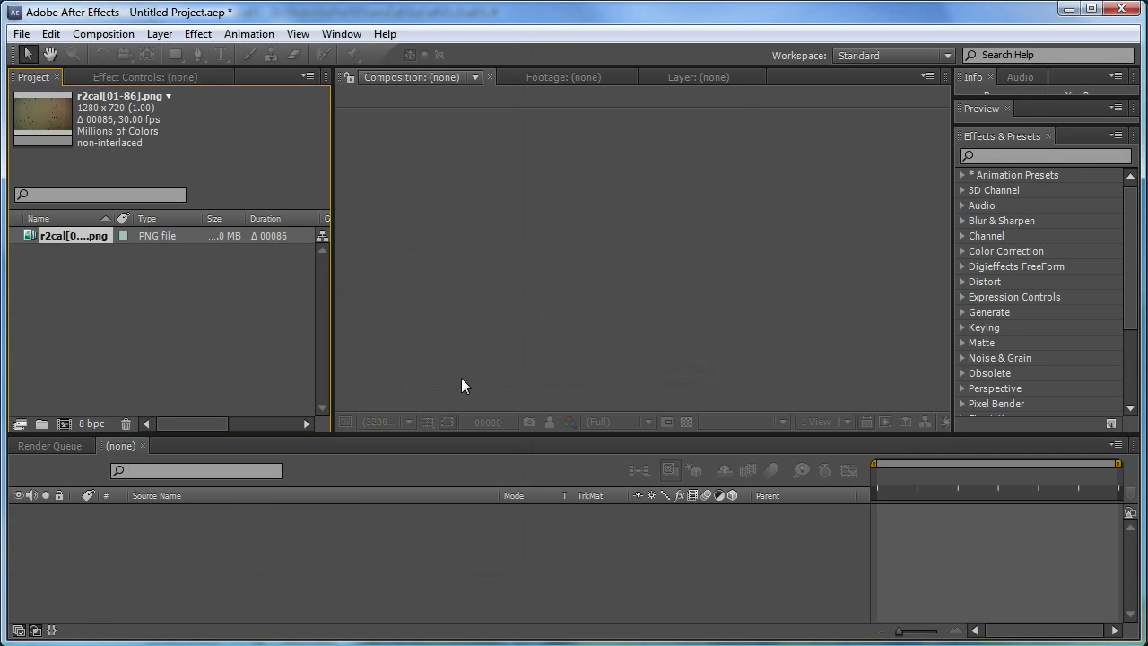
- Create a new 2640 × 1485 composition
left_click(121, 33)
left_click(121, 50)
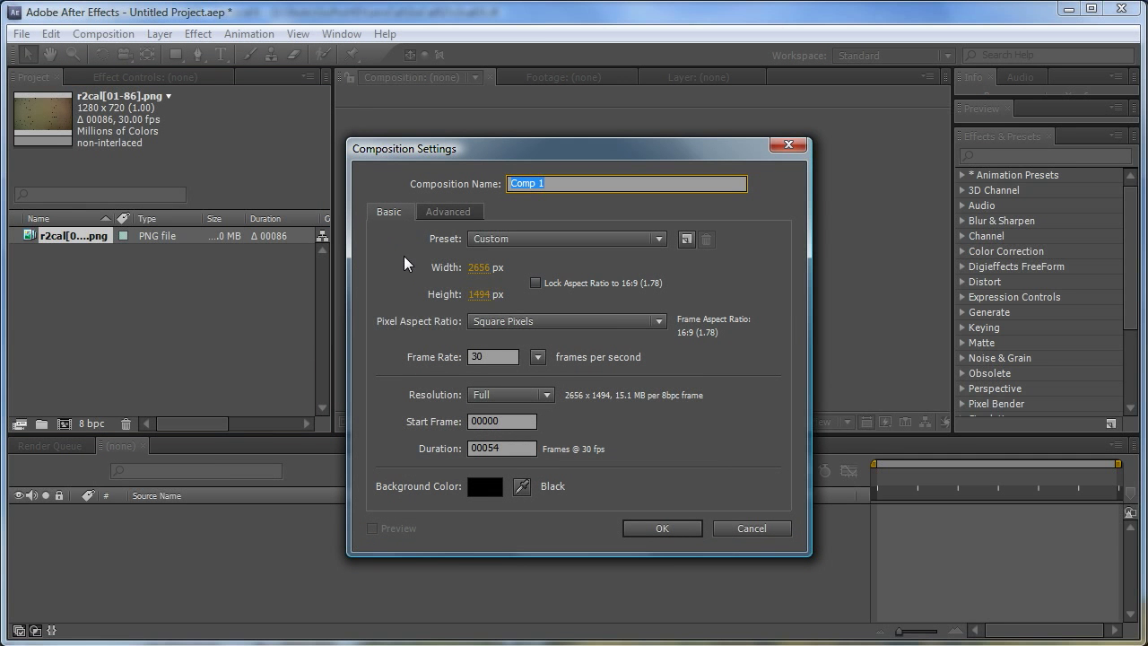
left_click(475, 267)
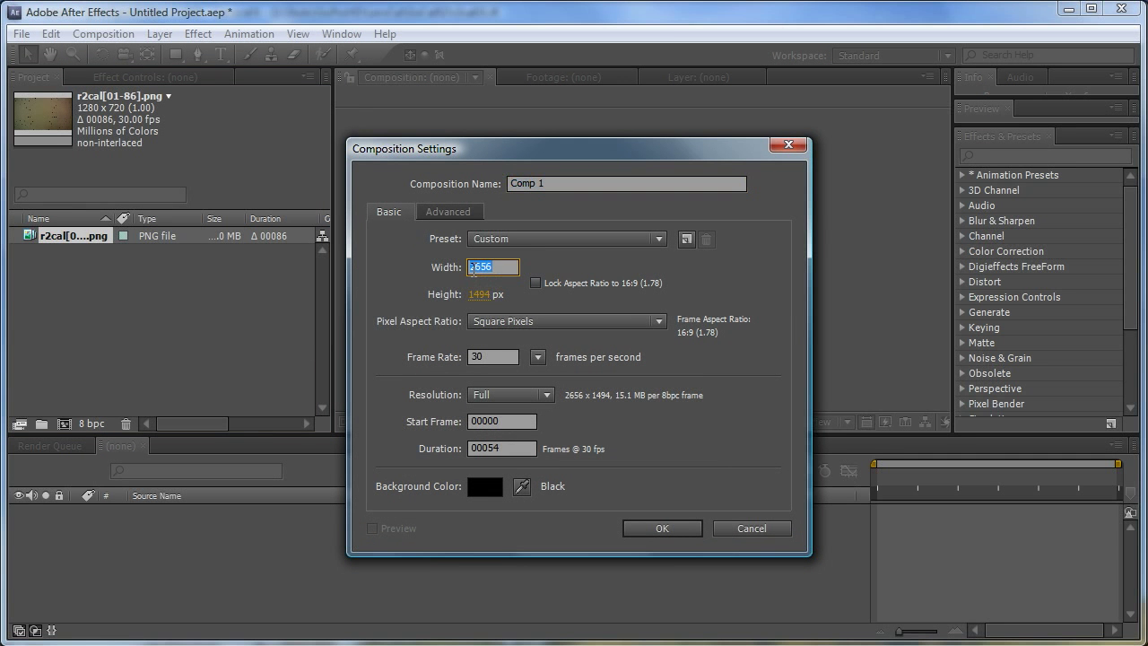
type("264")
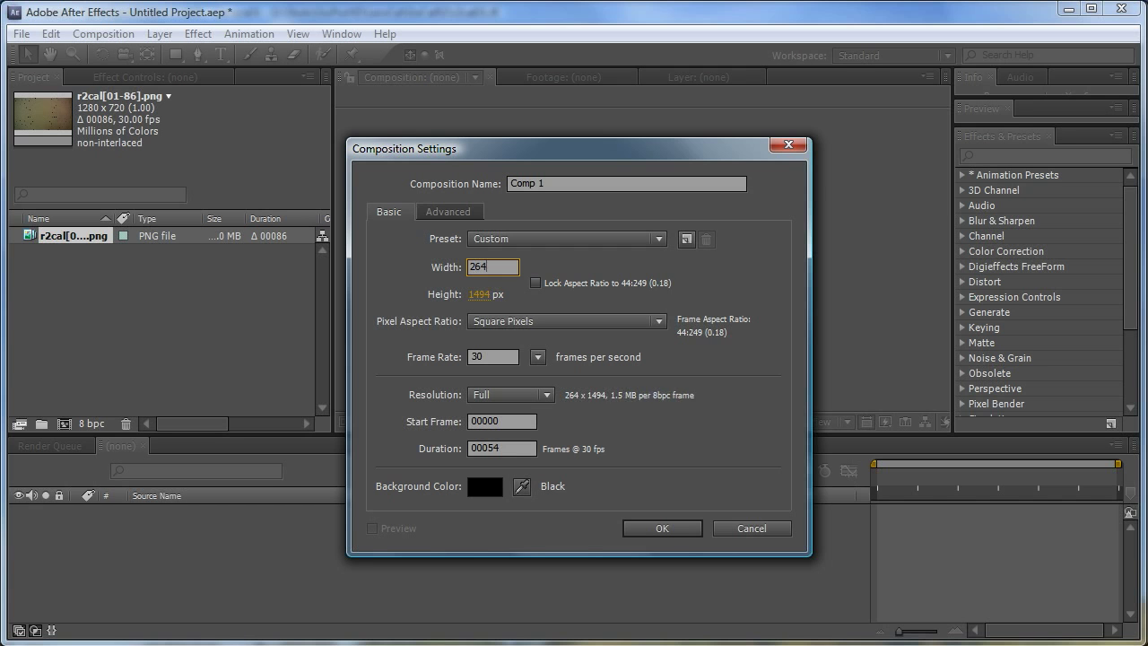
type("0")
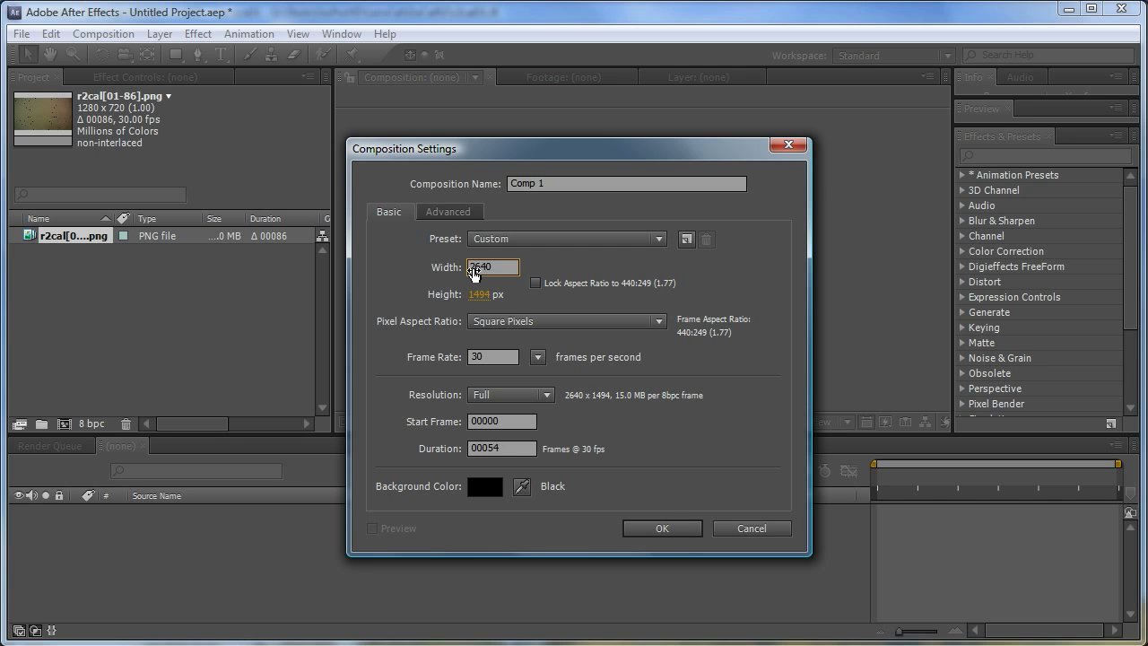
key("Tab")
type("148")
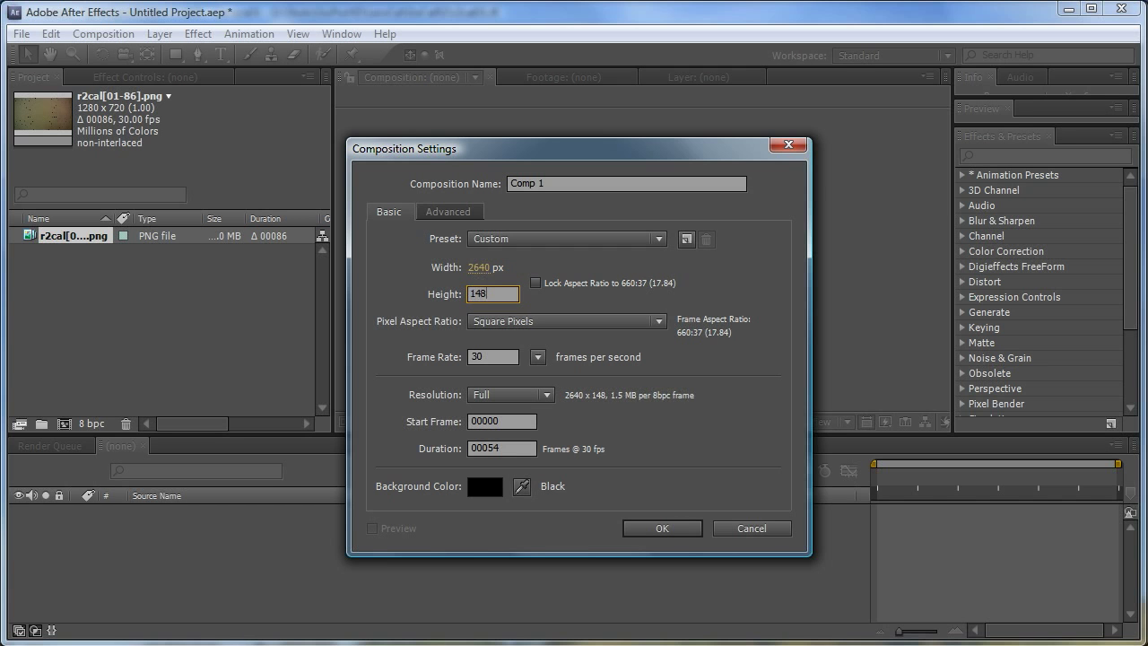
type("5")
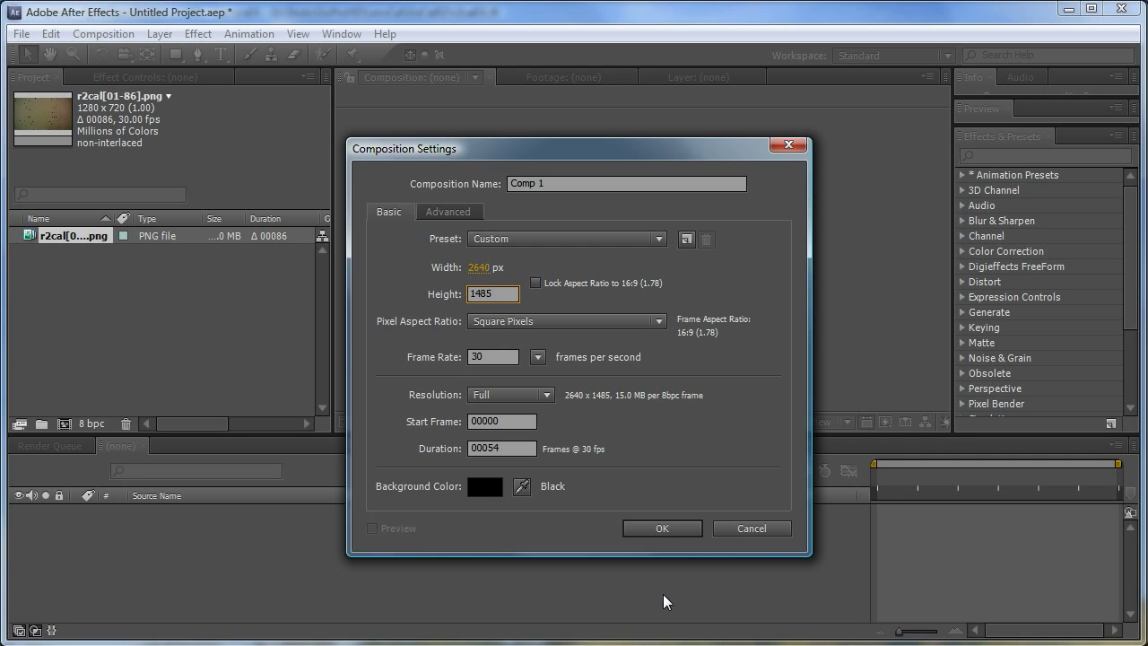
left_click(650, 528)
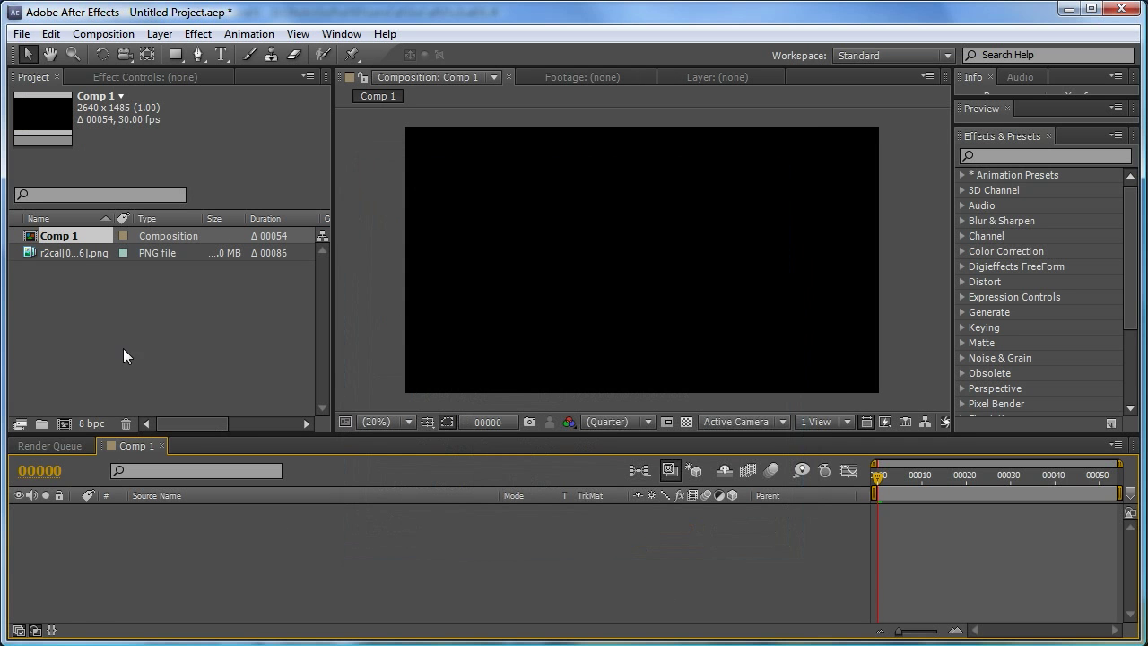
- Rename Comp 1 to Undistorted and drag the r2cal PNG sequence into its timeline
right_click(63, 237)
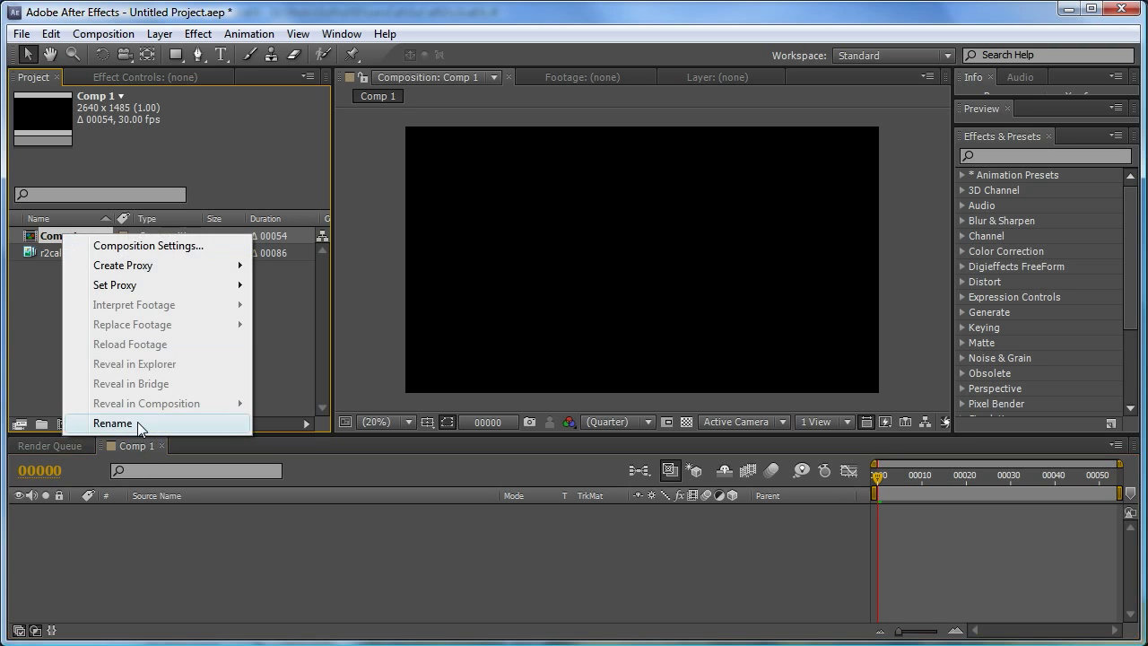
left_click(138, 422)
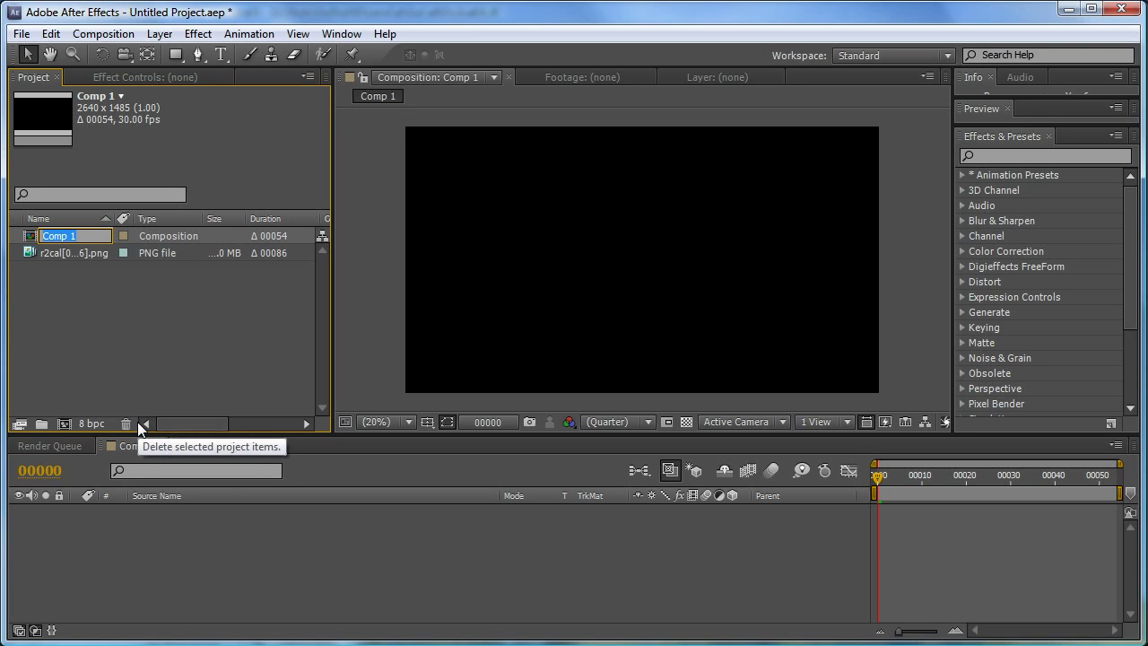
type("Undistorted")
key("Return")
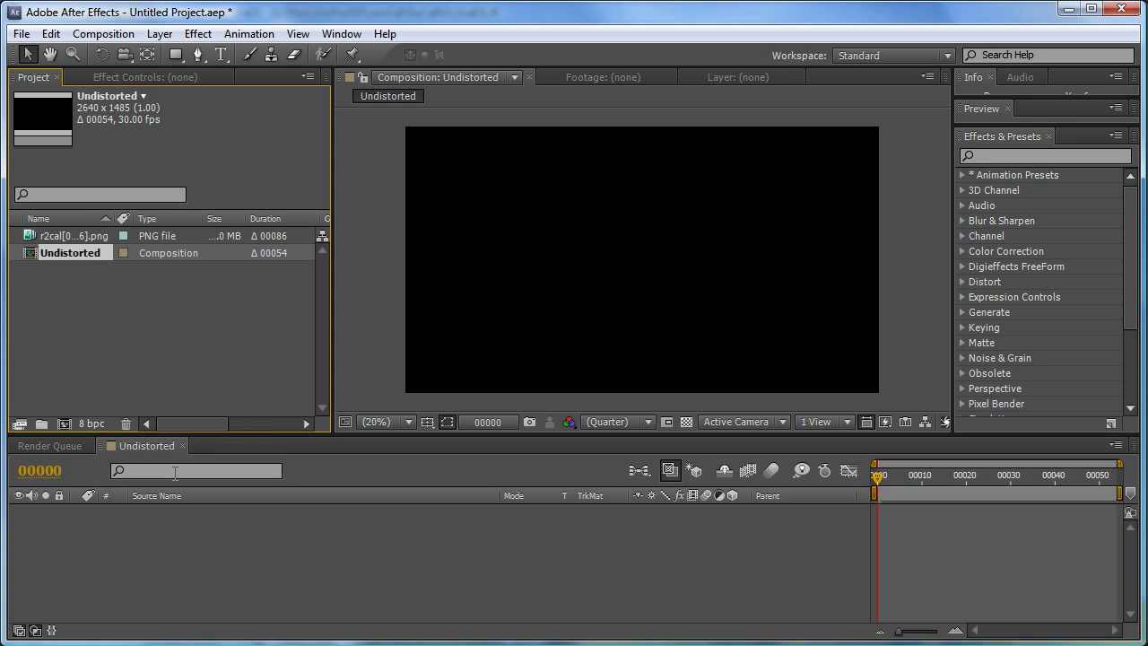
left_click_drag(65, 234, 111, 541)
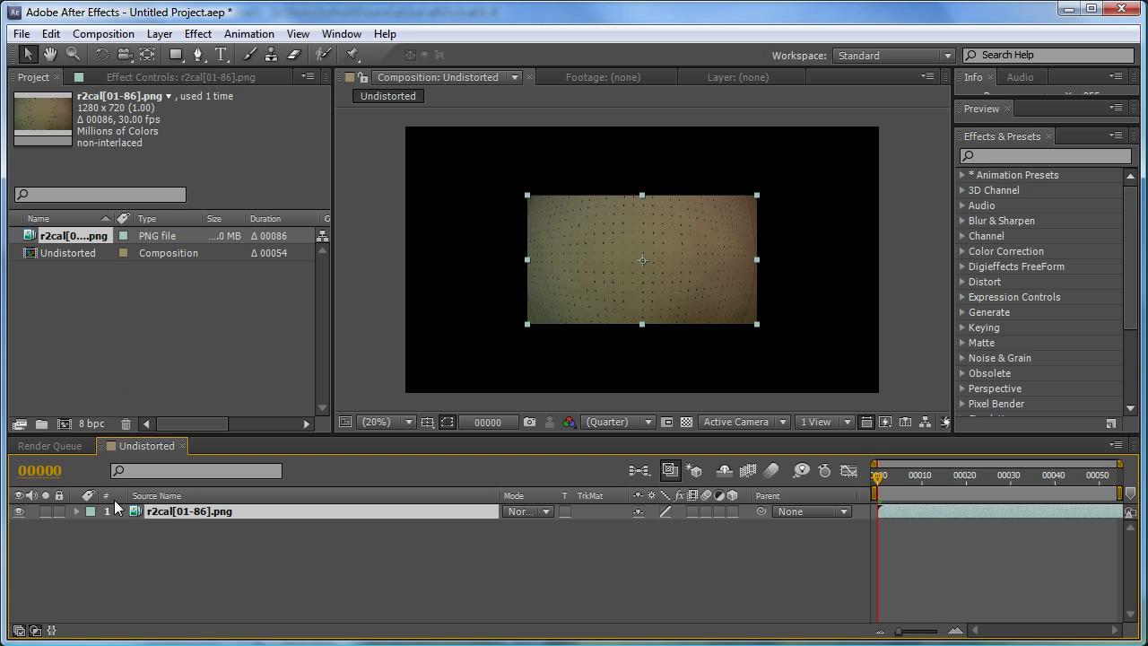
- Apply SynthEyes Advanced Distortion and set its UVCenterX1000 to the u0/v0 values -0.3, 27.2
left_click(199, 33)
left_click(237, 75)
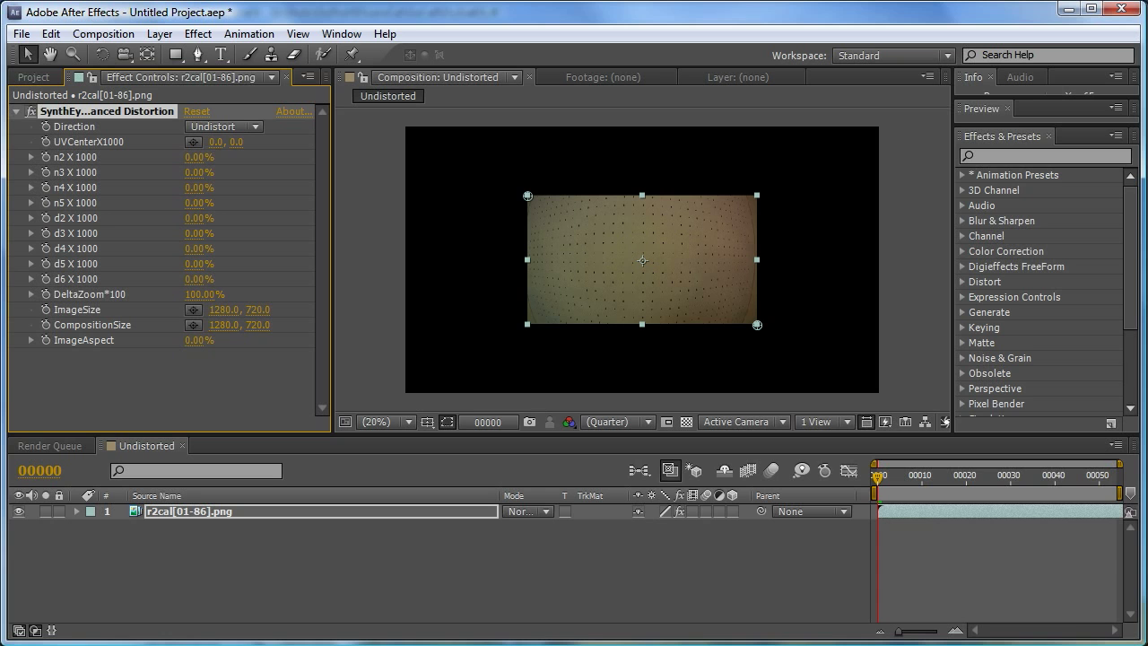
key("alt+Tab")
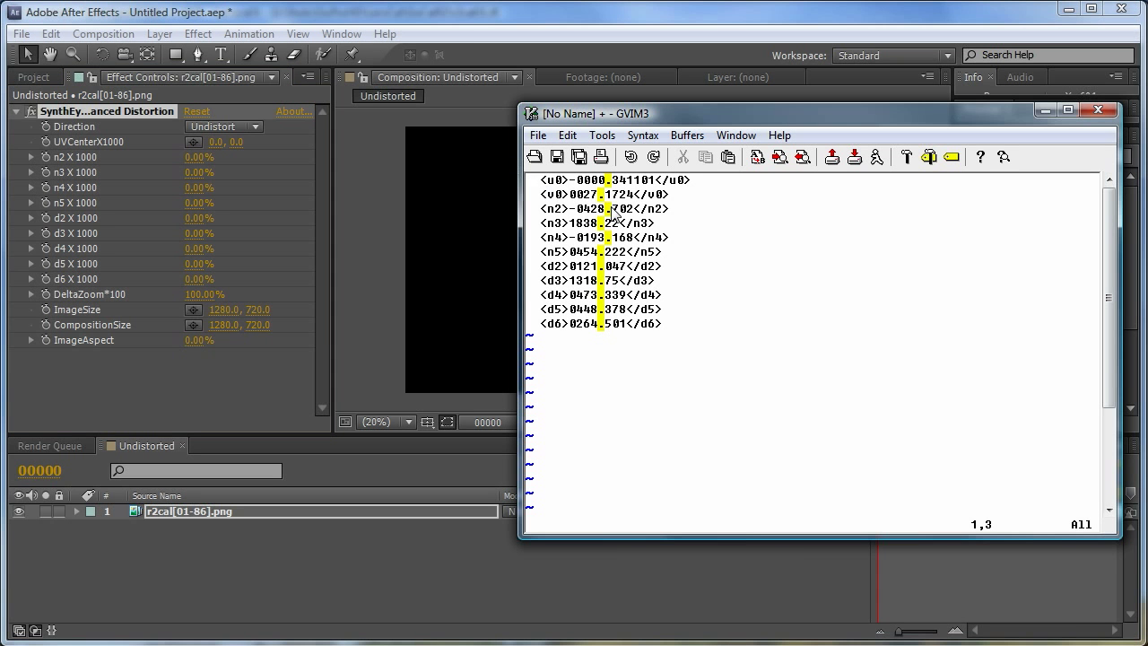
left_click_drag(576, 183, 665, 185)
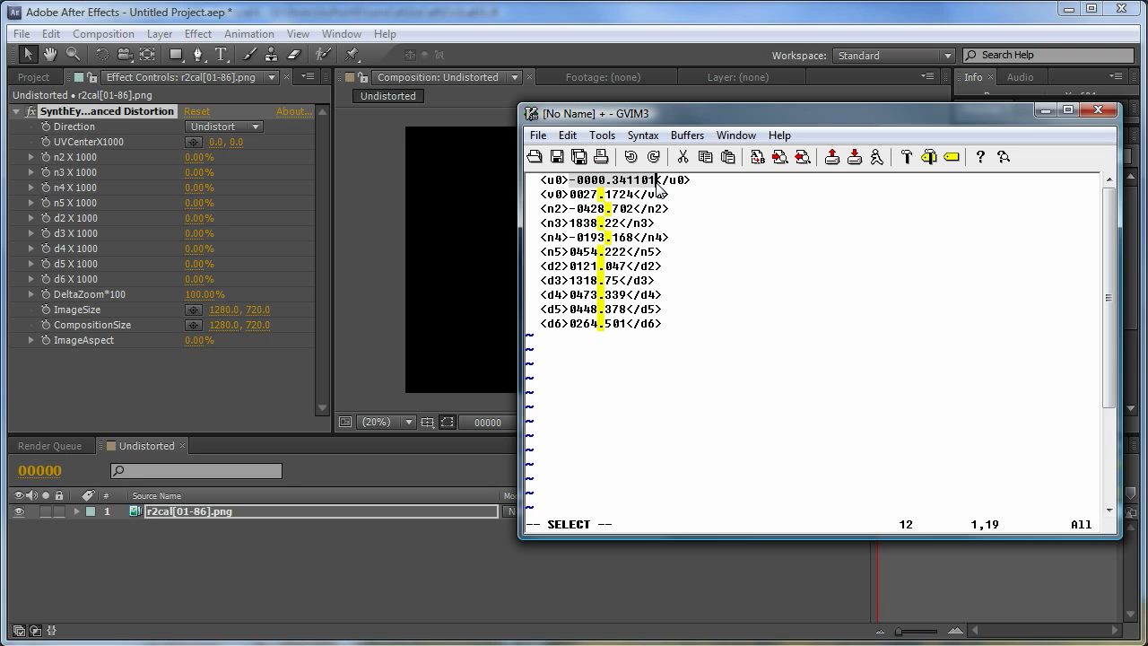
left_click(210, 148)
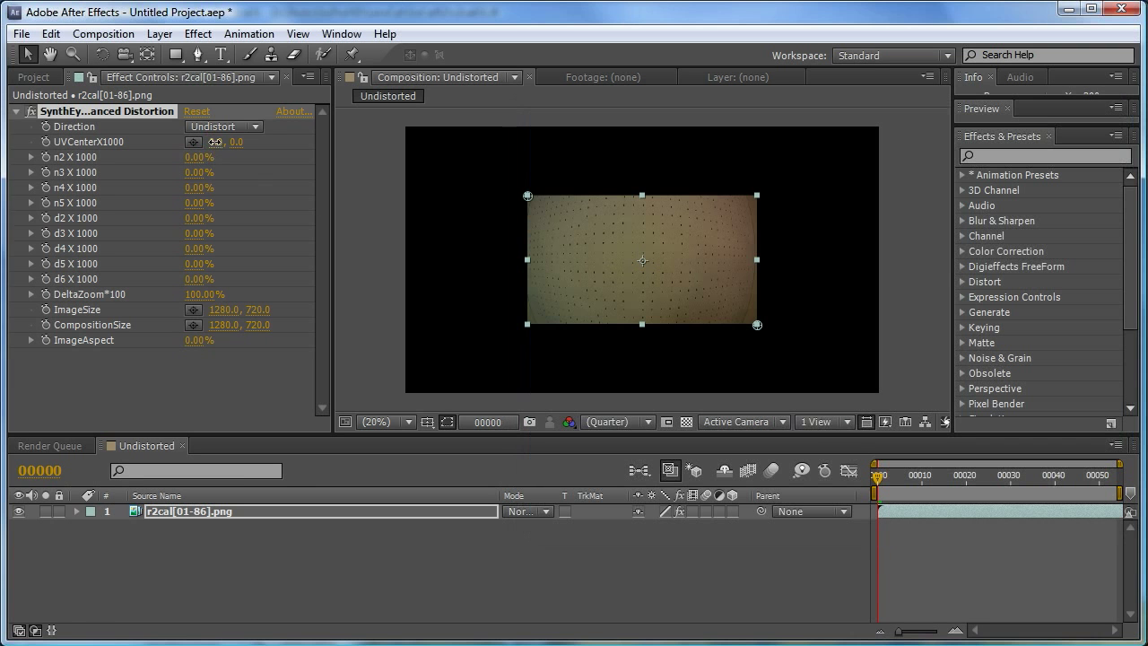
key("ctrl+v")
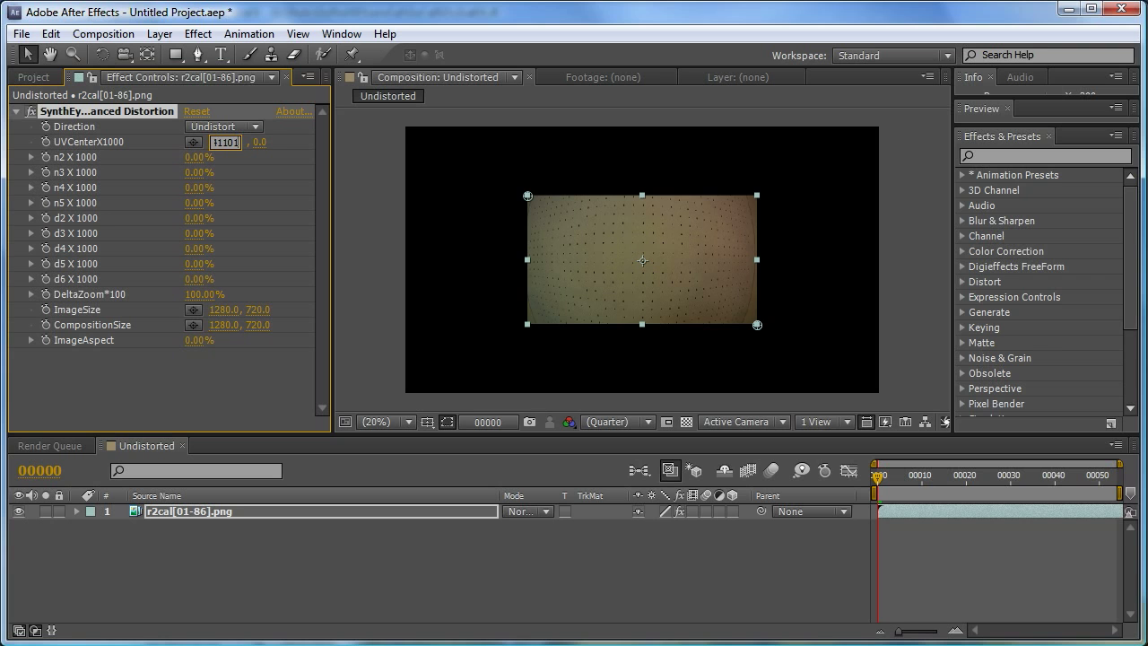
key("alt+Tab")
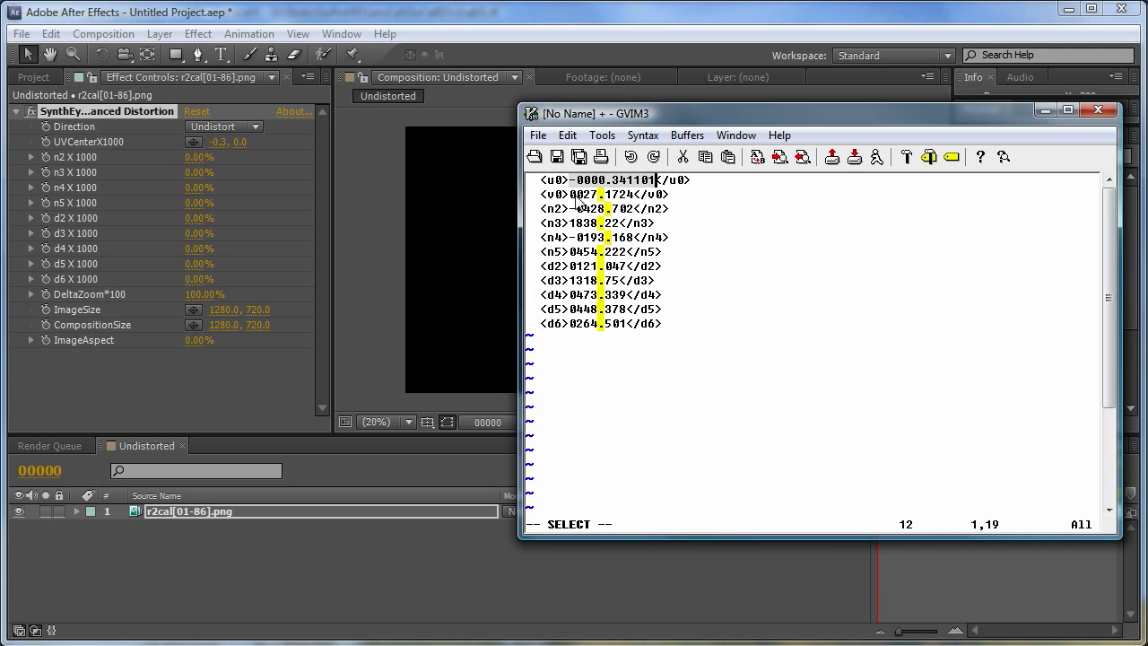
left_click_drag(570, 195, 635, 198)
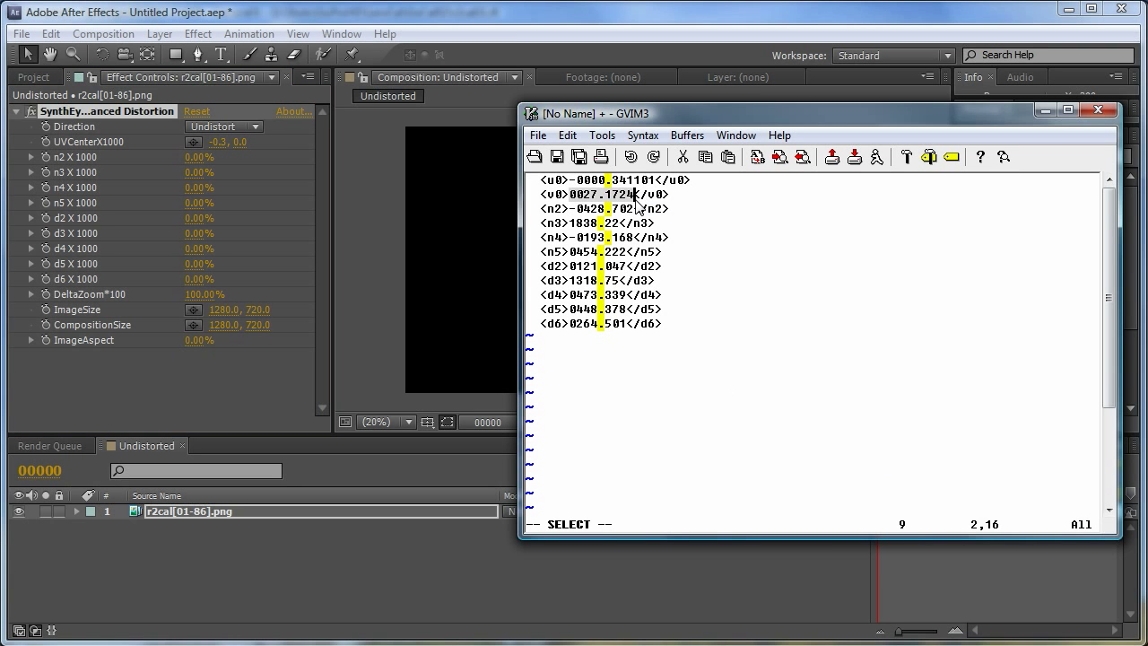
left_click(244, 143)
key("ctrl+v")
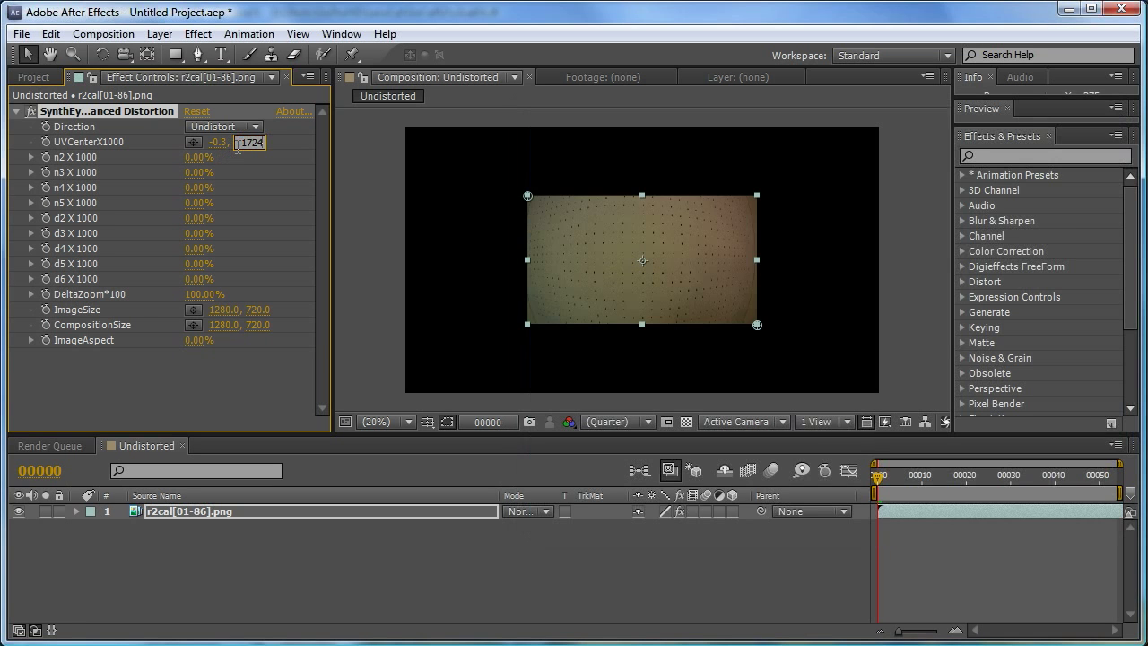
key("alt+Tab")
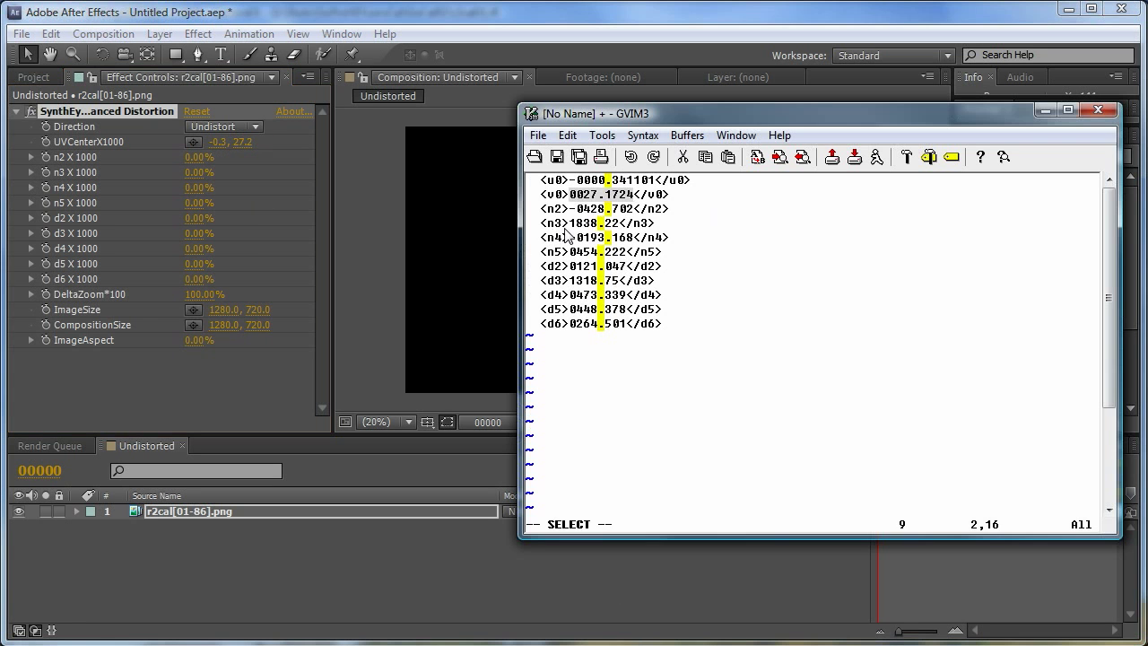
- Paste n2 (-428.70%) into n2 X 1000 and copy the n3 value 1838.22
left_click_drag(569, 208, 637, 214)
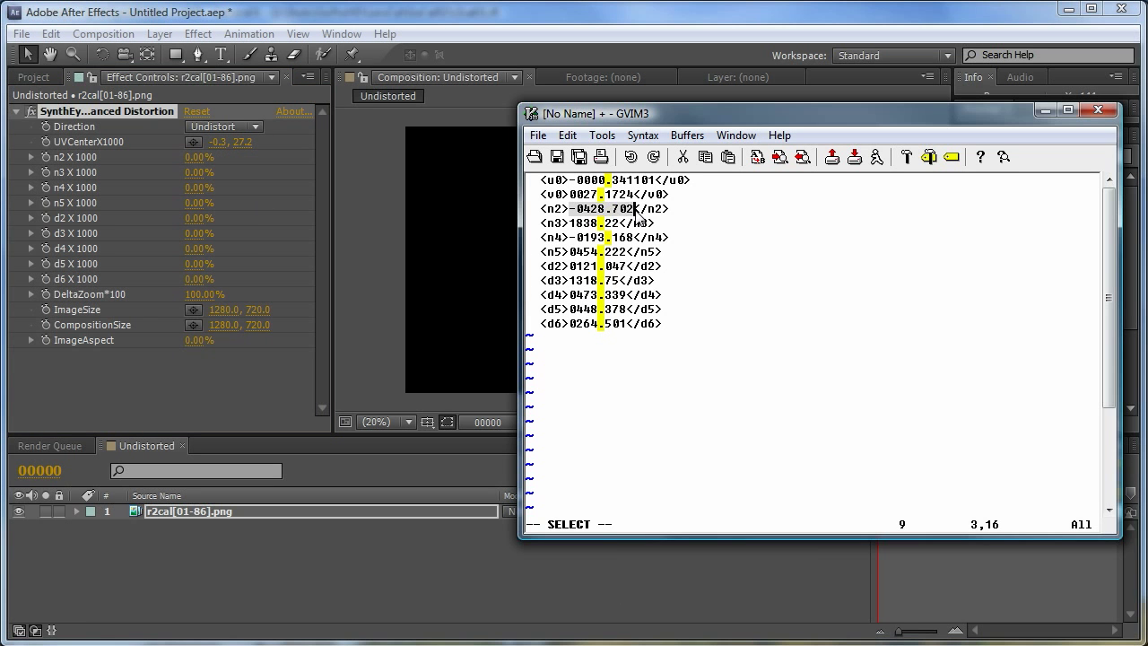
key("ctrl+c")
left_click(199, 157)
key("ctrl+v")
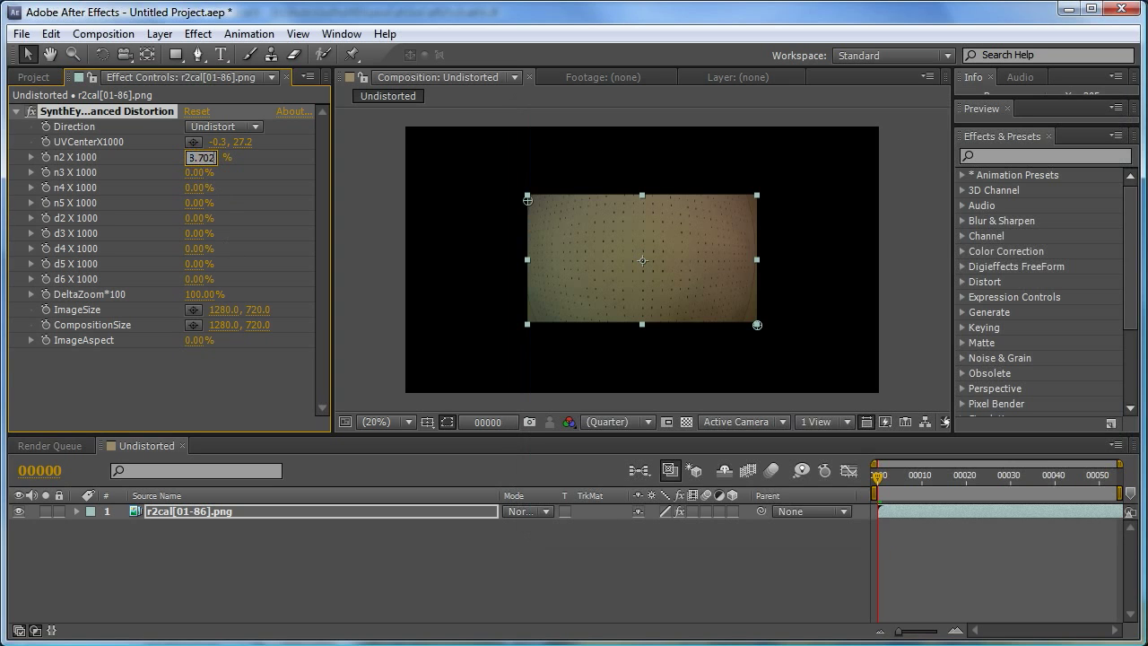
key("alt+Tab")
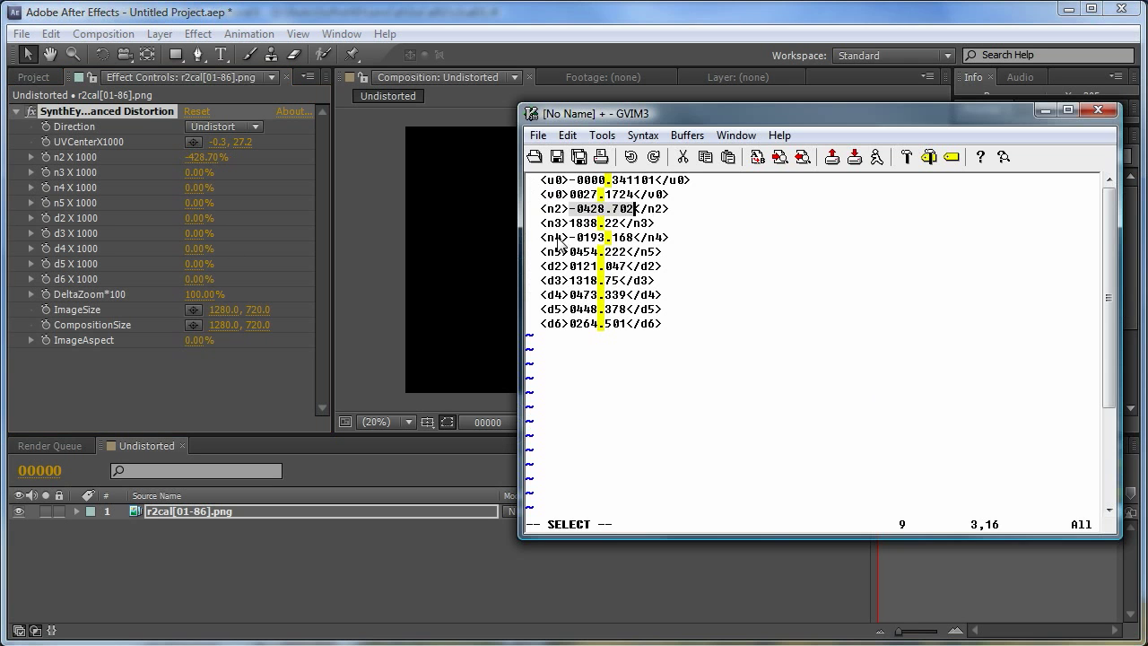
left_click(572, 223)
left_click_drag(571, 224, 626, 229)
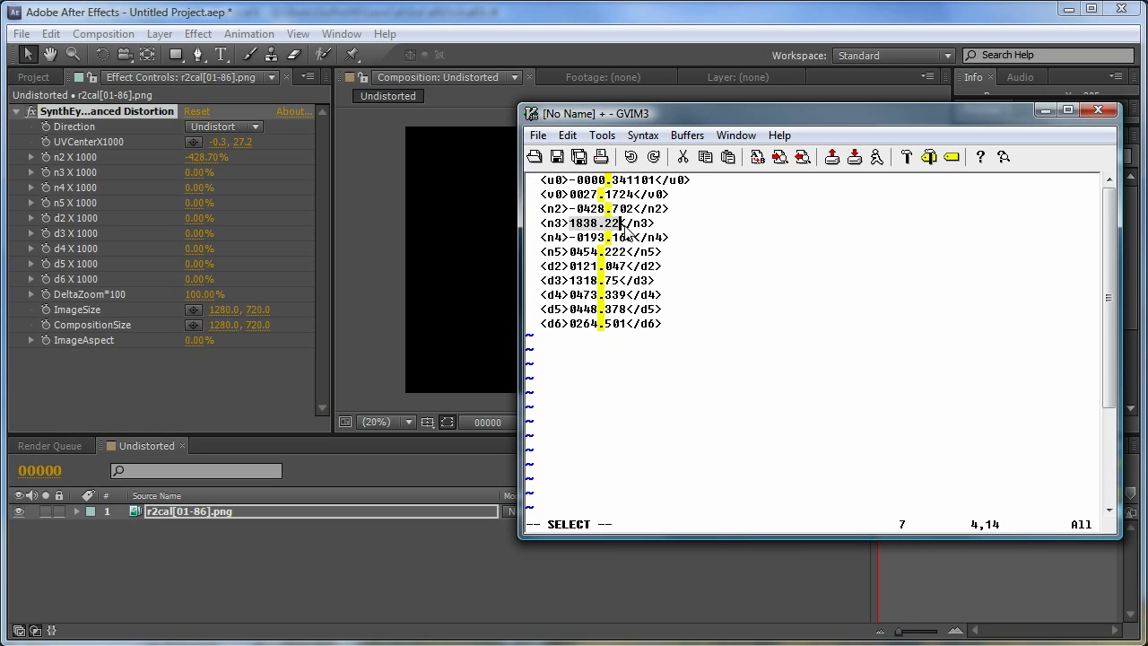
key("ctrl+c")
- Enter the n3 (1838.22), n4 and n5 (0454.222) coefficients into the effect
left_click(197, 173)
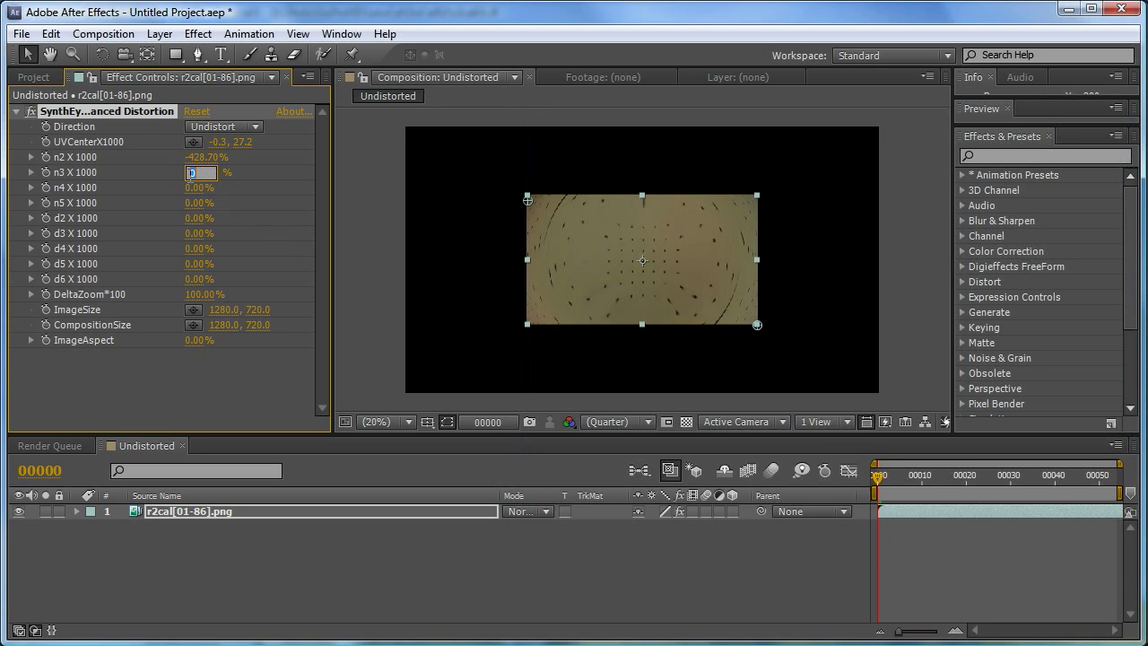
key("ctrl+v")
key("alt+Tab")
left_click_drag(572, 239, 635, 240)
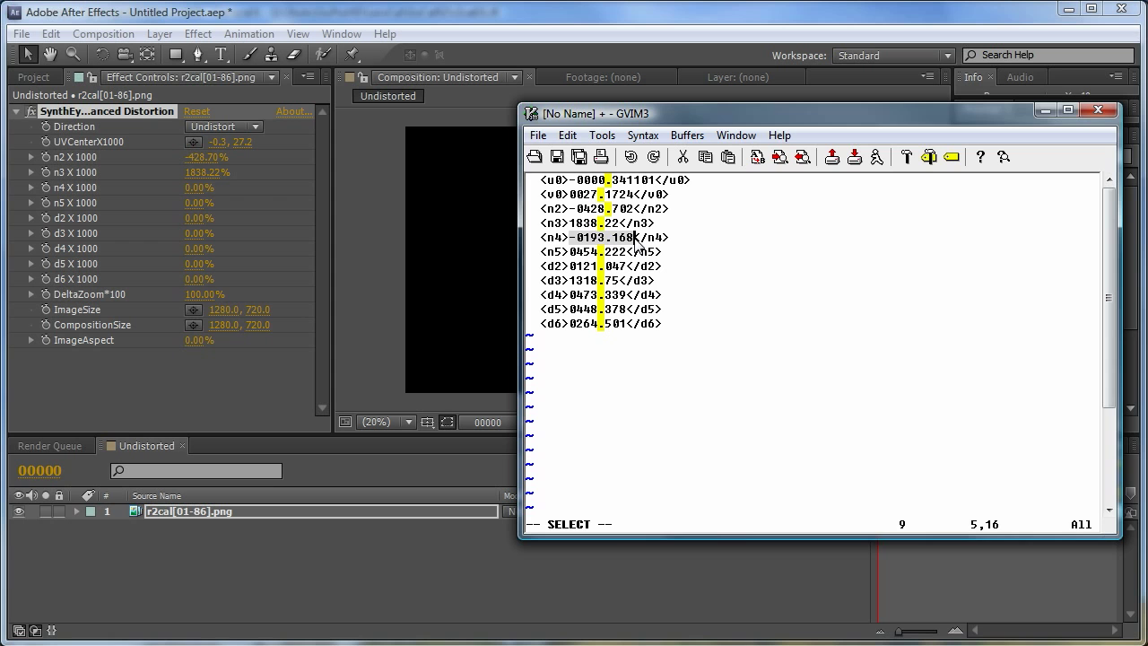
left_click(202, 190)
key("ctrl+v")
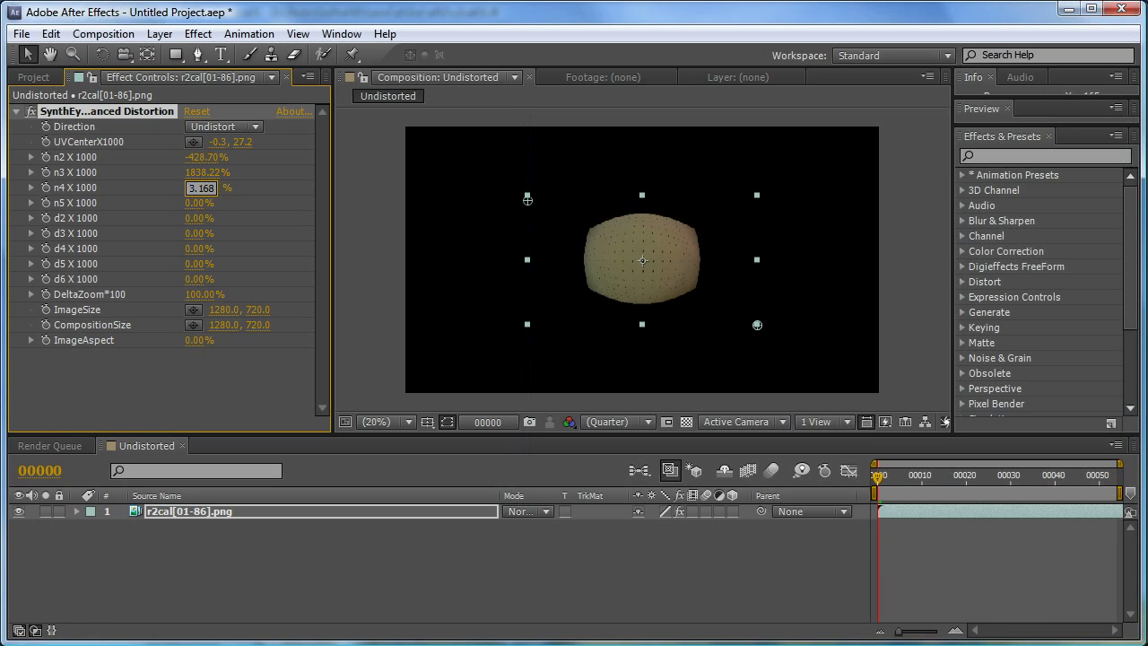
key("alt+Tab")
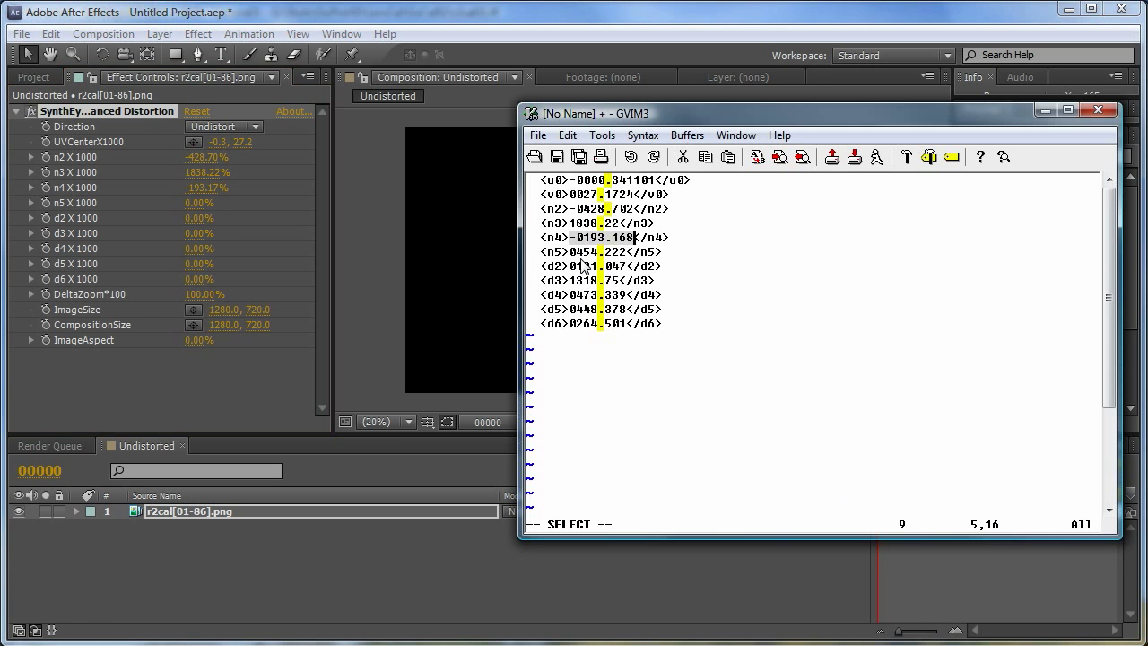
left_click_drag(571, 252, 629, 253)
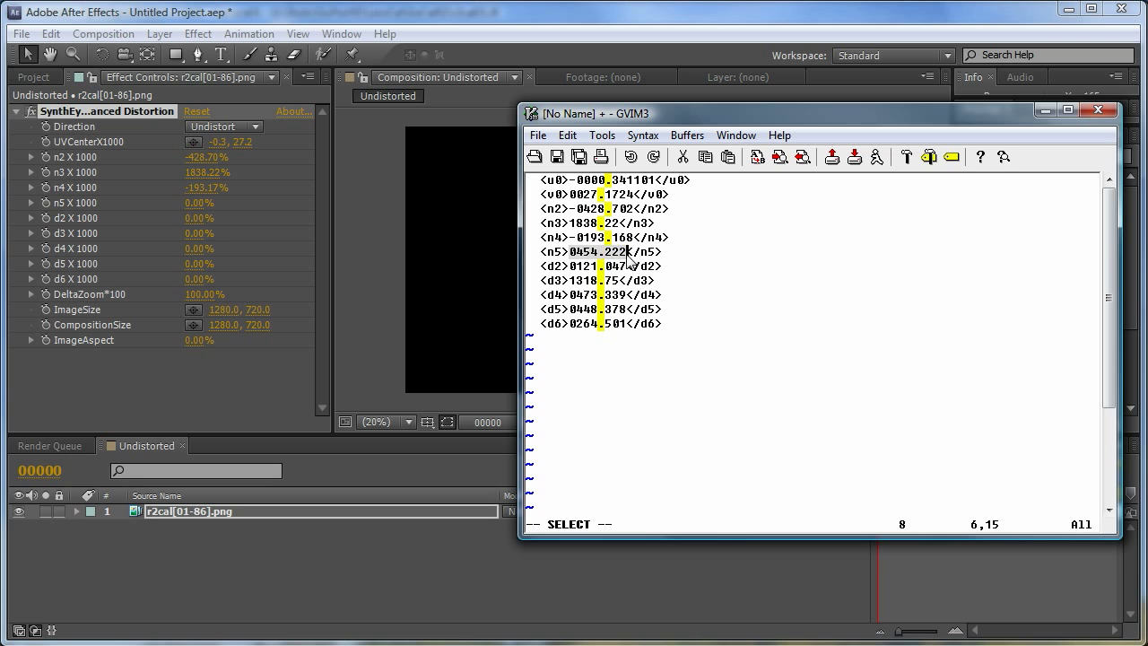
key("ctrl+c")
left_click(197, 203)
key("ctrl+v")
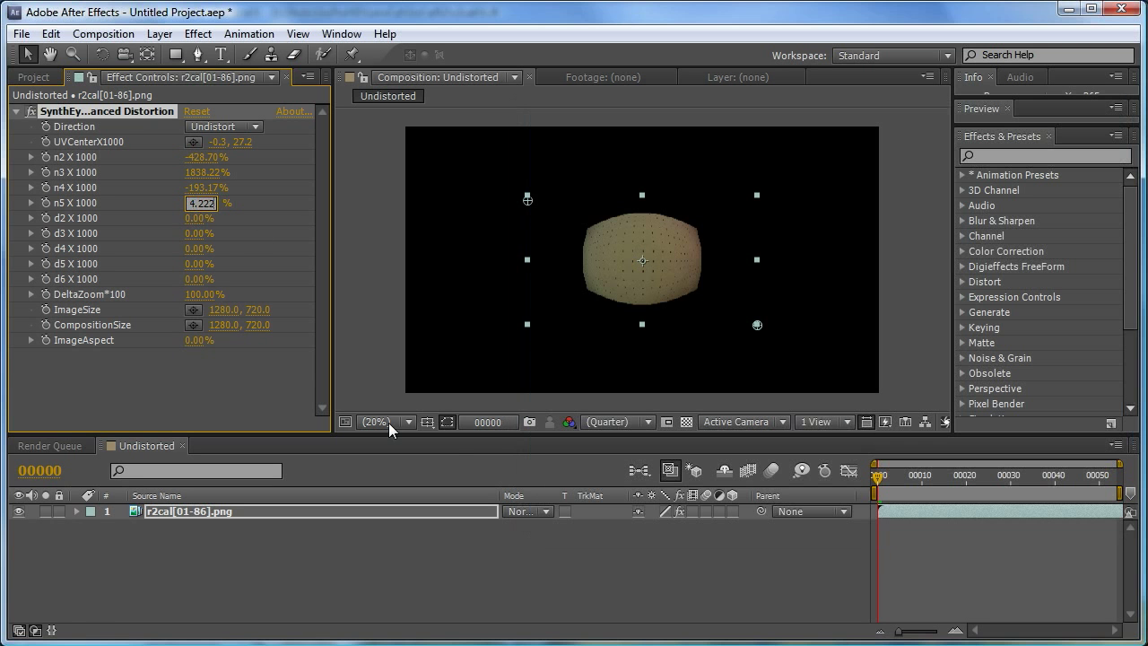
key("alt+Tab")
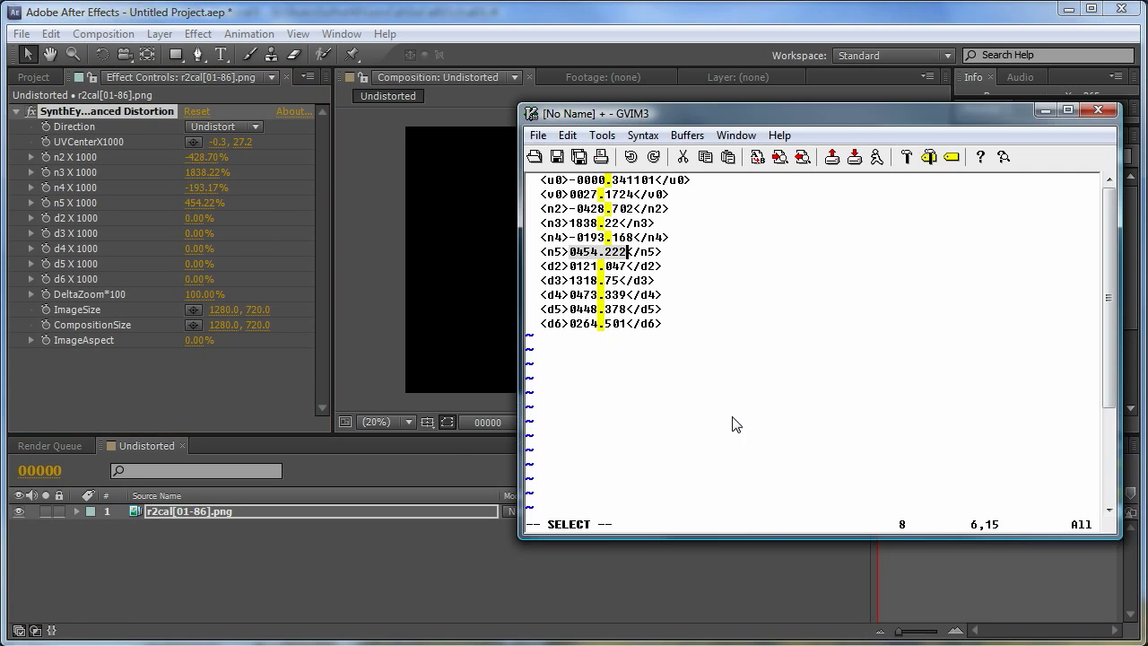
- Enter the d2 (0121.047) and d3 (1318.75) coefficients into their X 1000 fields
left_click_drag(572, 267, 646, 266)
key("ctrl+c")
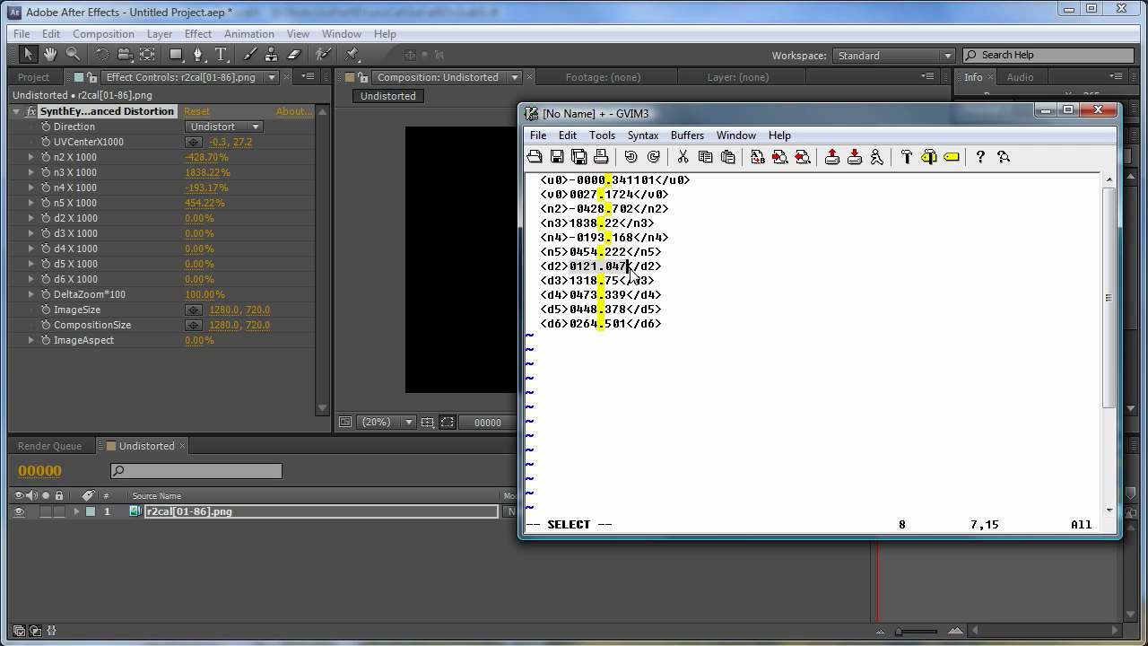
left_click(197, 218)
key("ctrl+v")
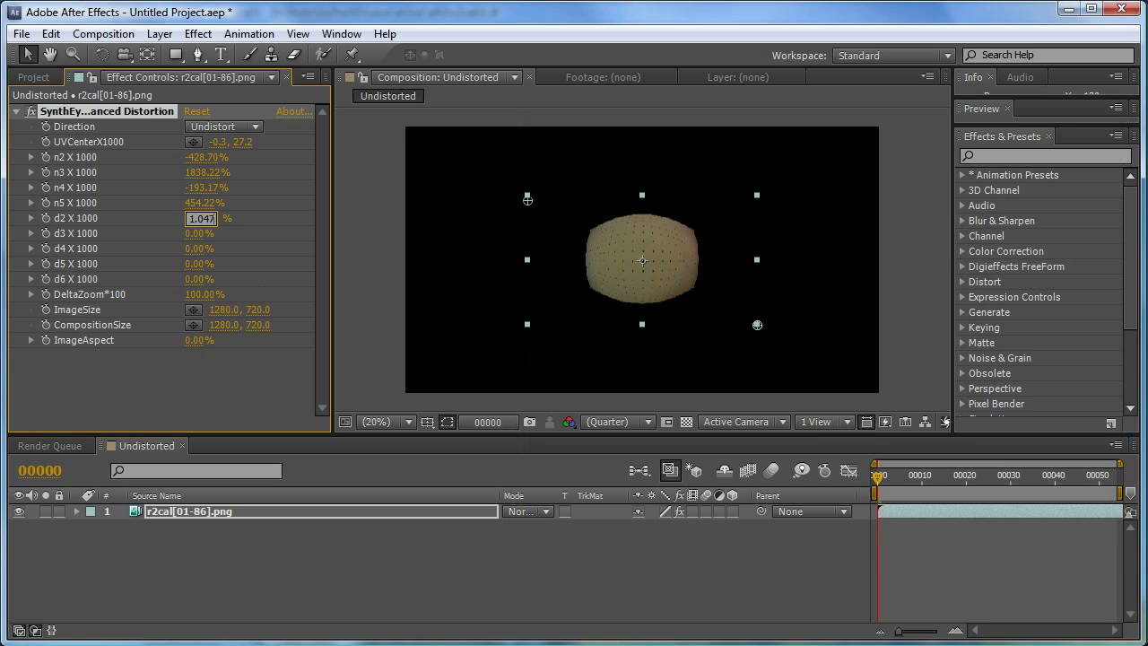
key("alt+Tab")
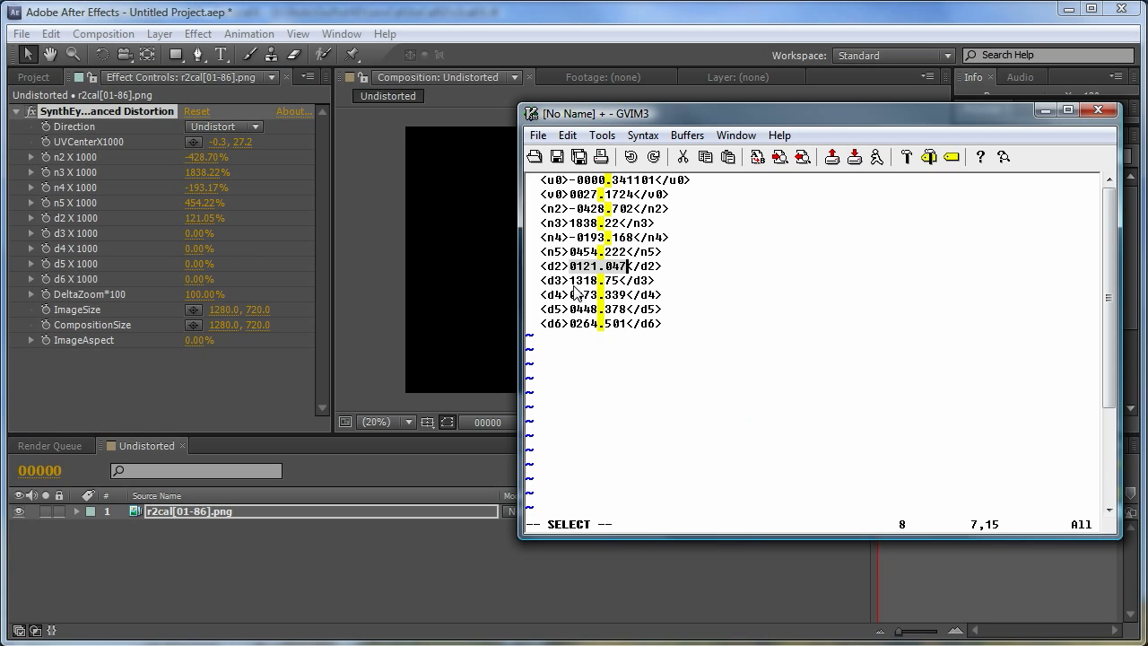
double_click(579, 281)
left_click_drag(579, 287, 626, 286)
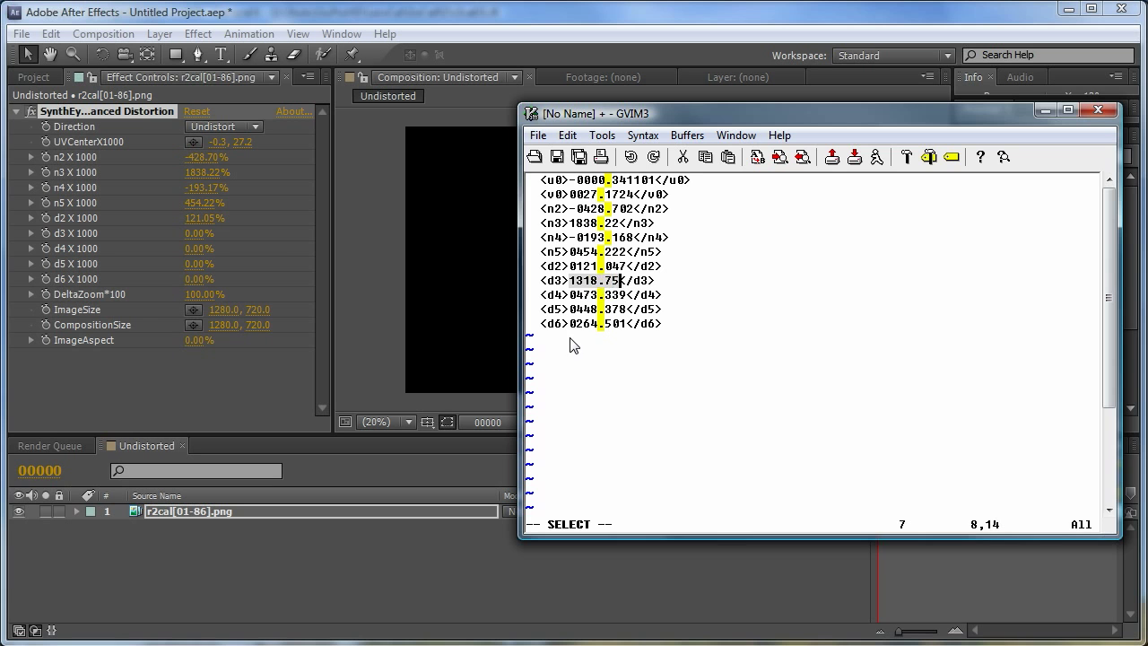
left_click(193, 234)
key("ctrl+v")
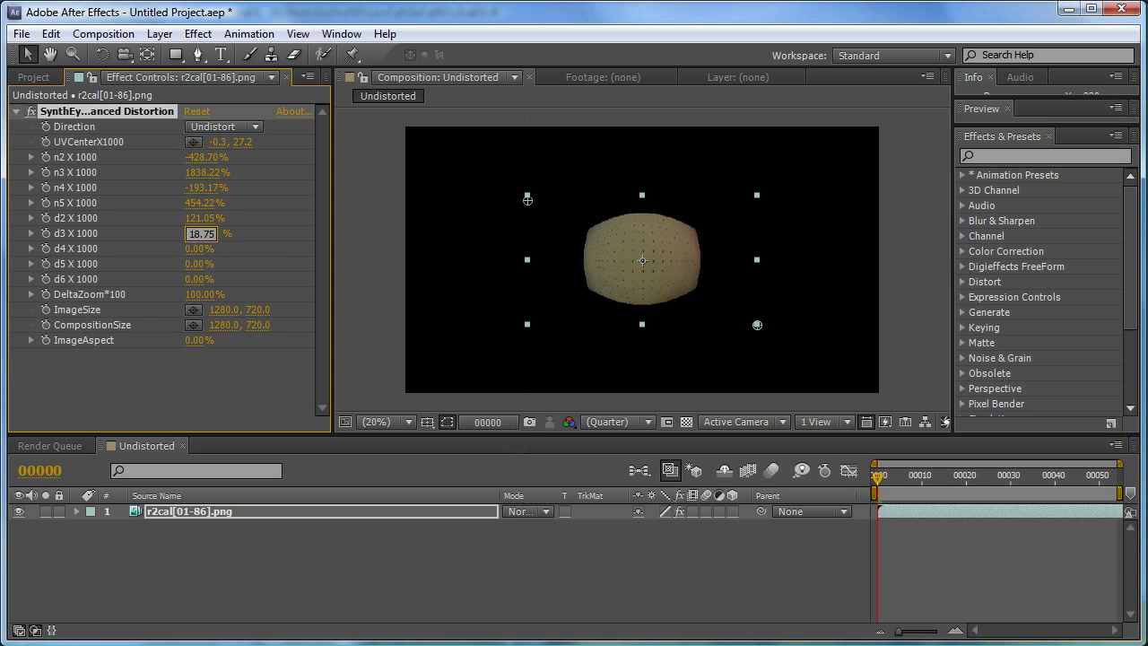
key("Return")
key("alt+Tab")
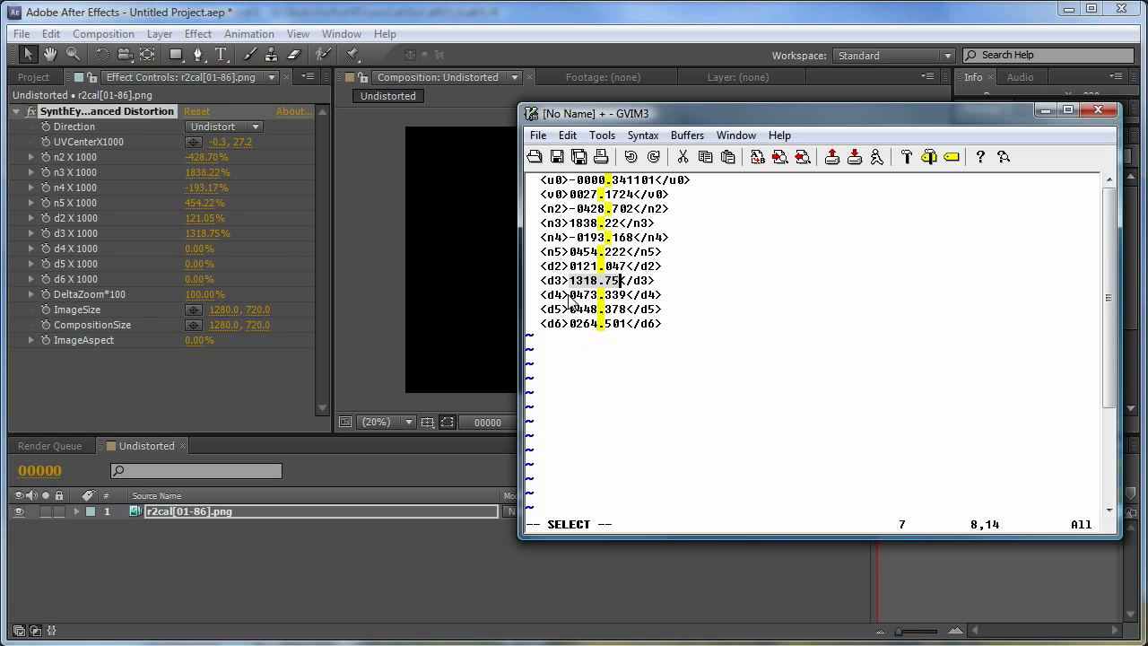
- Enter the d4 (0473.339), d5 (0448.378) and d6 (0264.501) coefficients into the effect
mouse_move(574, 295)
left_mouse_down()
mouse_move(588, 305)
mouse_move(628, 296)
left_mouse_up()
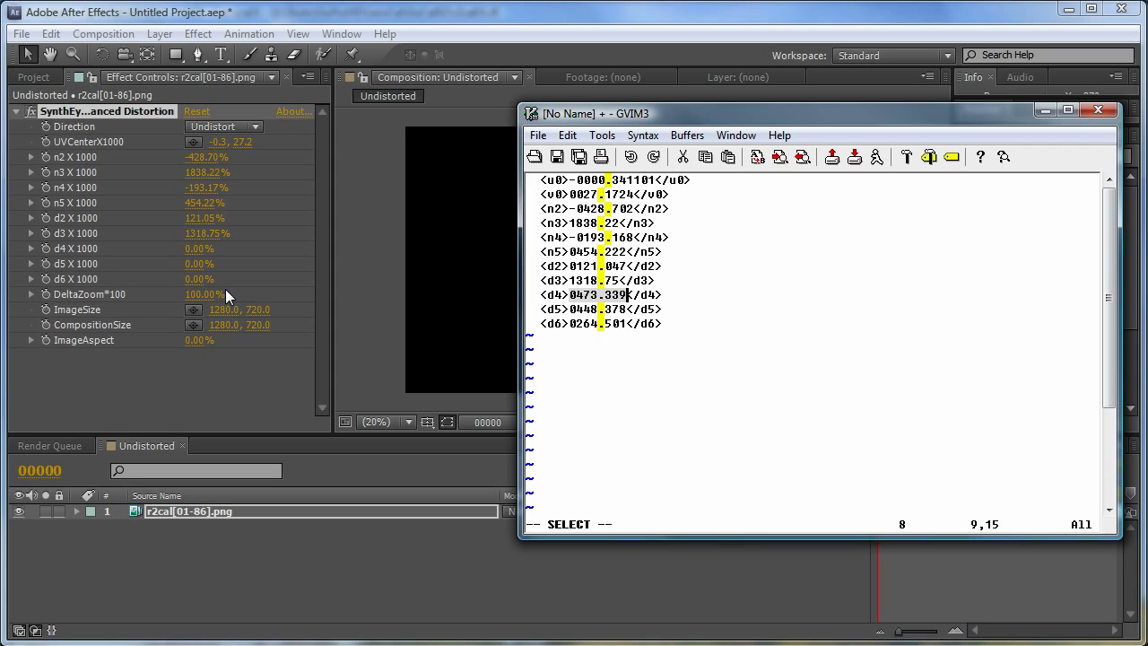
key("ctrl+c")
left_click(197, 249)
key("ctrl+v")
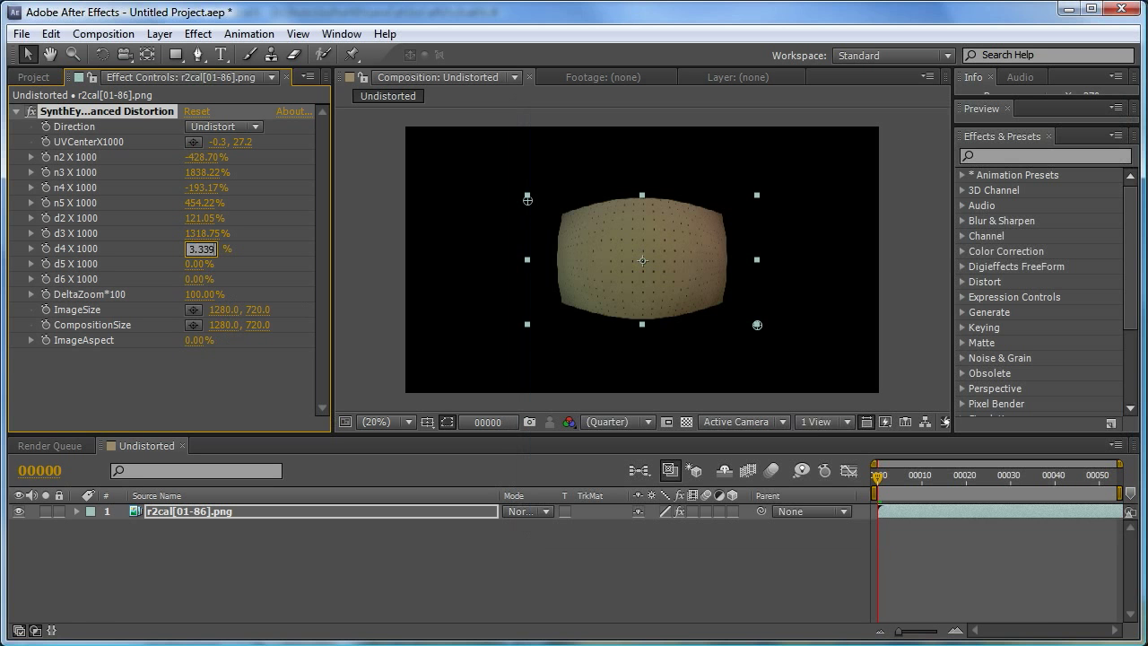
key("Return")
key("alt+Tab")
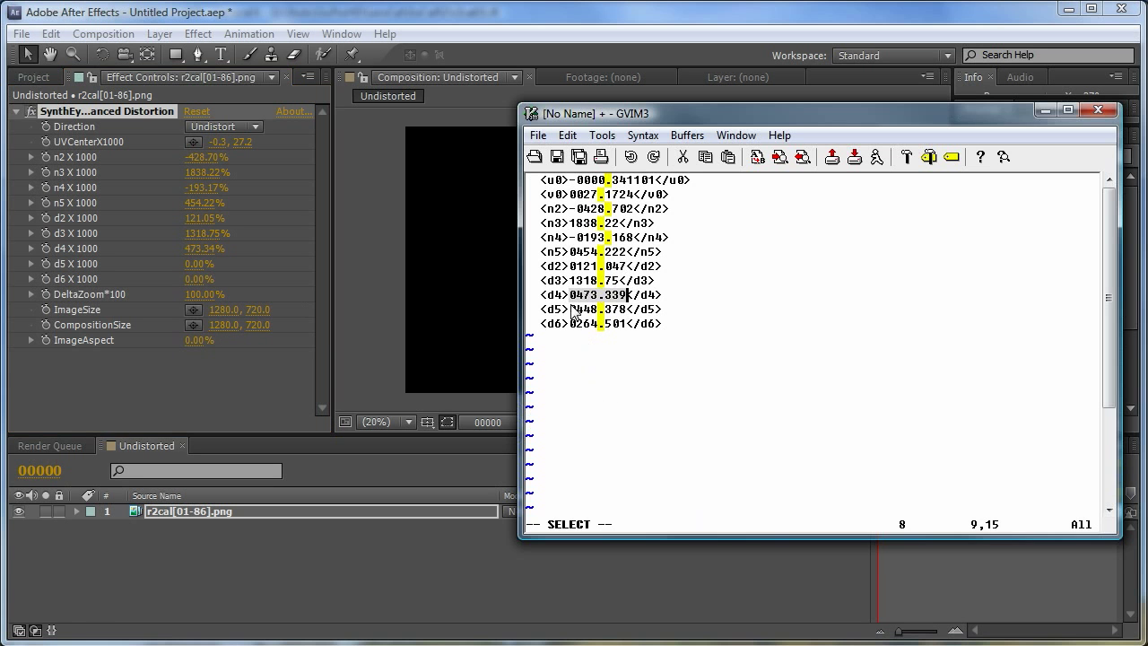
left_click_drag(570, 309, 629, 308)
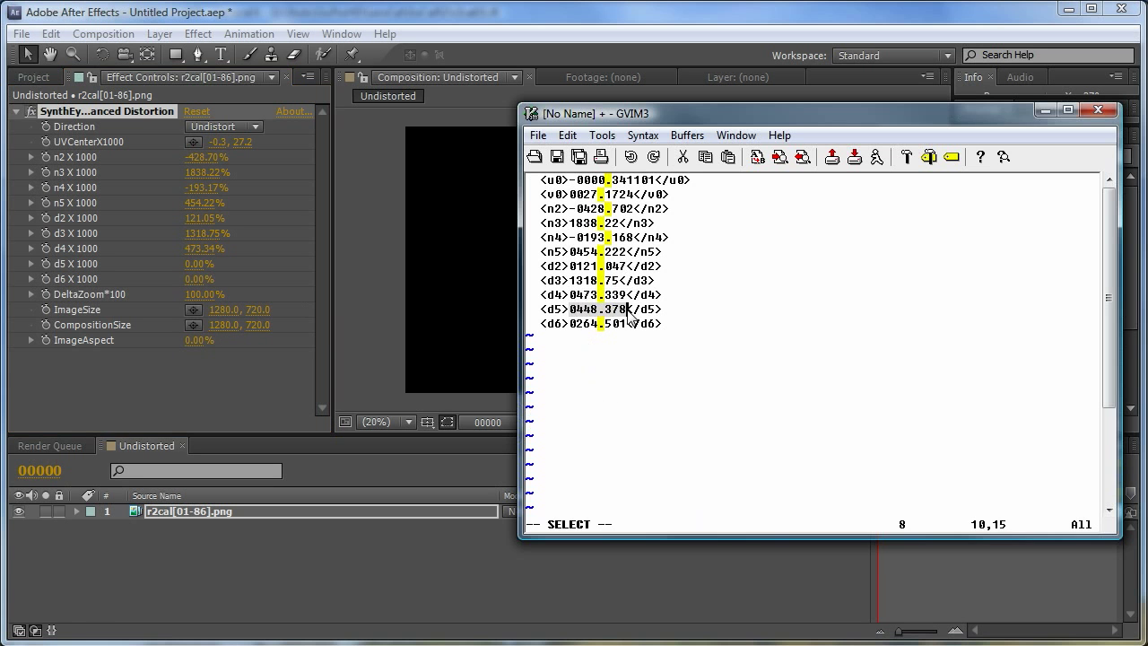
key("ctrl+c")
left_click(196, 265)
key("ctrl+v")
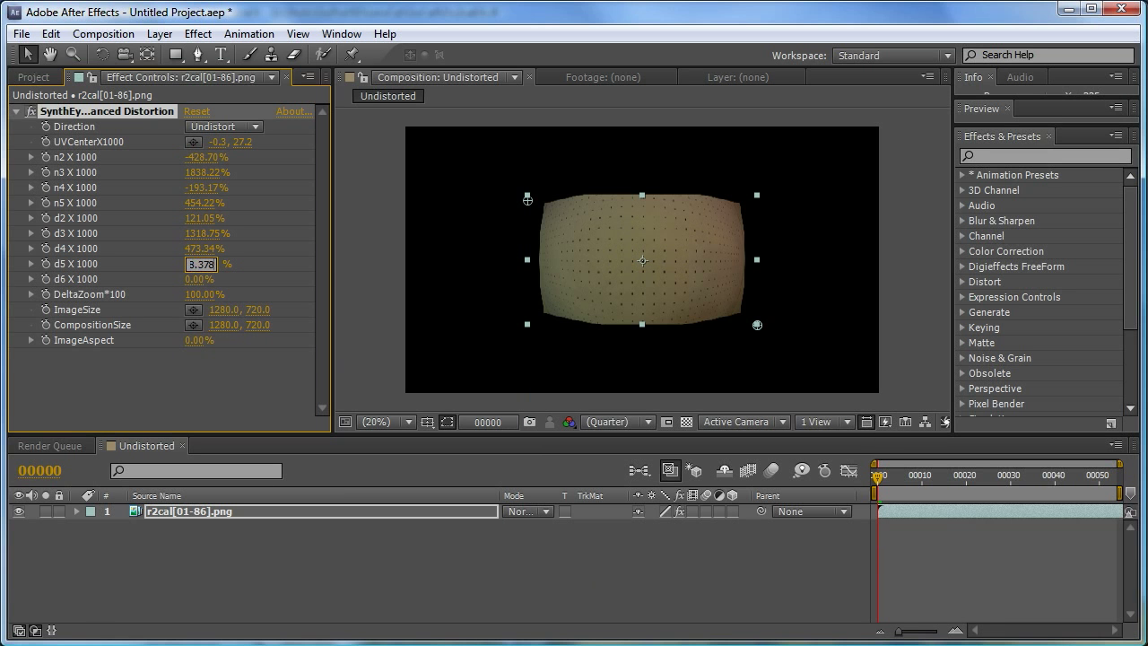
key("Return")
key("alt+Tab")
left_click_drag(571, 323, 635, 323)
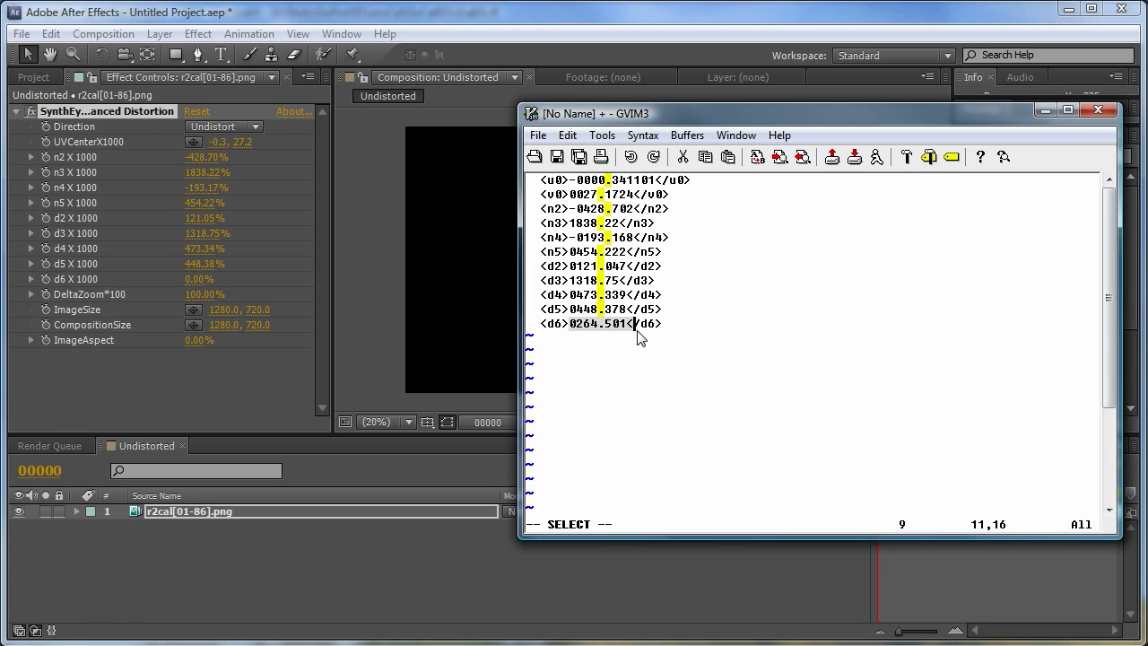
key("ctrl+c")
left_click(195, 279)
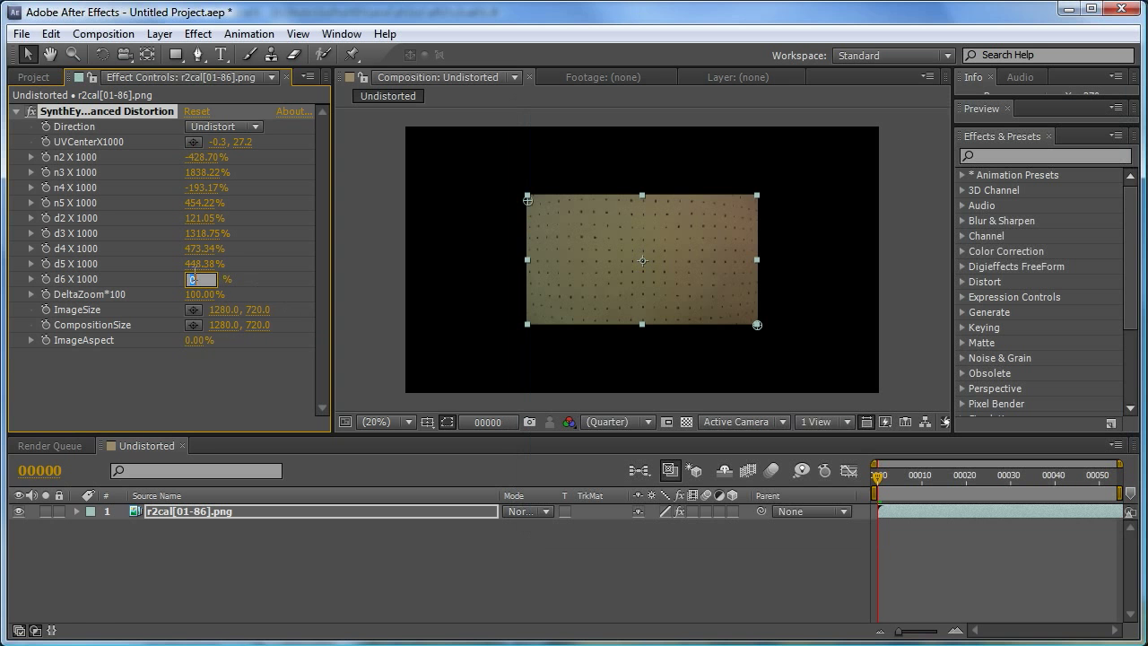
key("ctrl+v")
key("Return")
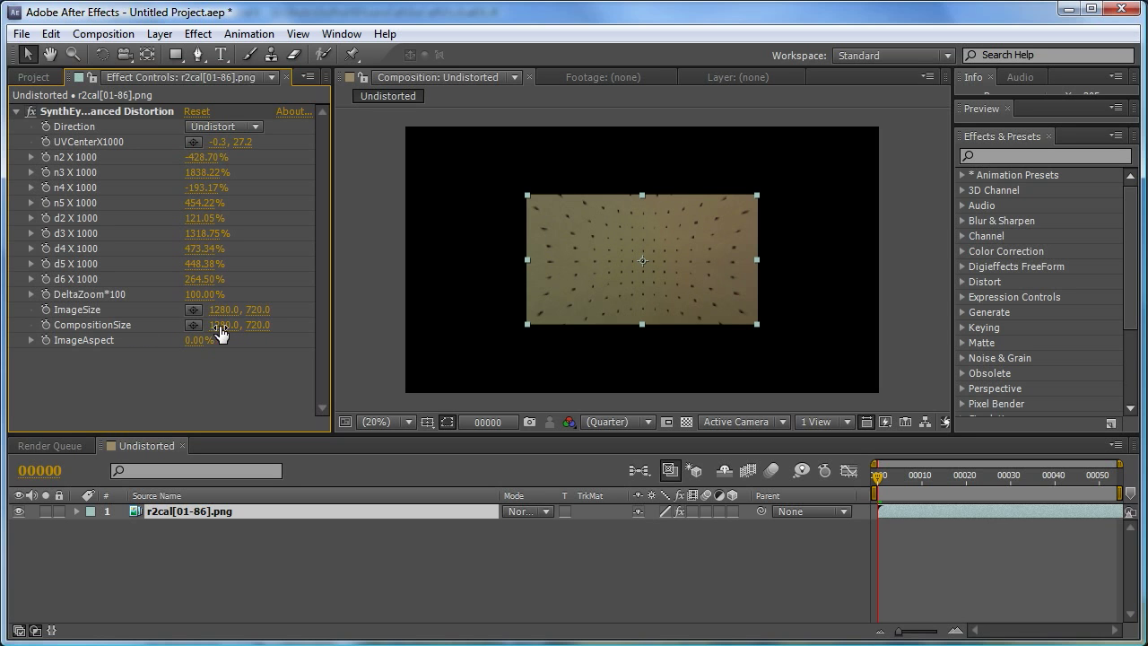
- Enter 2640 × 1485 as the distortion effect's composition size, correcting a mistyped width
left_click(224, 325)
type("216")
key("BackSpace")
key("BackSpace")
type("640")
key("Tab")
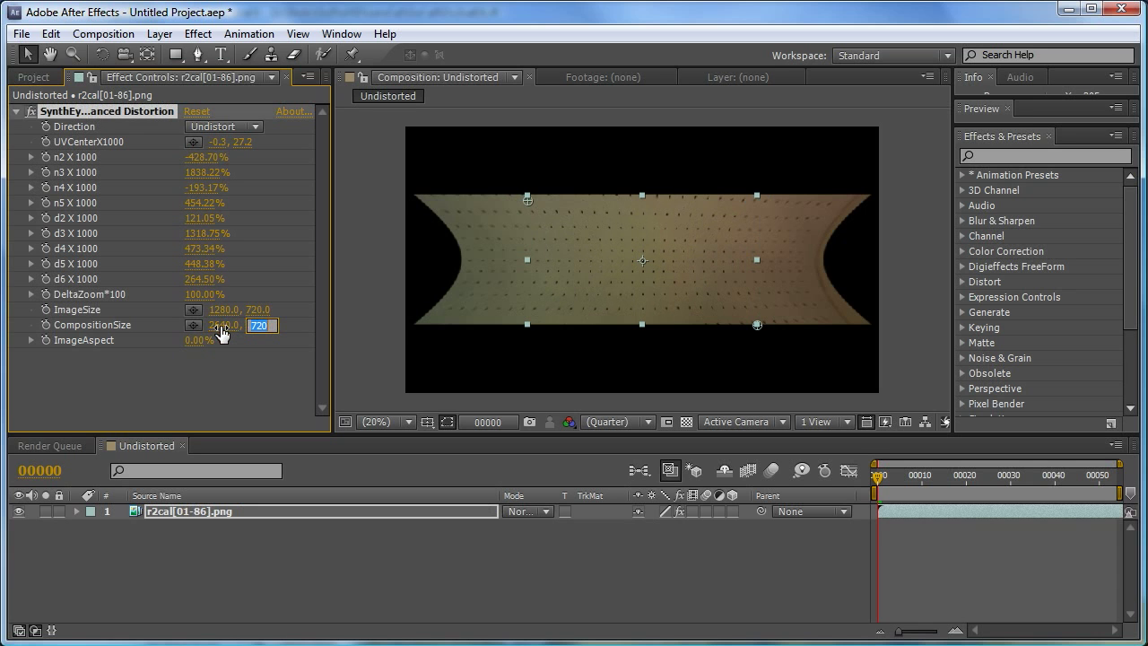
type("14")
type("85")
key("Tab")
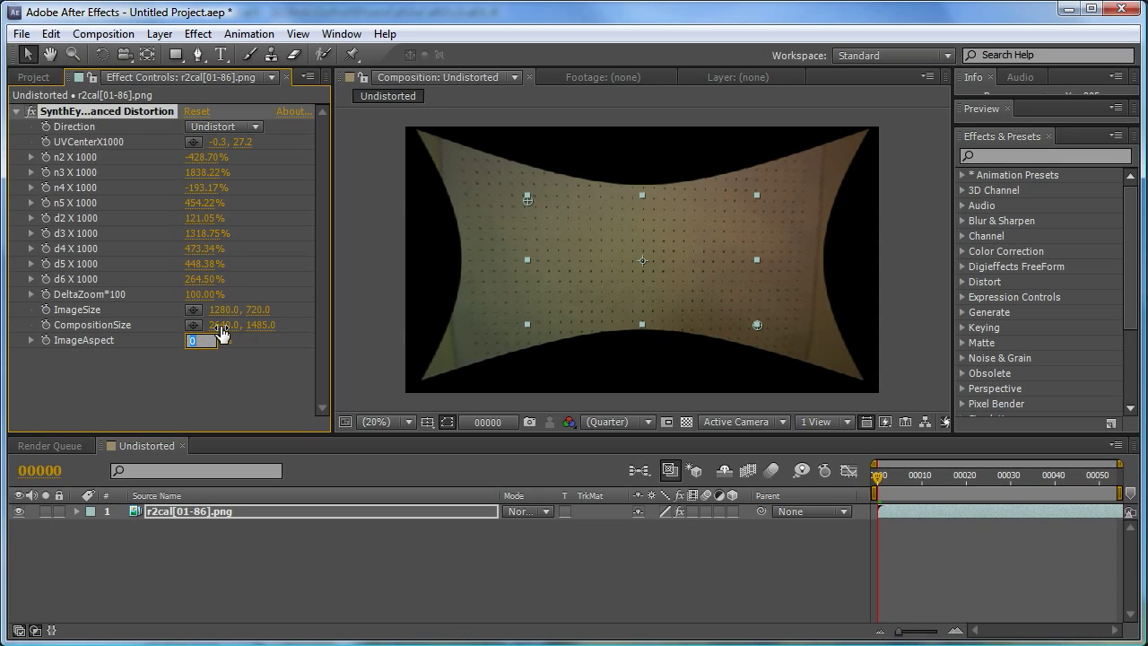
left_click(182, 389)
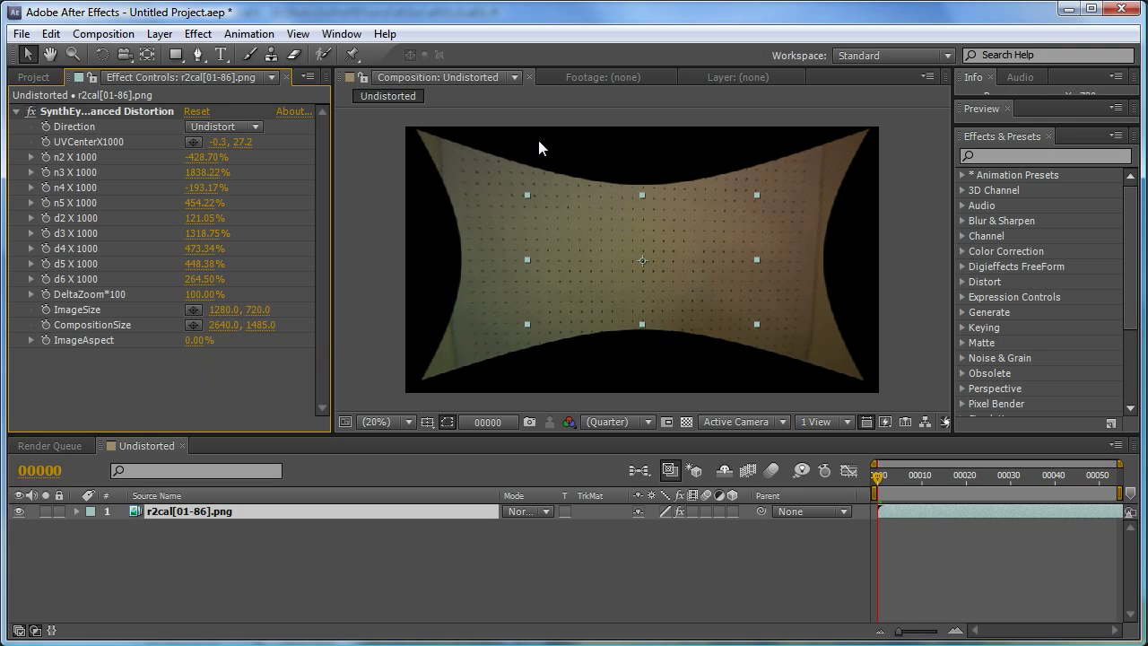
key("period")
key("period")
key("period")
key("period")
key("period")
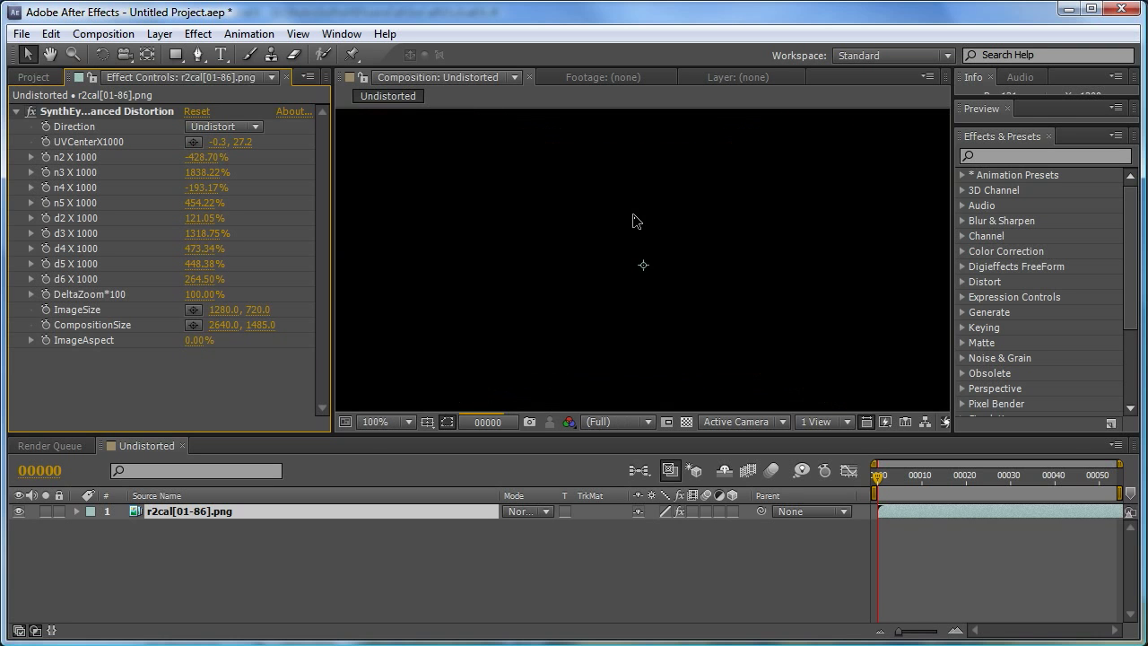
key("period")
left_click_drag(575, 325, 792, 396)
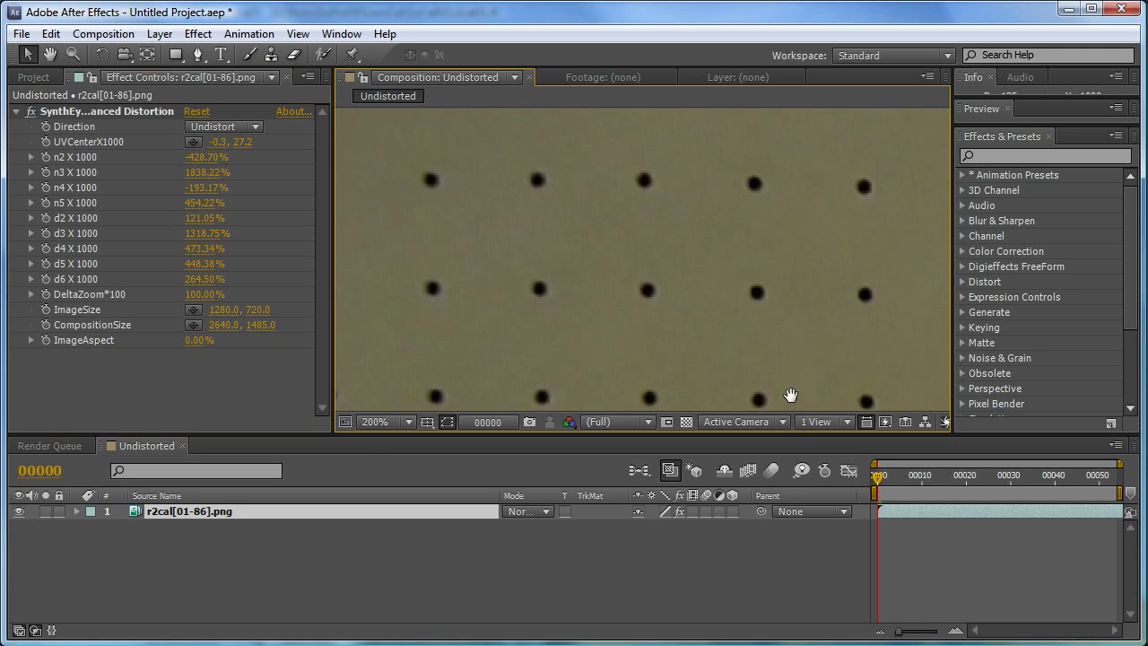
left_click_drag(472, 154, 457, 324)
left_click_drag(514, 226, 722, 368)
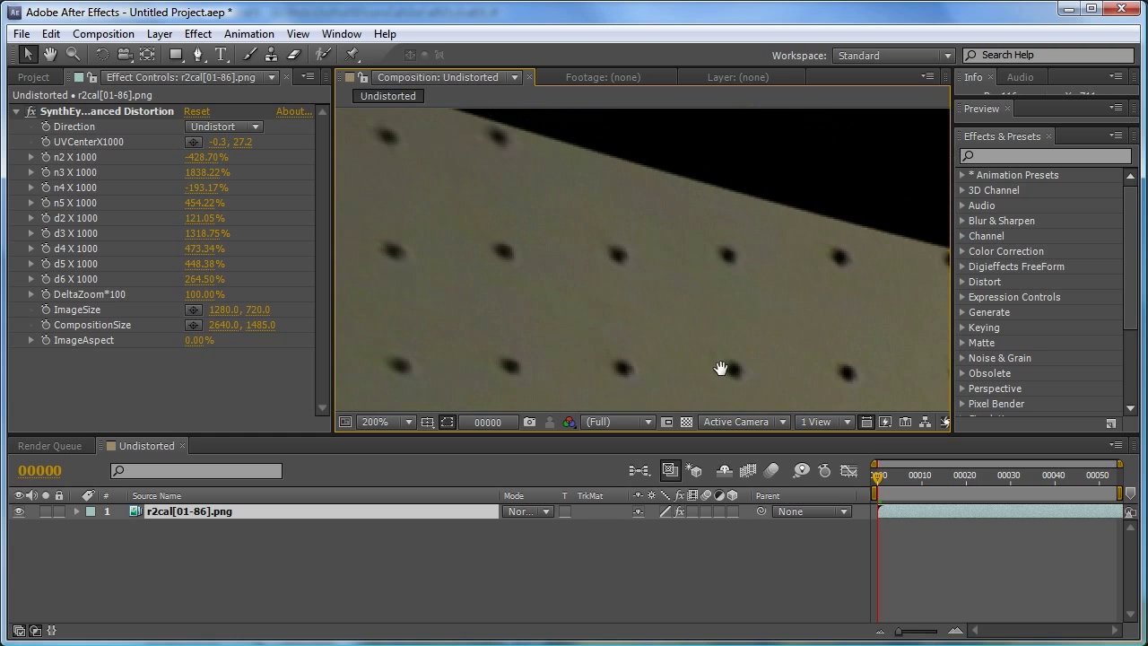
left_click_drag(499, 272, 562, 298)
key("comma")
key("comma")
key("comma")
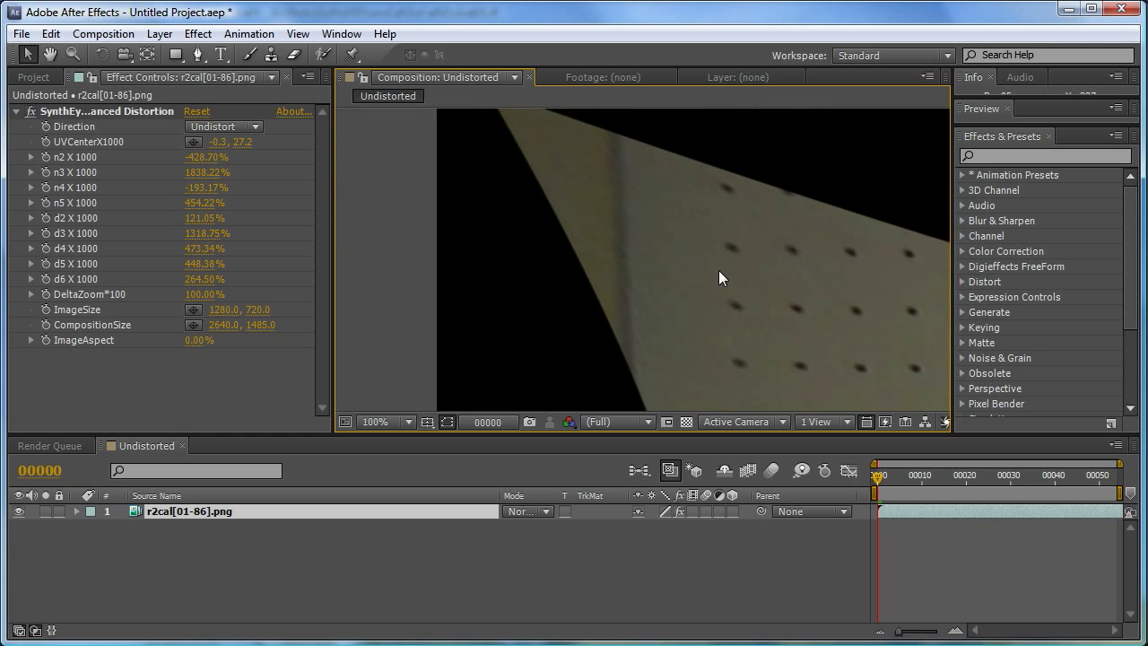
key("comma")
key("comma")
left_click_drag(775, 313, 561, 225)
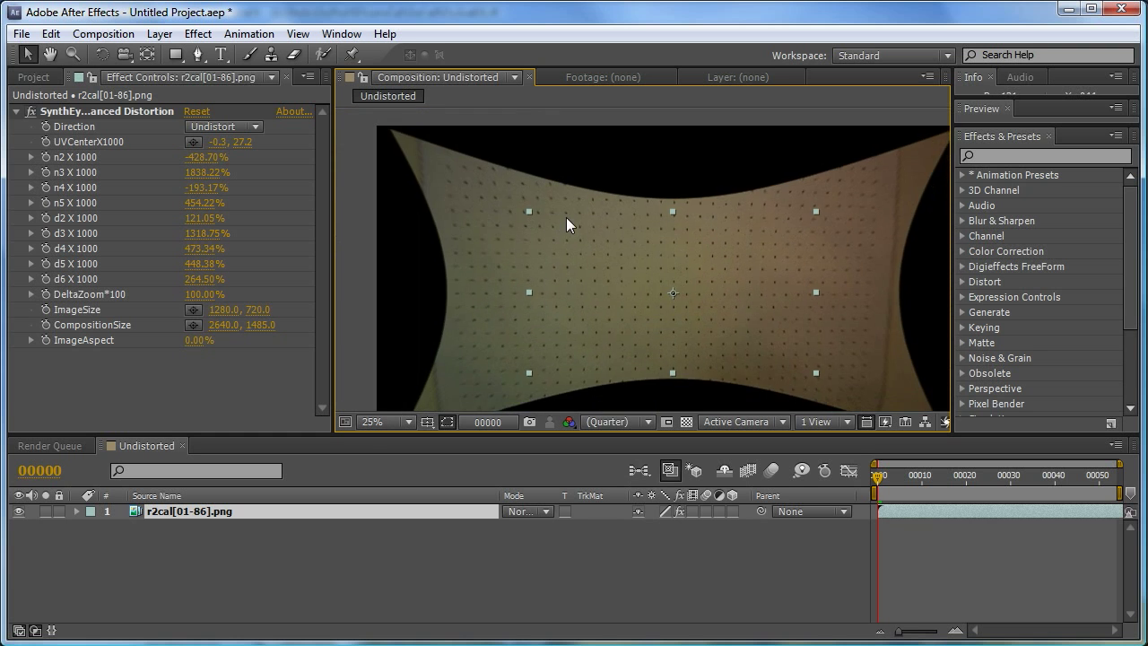
key("comma")
key("period")
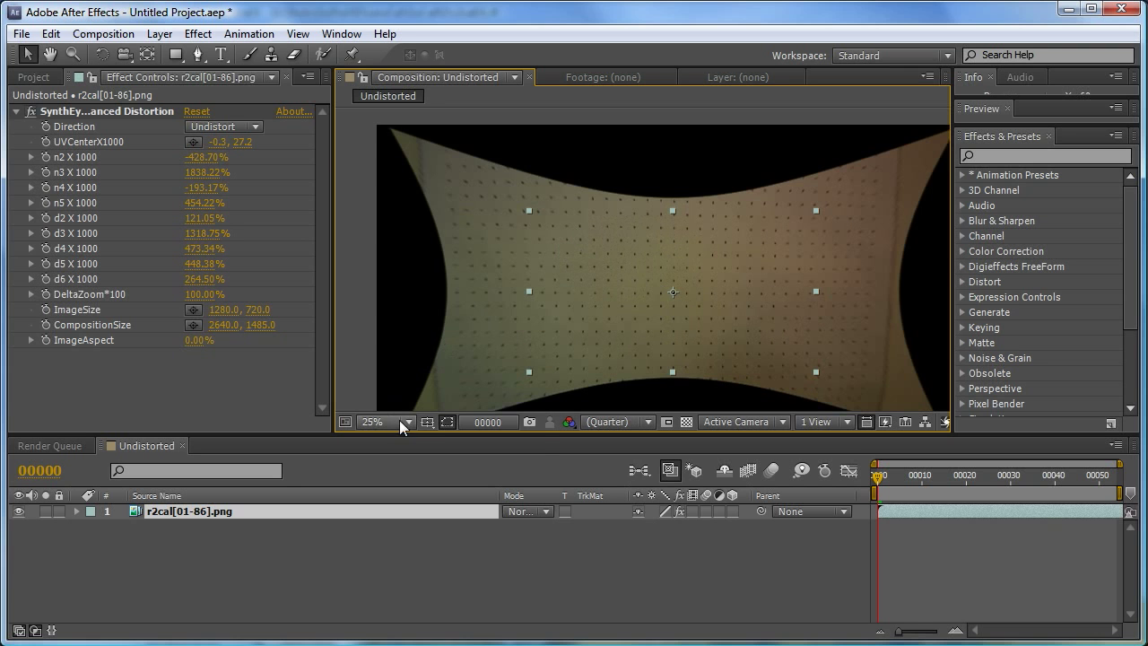
left_click(408, 421)
left_click(395, 443)
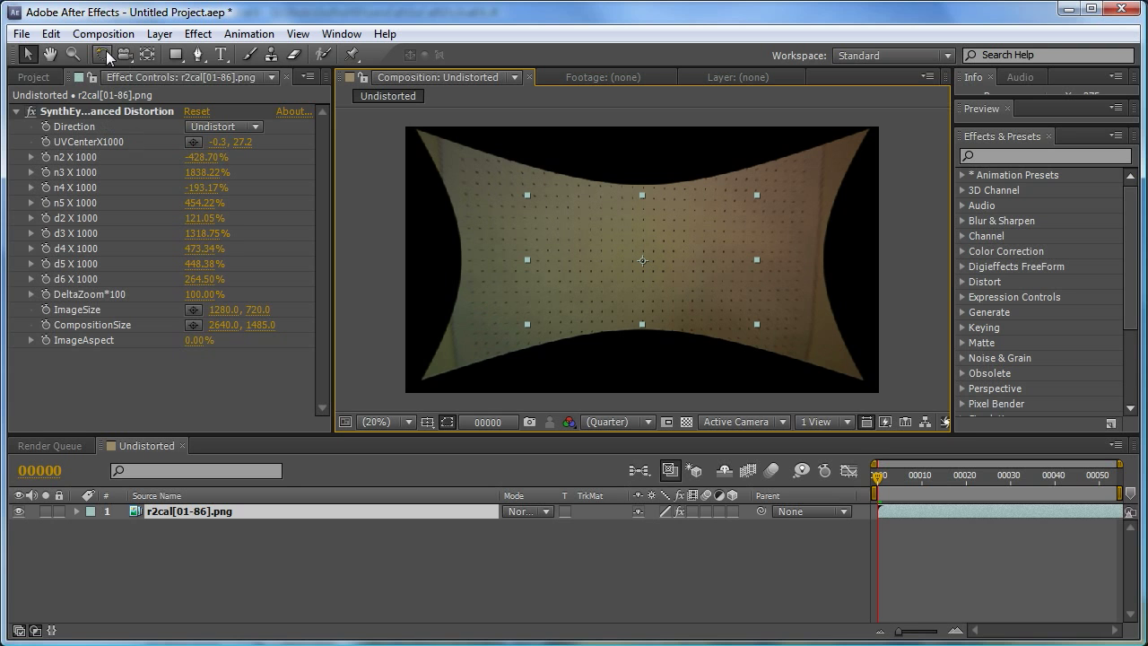
- Bring up the Project panel's item list and the Composition menu
left_click(33, 77)
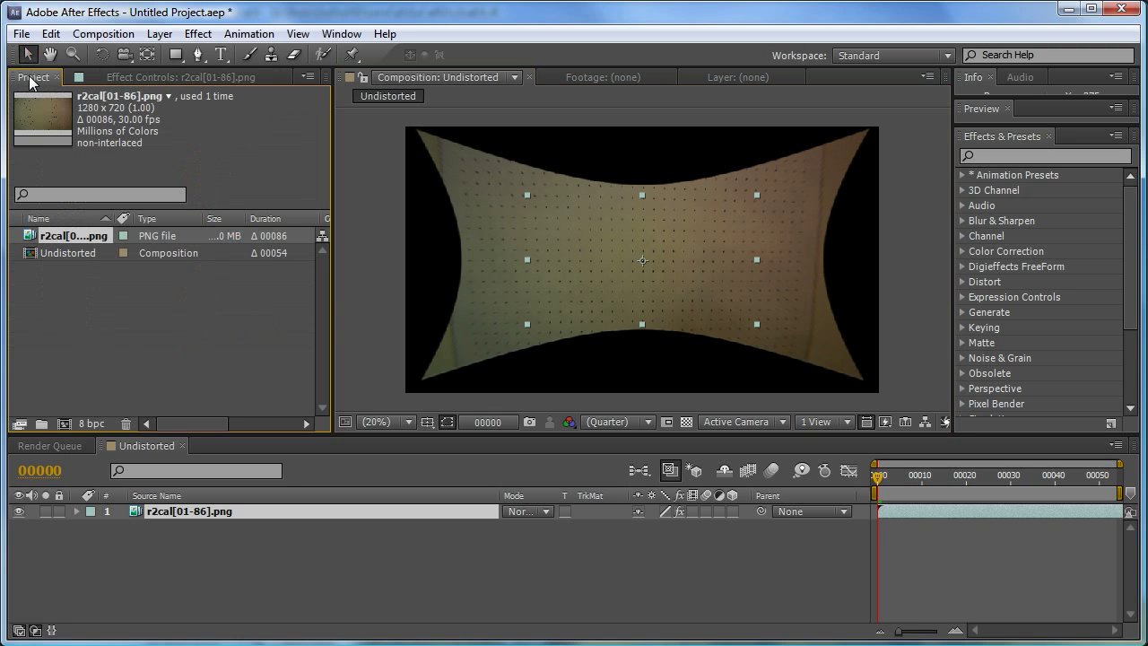
left_click(106, 34)
- Create a new 1280 × 720 composition
left_click(119, 56)
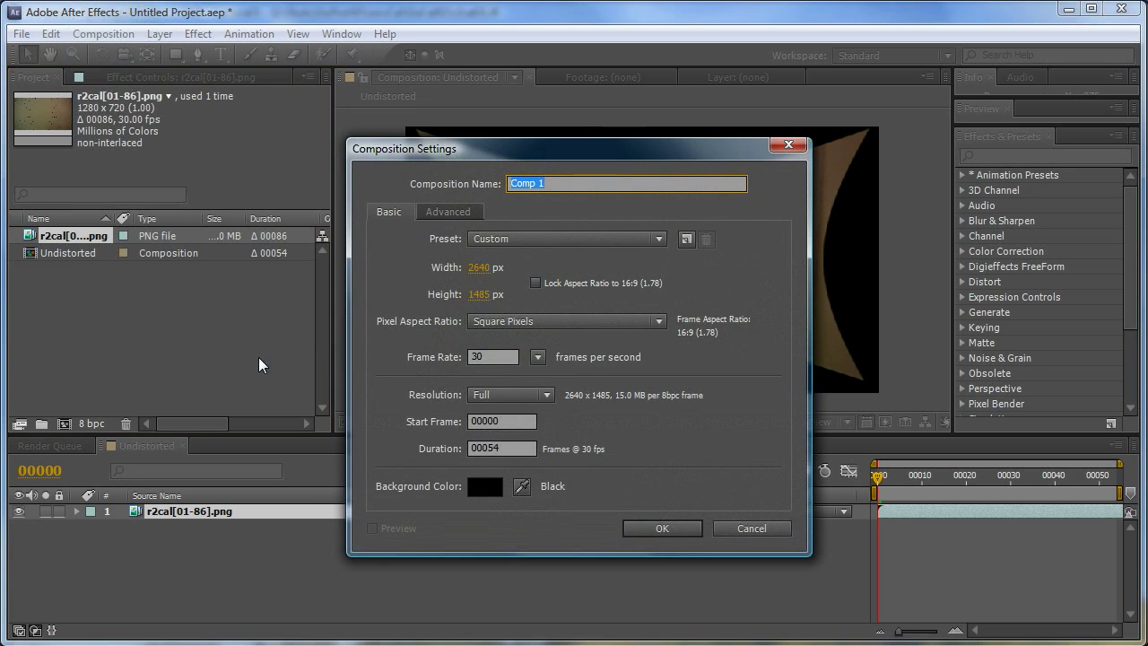
left_click(472, 267)
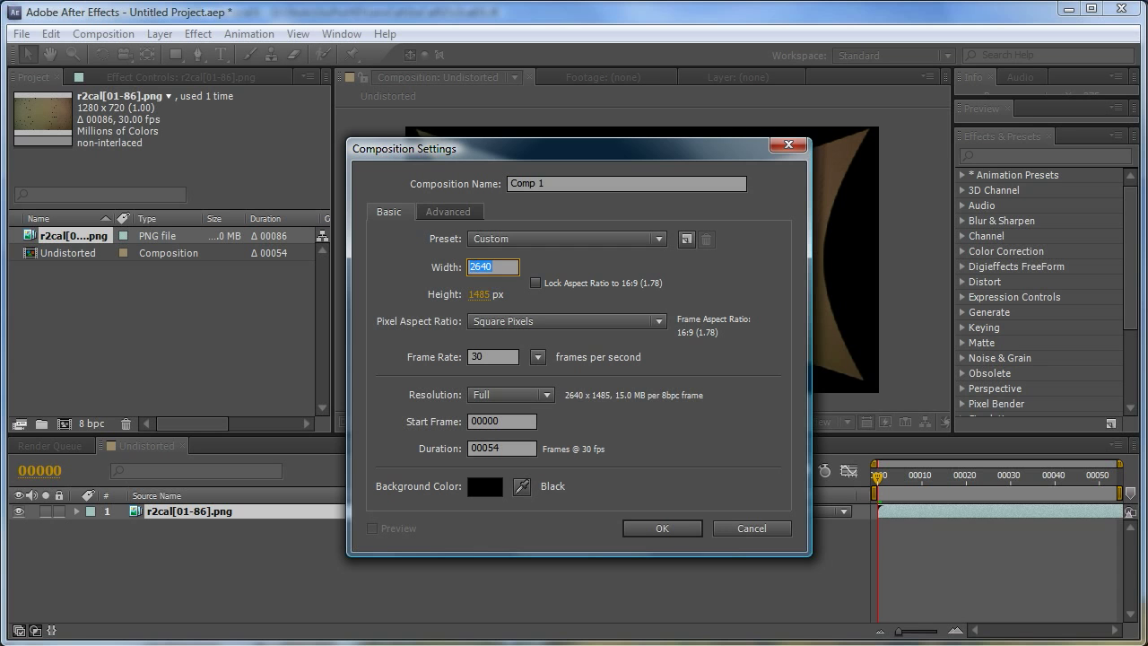
type("1280")
key("Tab")
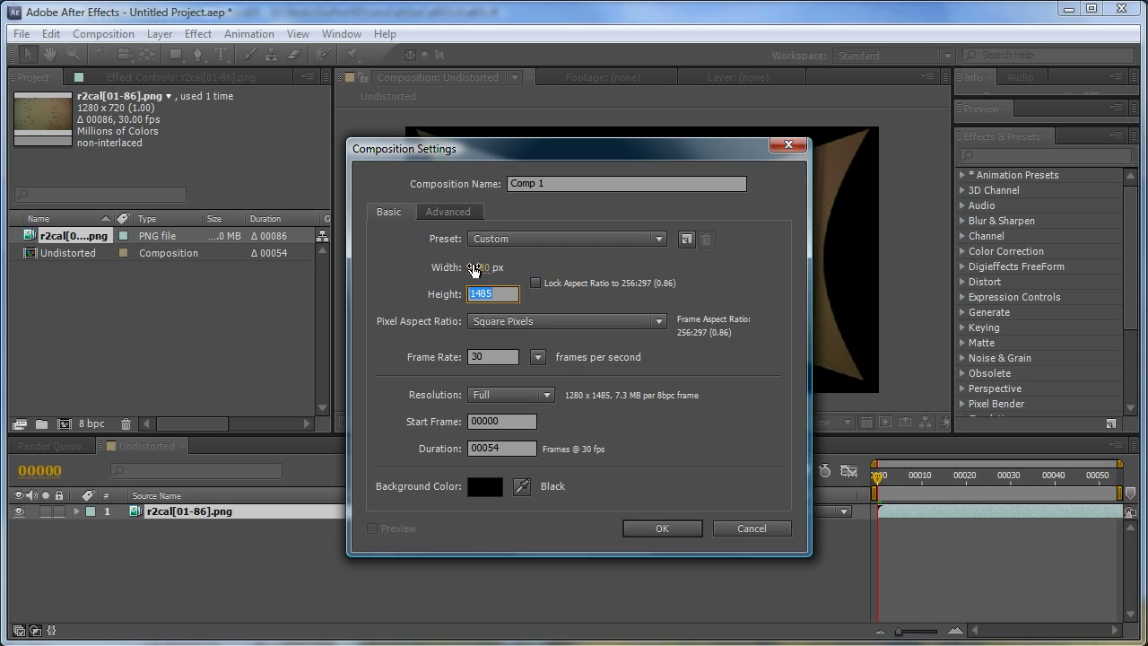
type("720")
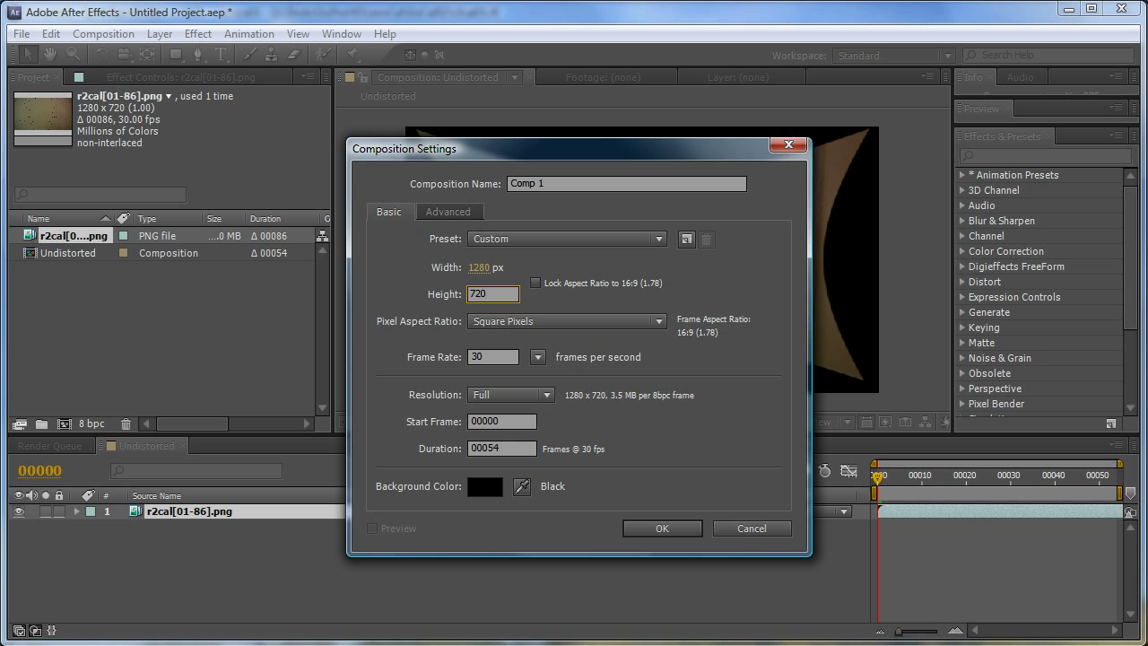
left_click(647, 532)
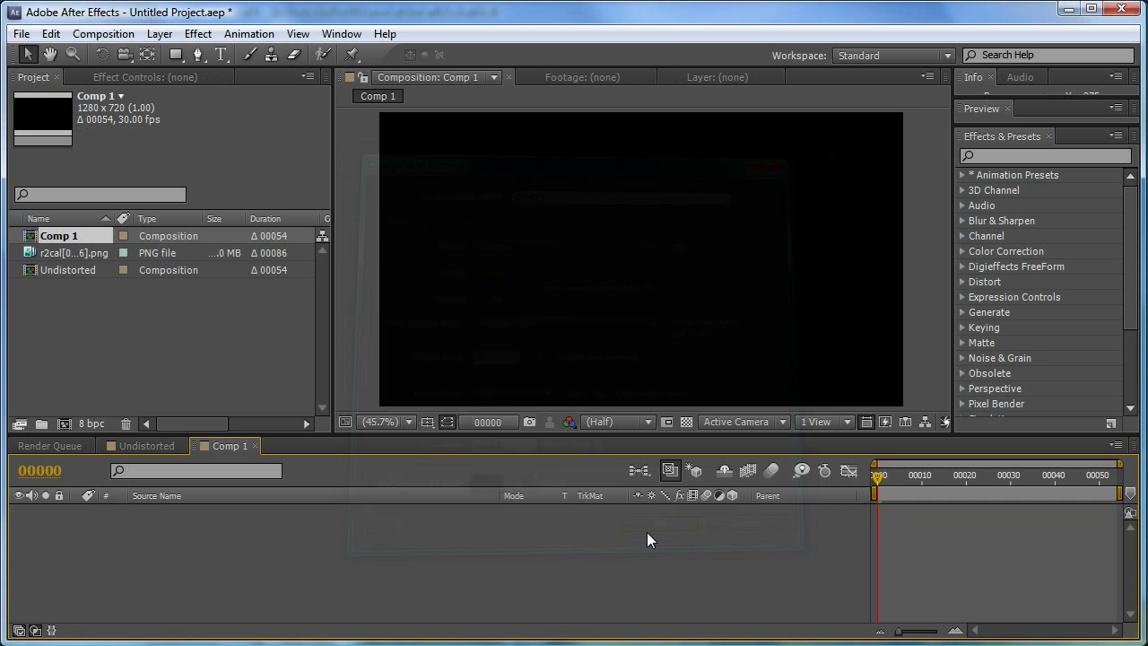
- Rename Comp 1 to 'Redistorted'
right_click(49, 235)
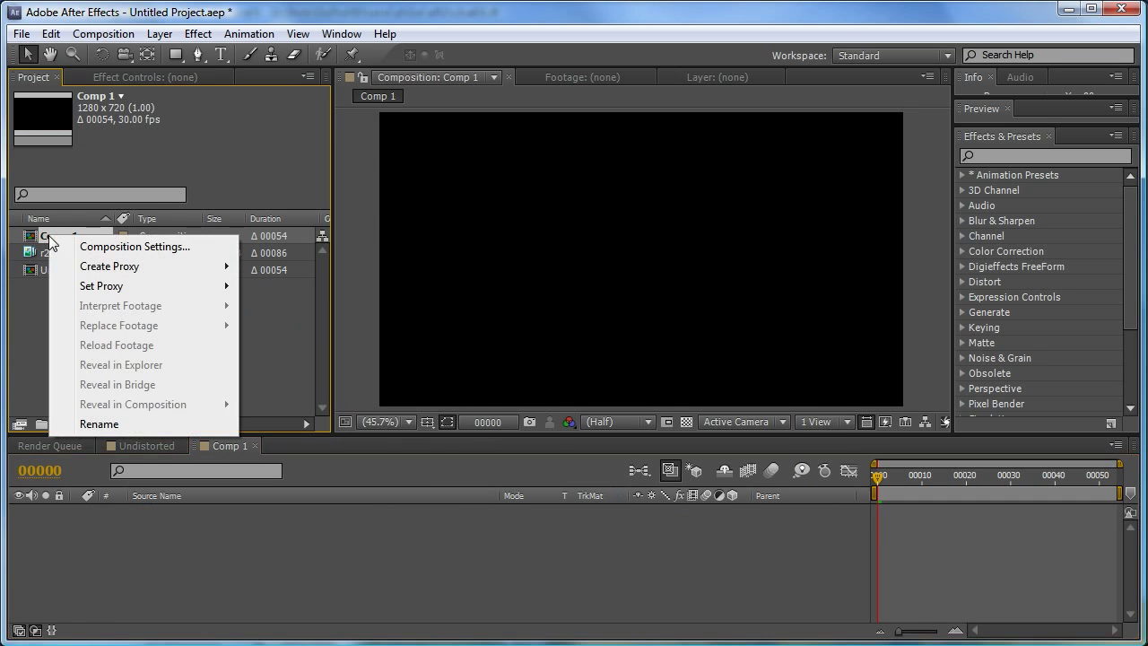
left_click(98, 425)
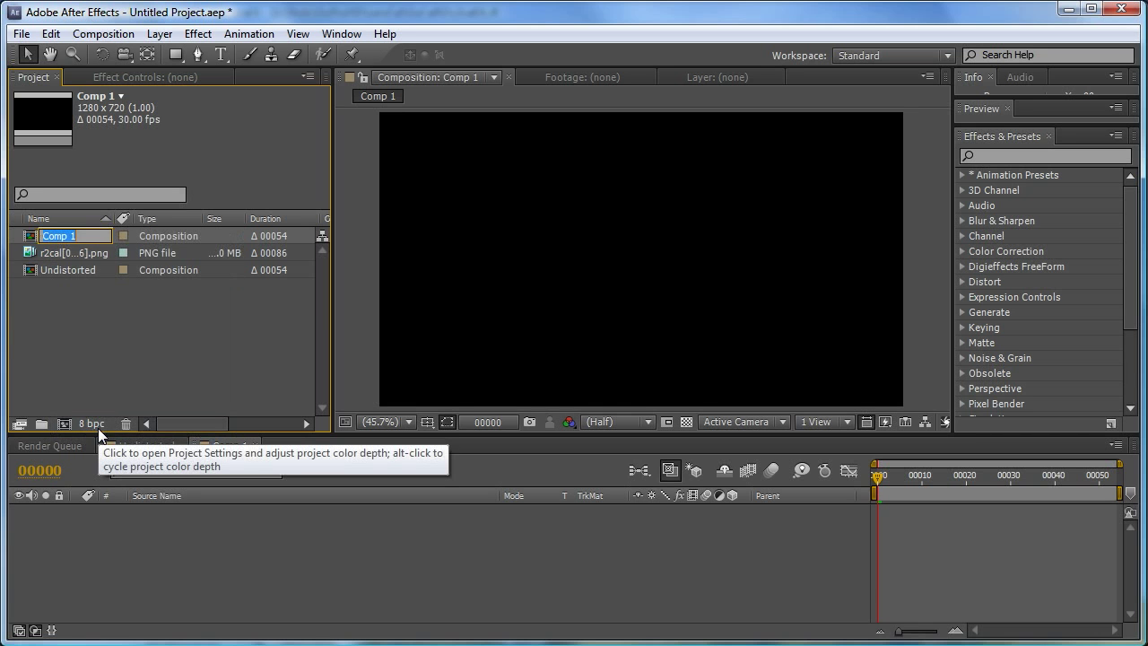
type("Redistort")
type("ed")
key("Return")
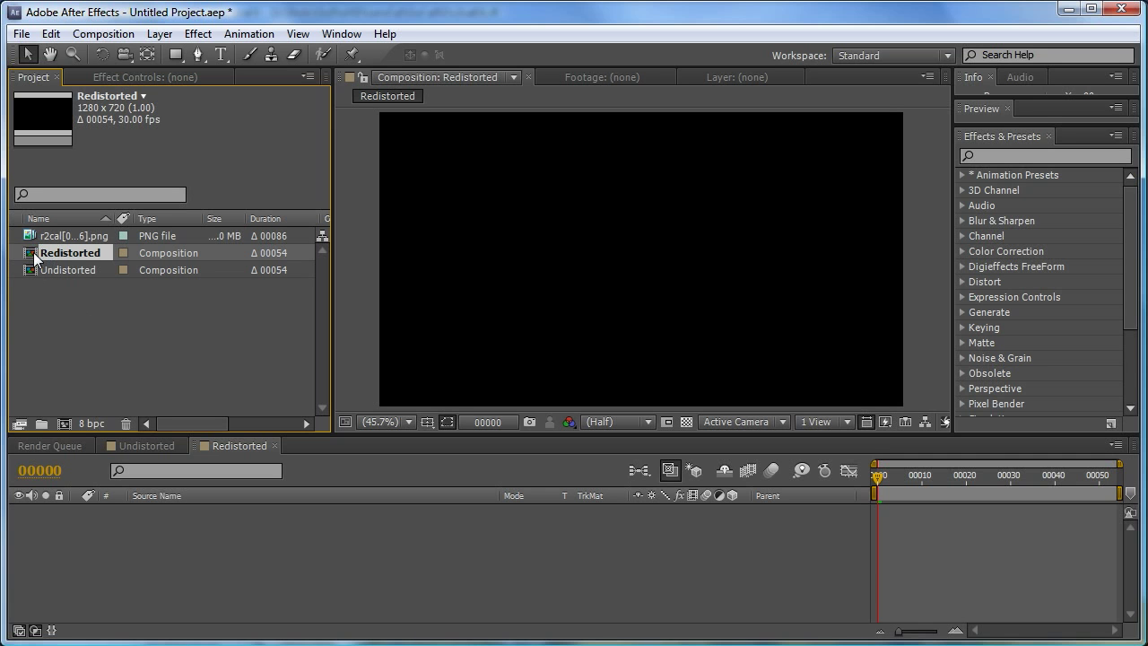
- Add the Undistorted comp as the only layer in the Redistorted timeline and zoom out
left_click_drag(26, 271, 62, 590)
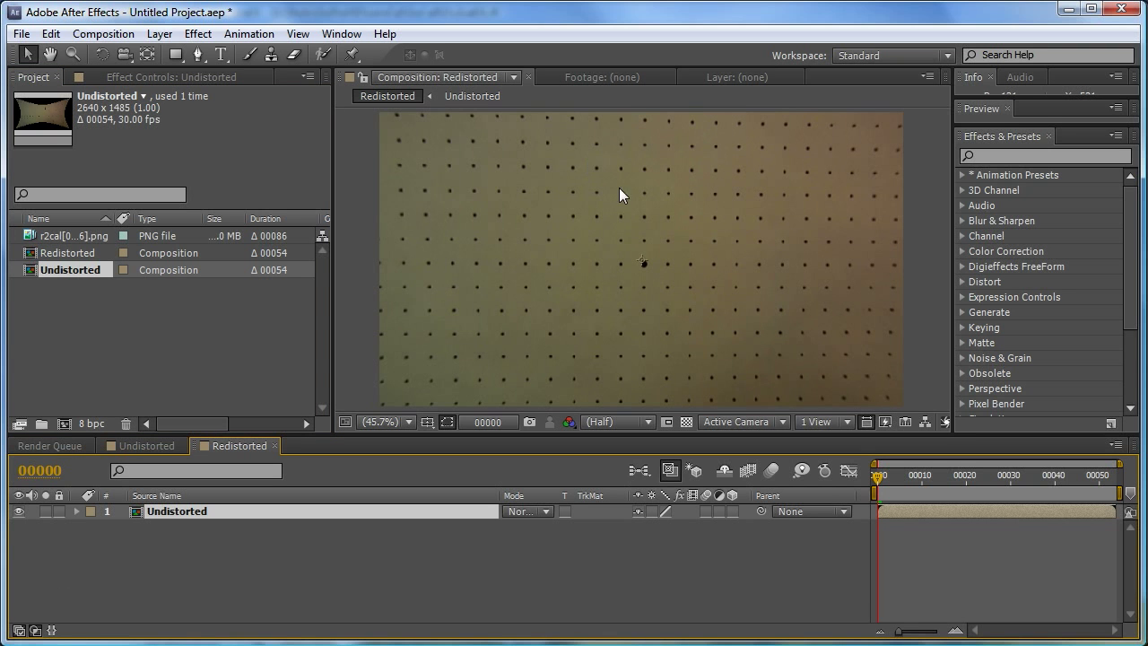
scroll(668, 235, "down", 1)
scroll(667, 235, "down", 3)
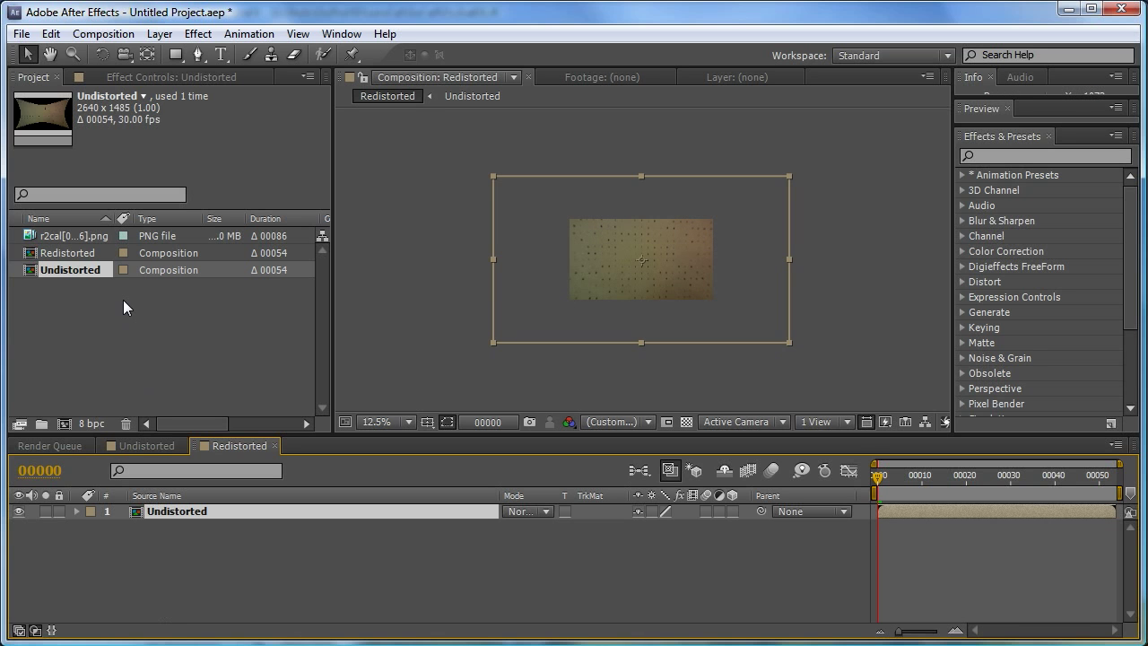
- Copy the SynthEyes Advanced Distortion effect from inside the Undistorted comp
left_click(76, 252)
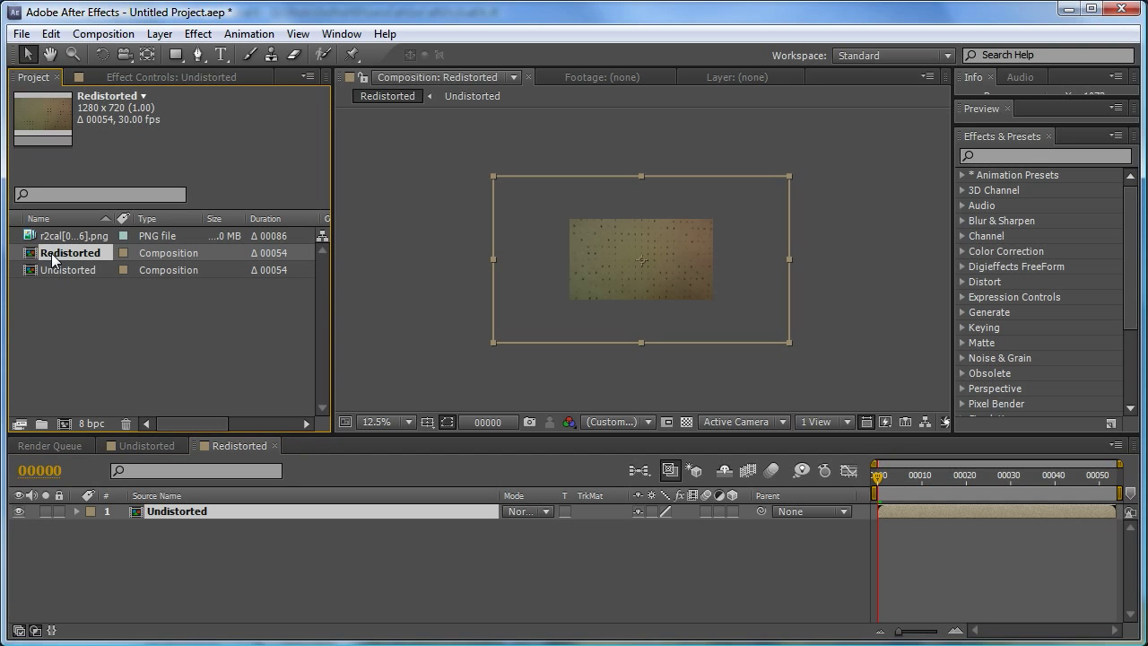
double_click(51, 253)
double_click(28, 270)
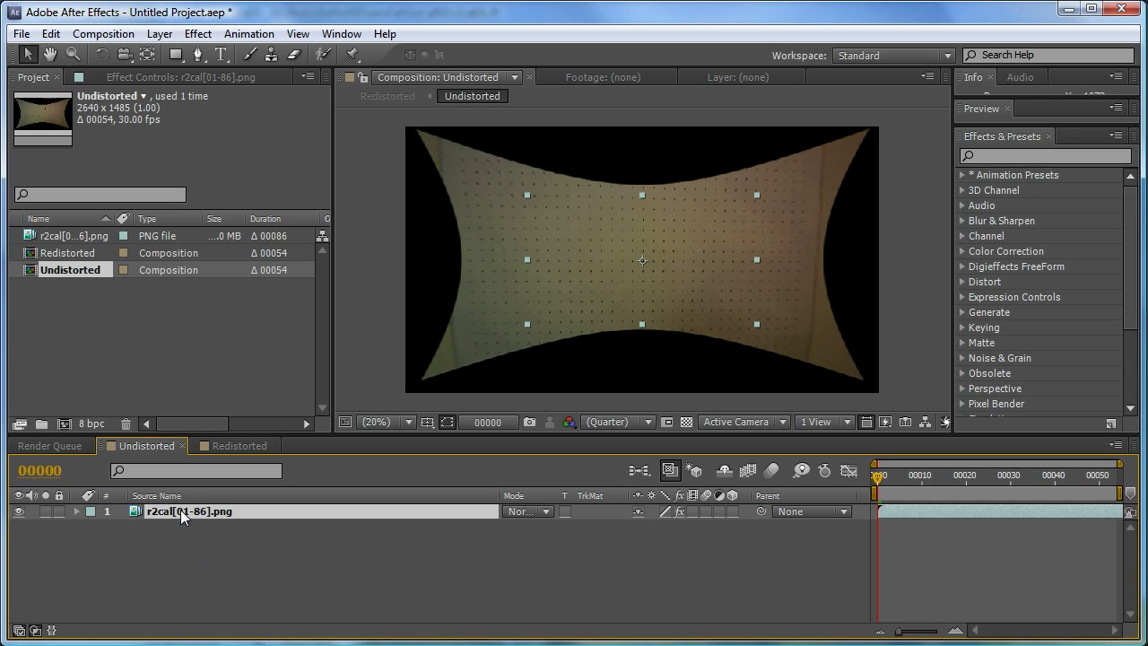
left_click(174, 71)
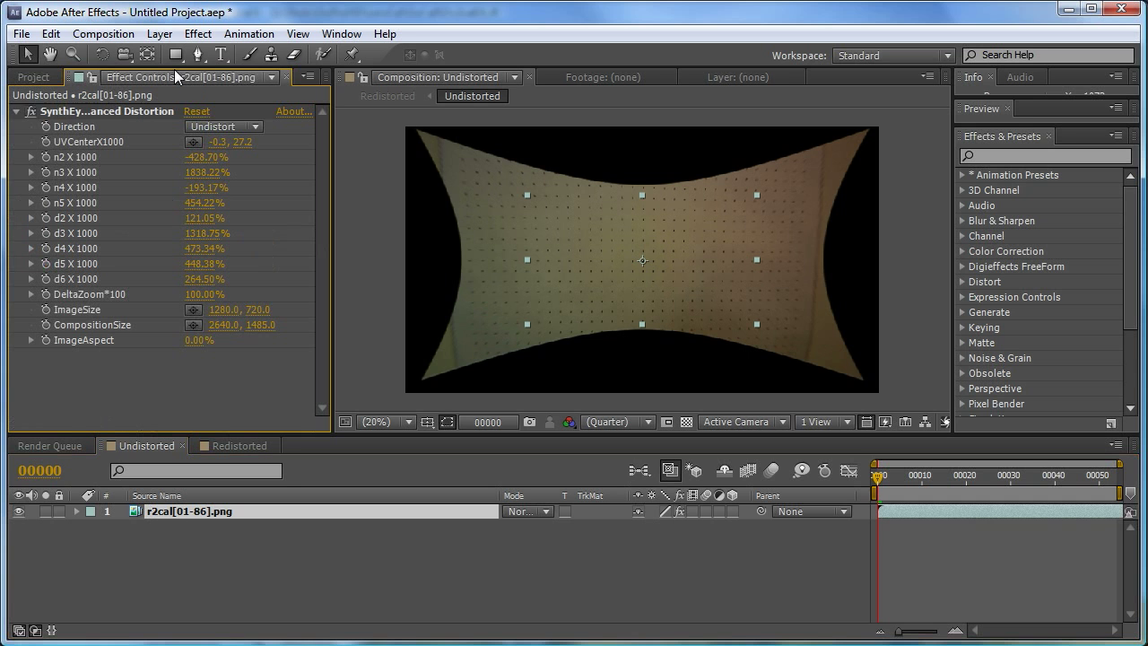
left_click(116, 109)
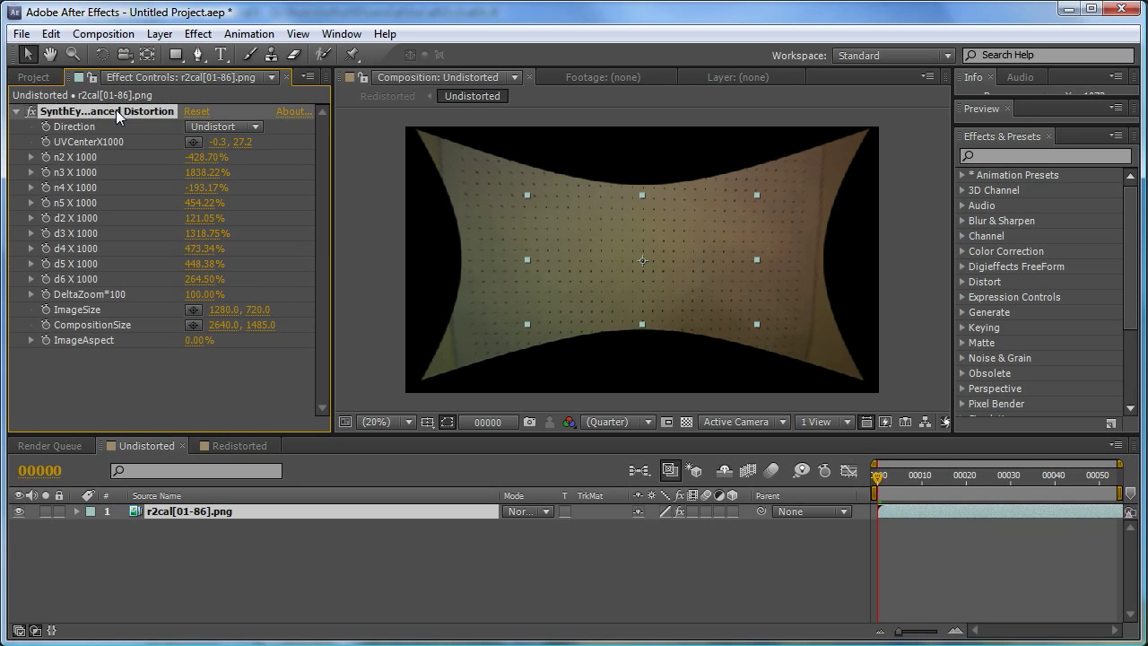
left_click(51, 34)
left_click(76, 142)
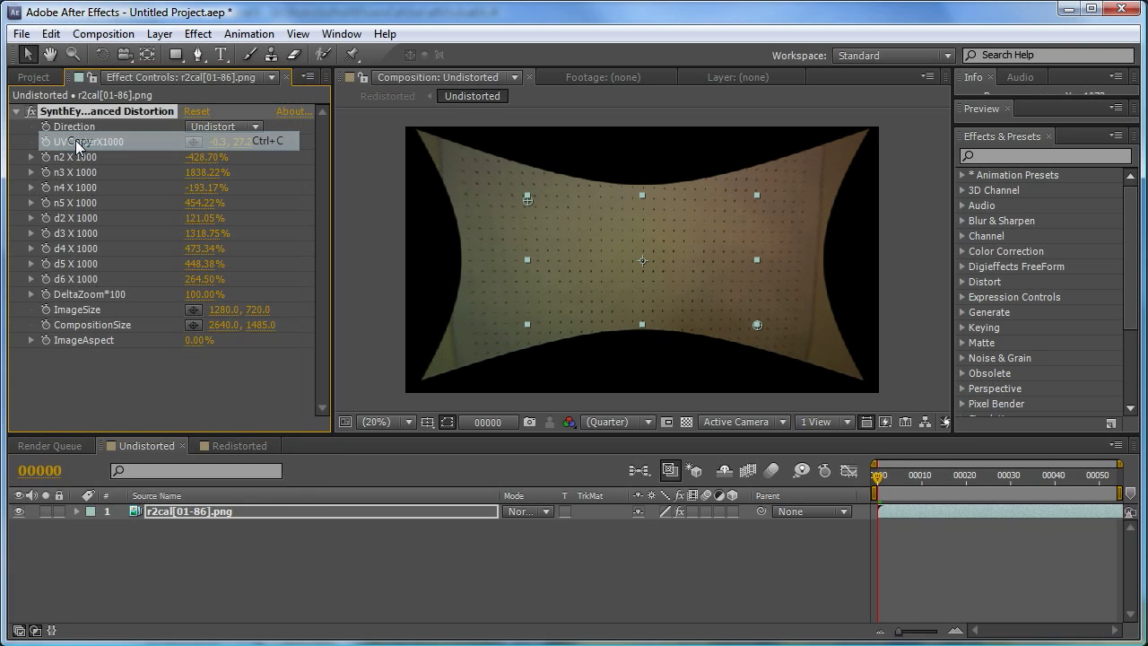
- Paste the effect onto the Undistorted layer in Redistorted and show its settings
left_click(34, 77)
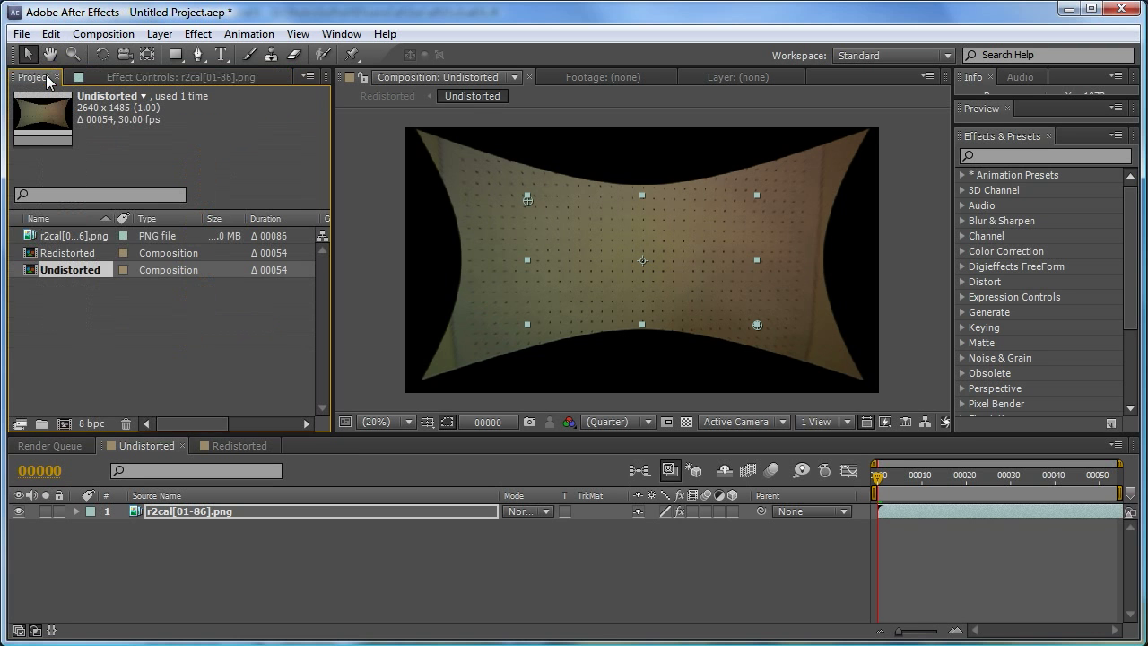
left_click(61, 258)
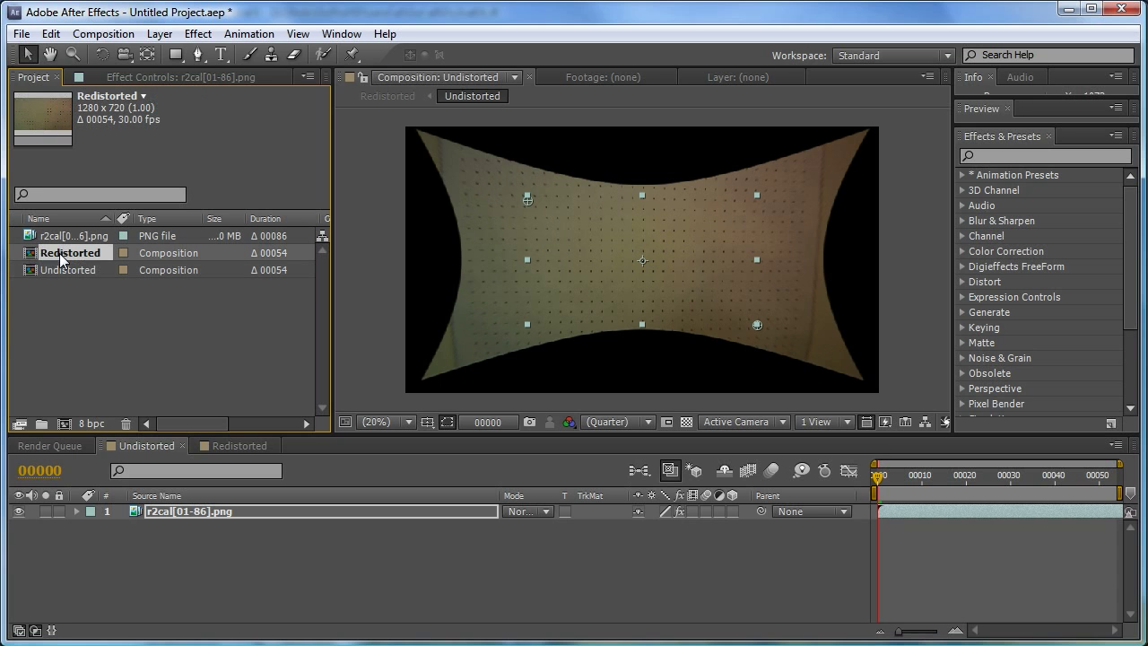
double_click(61, 257)
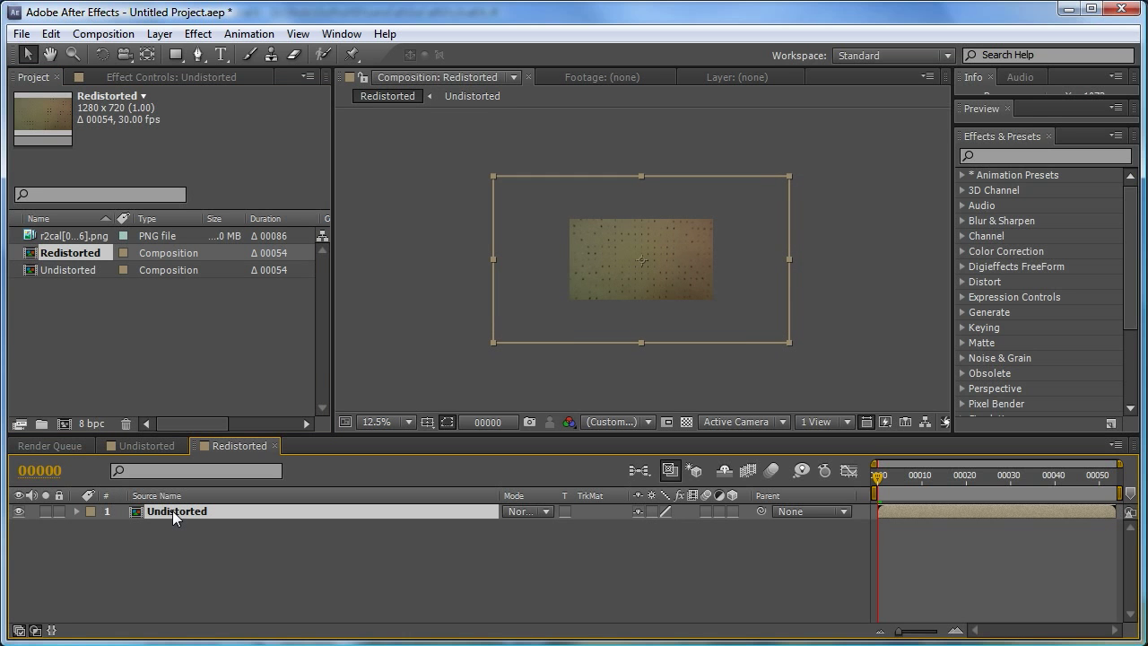
left_click(50, 35)
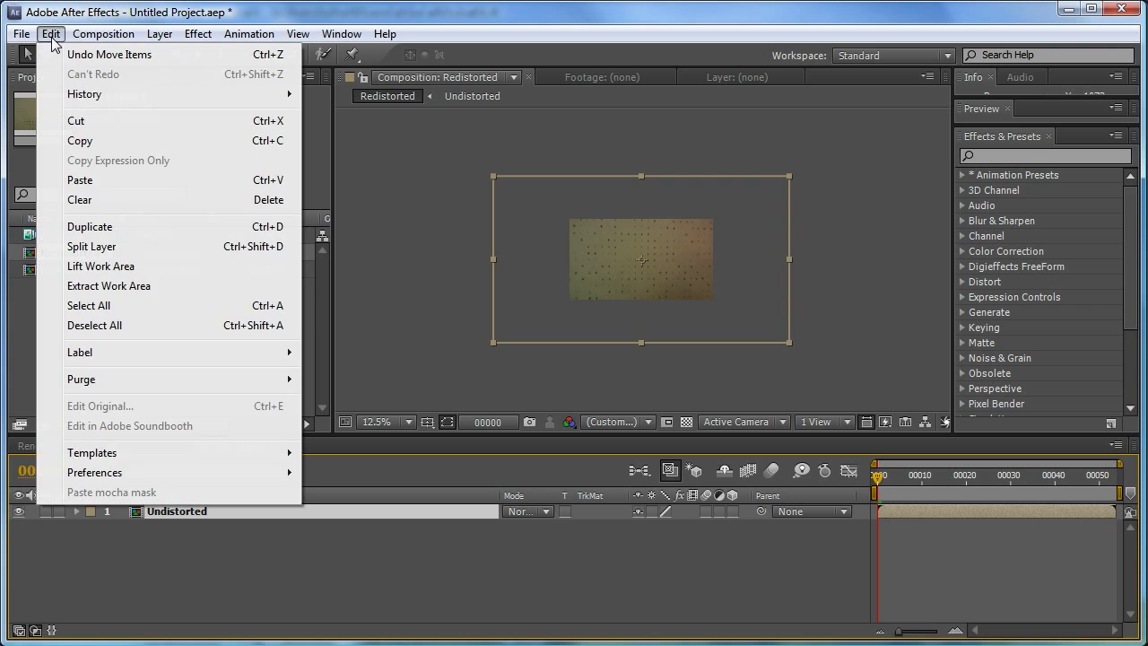
left_click(92, 182)
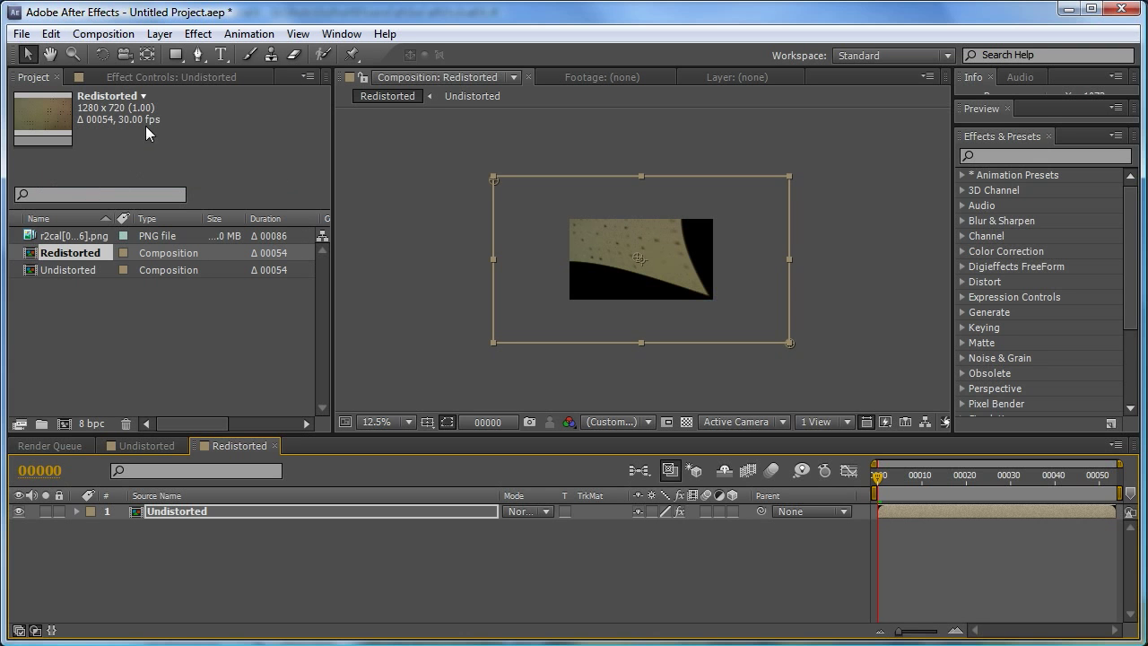
left_click(168, 512)
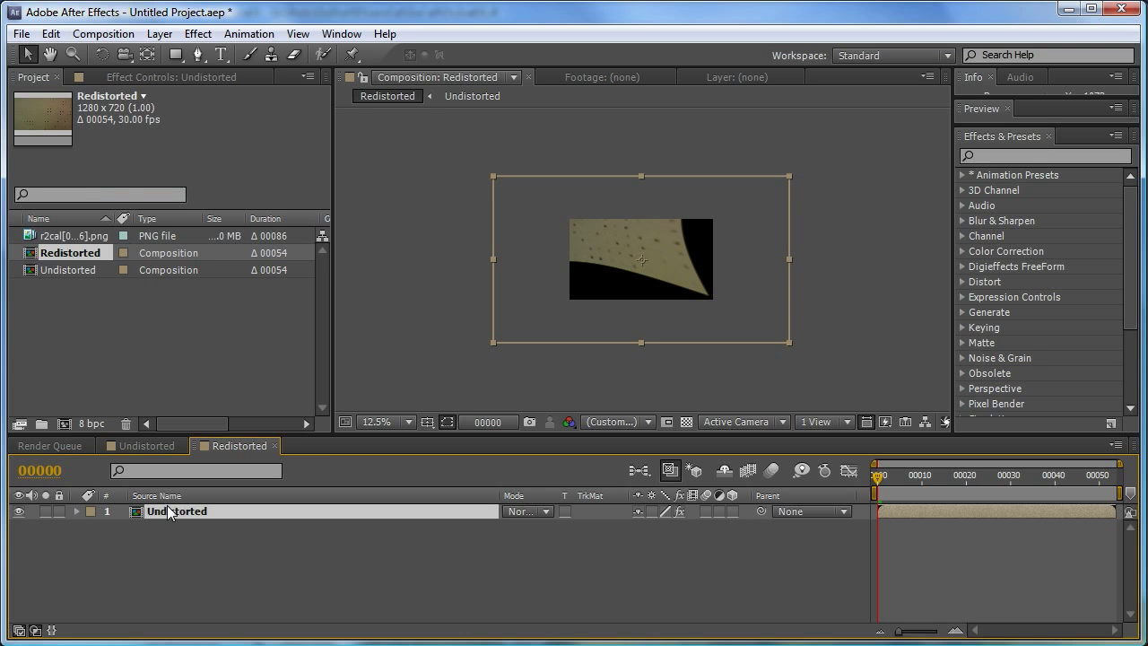
left_click(155, 76)
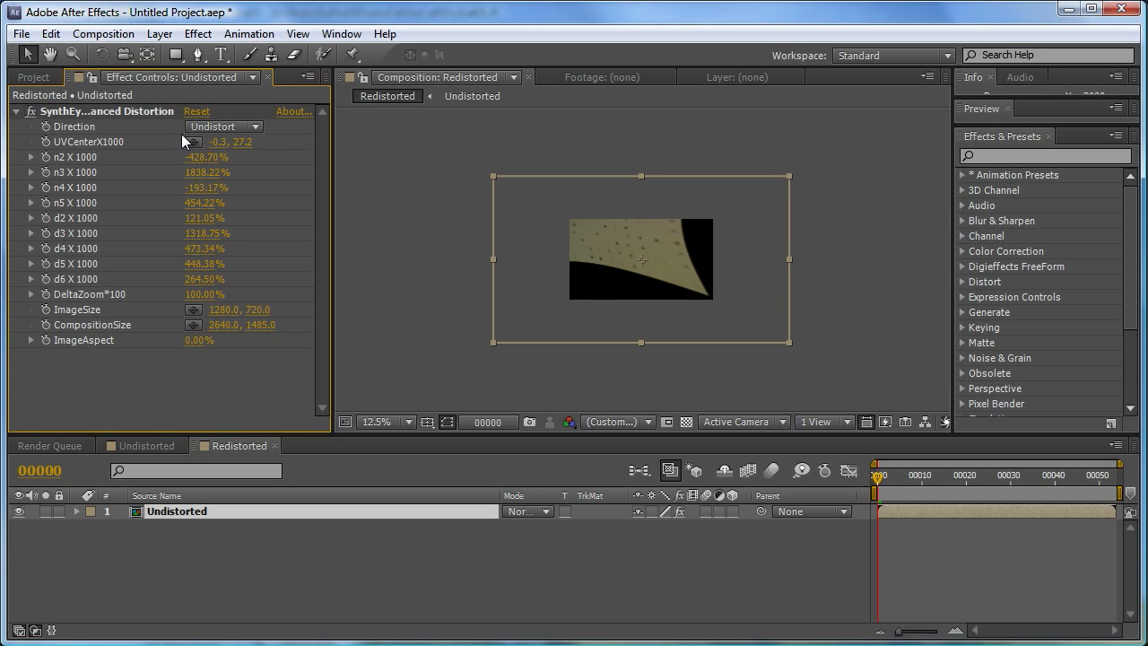
- Switch the copied distortion to Redistort, image size 2640×1485, composition size 1280×720
left_click(213, 128)
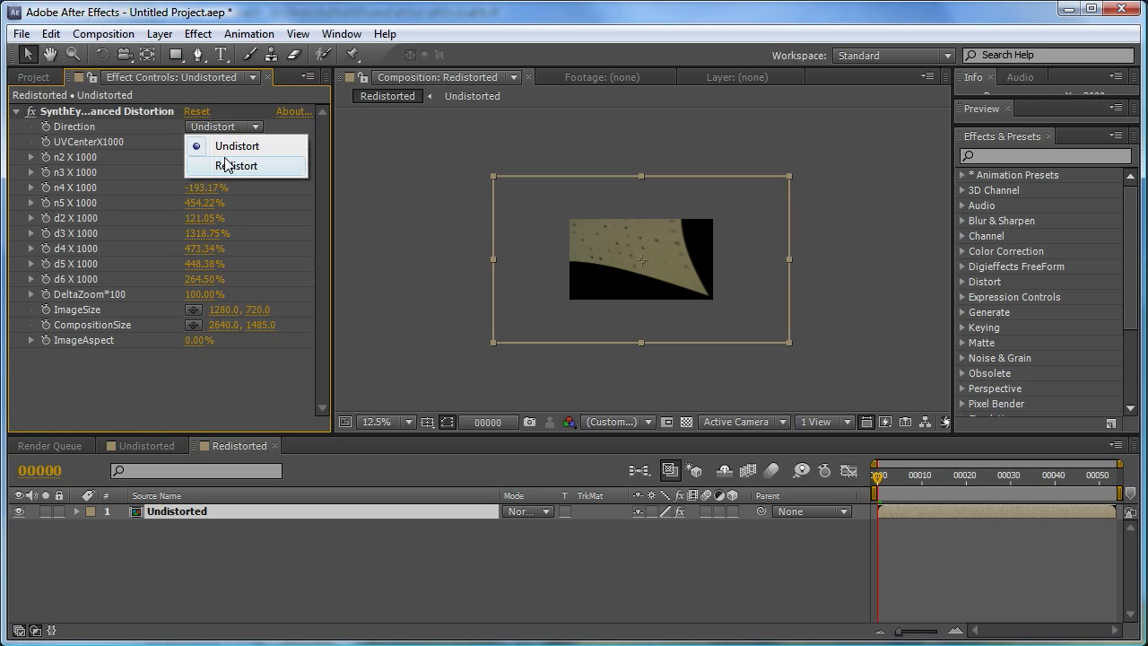
left_click(225, 164)
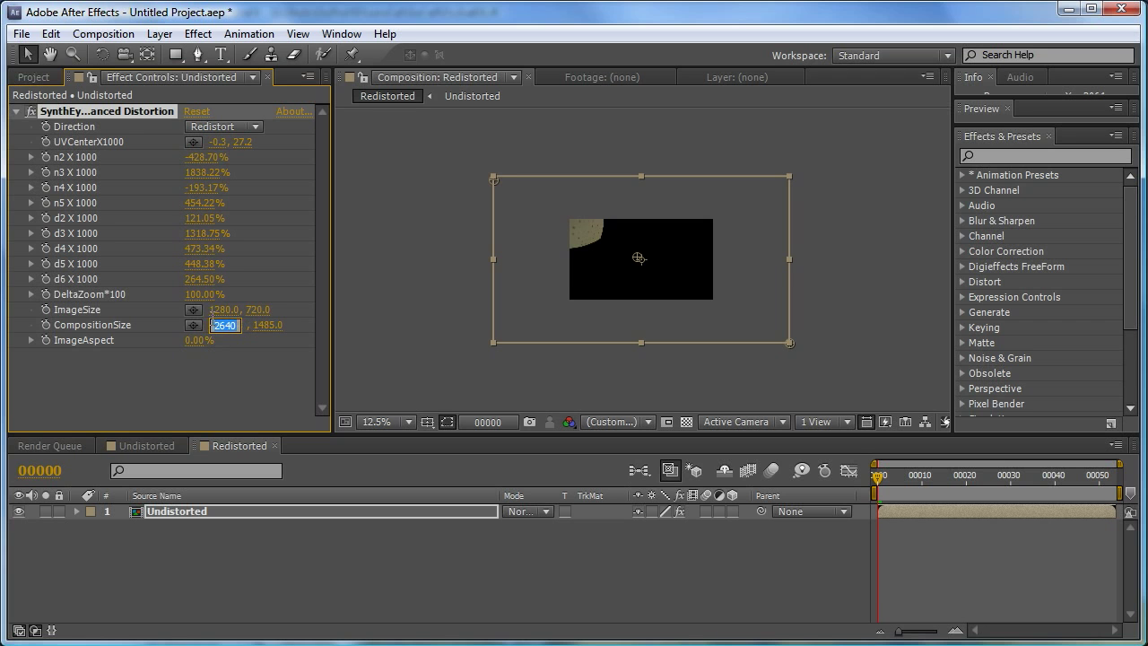
left_click(212, 309)
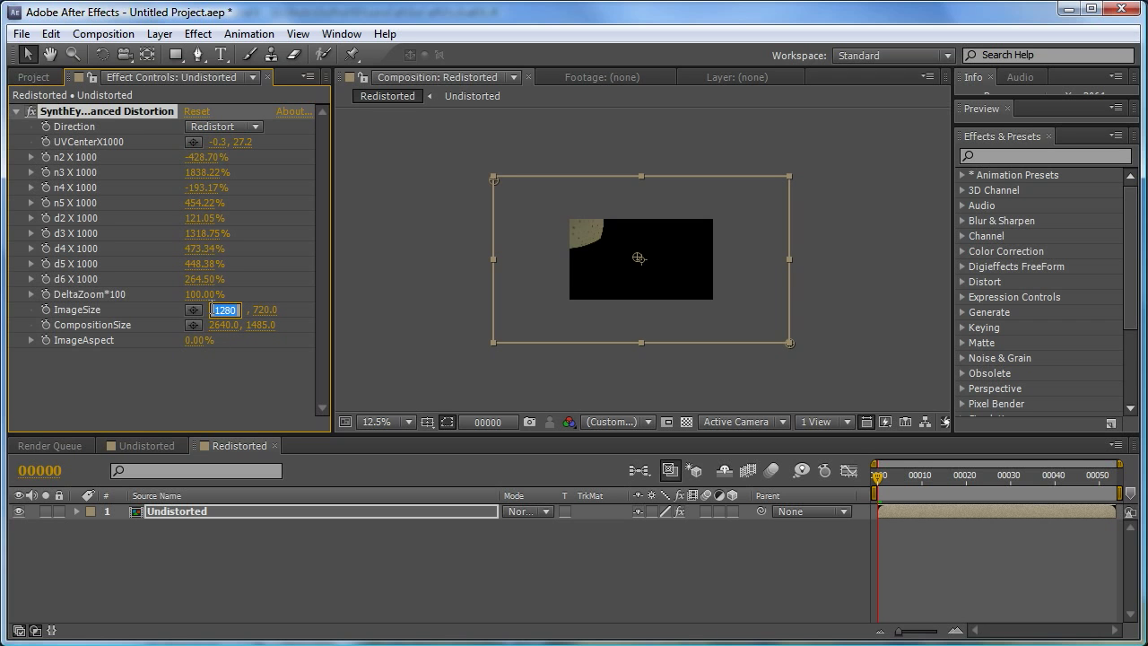
type("2640")
key("Tab")
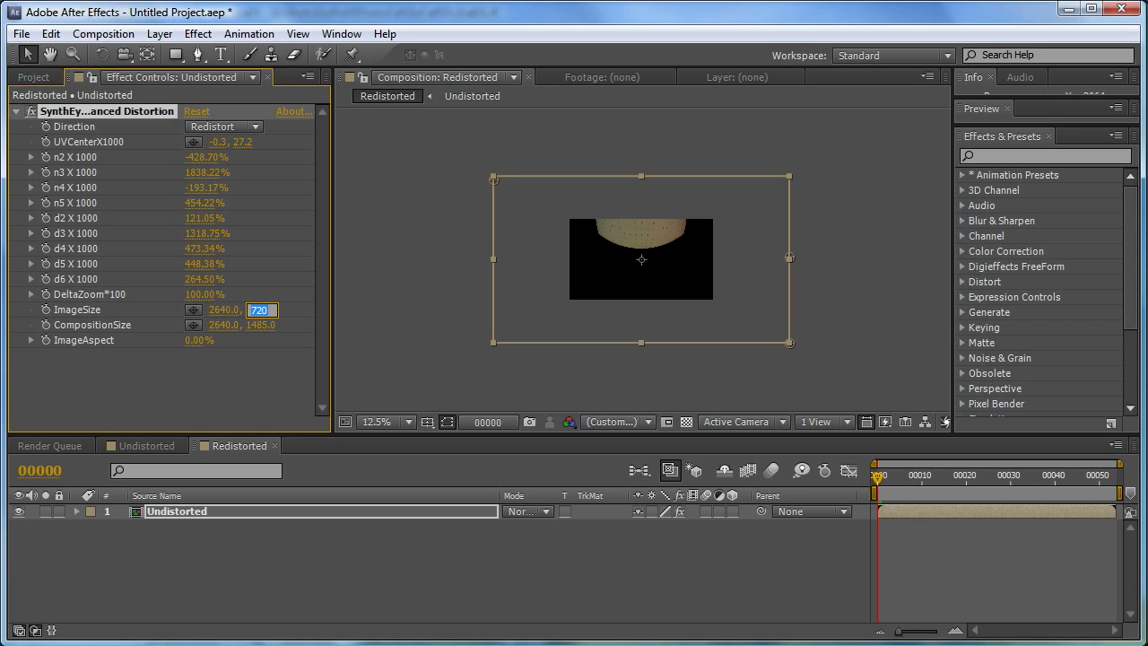
type("1485")
key("Tab")
type("12")
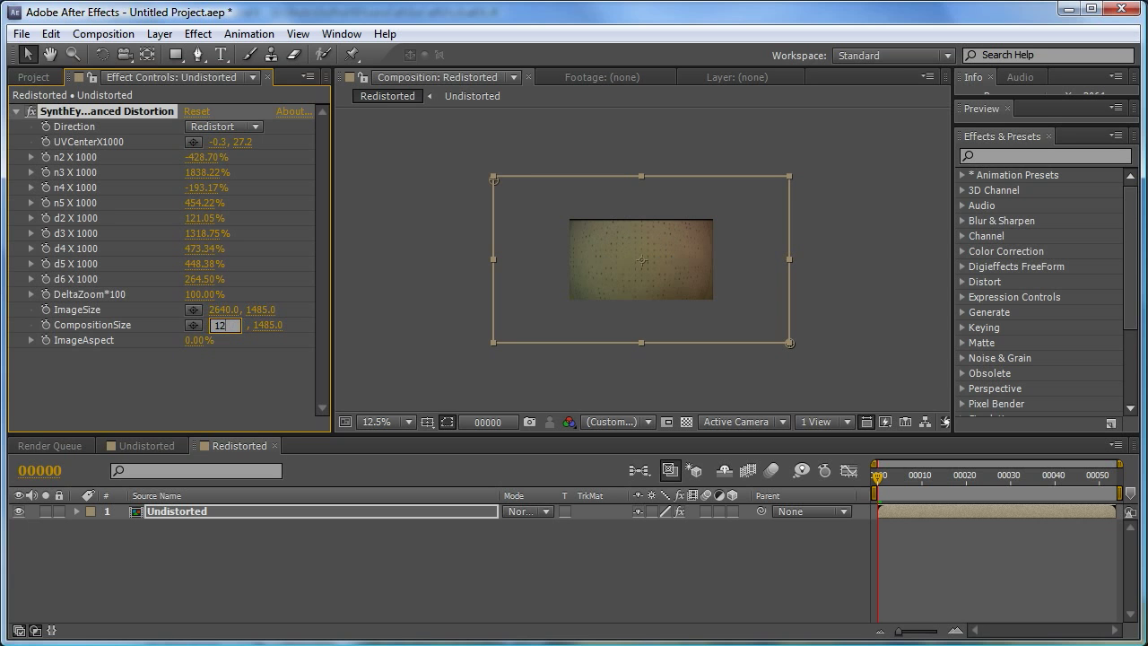
type("00")
key("Tab")
type("72")
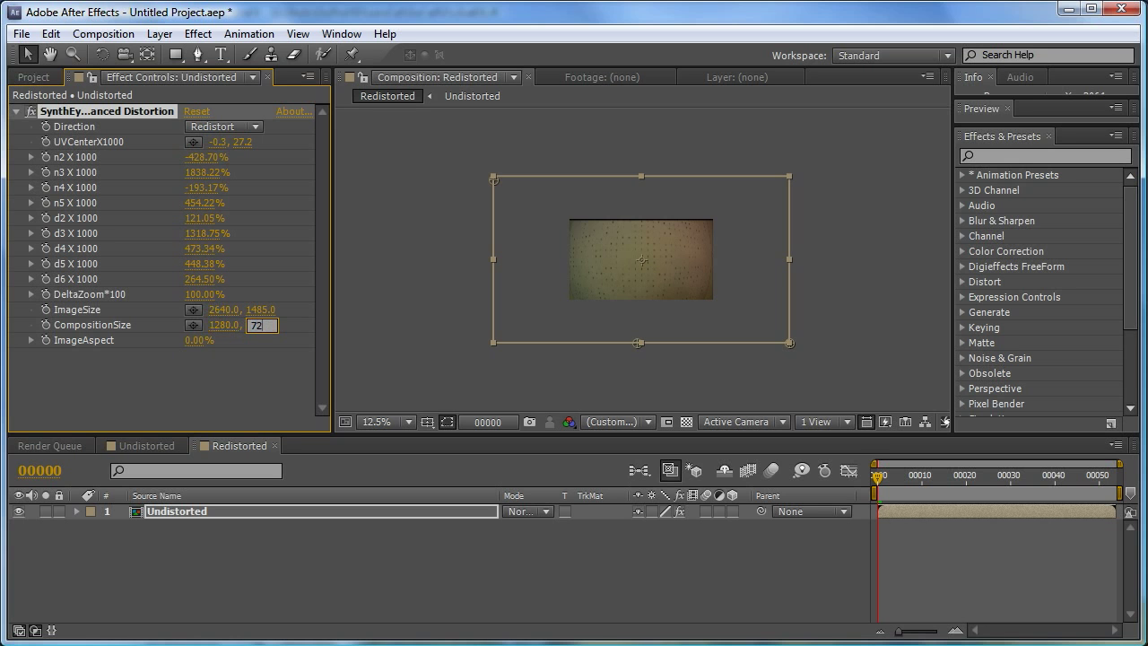
type("0")
key("Tab")
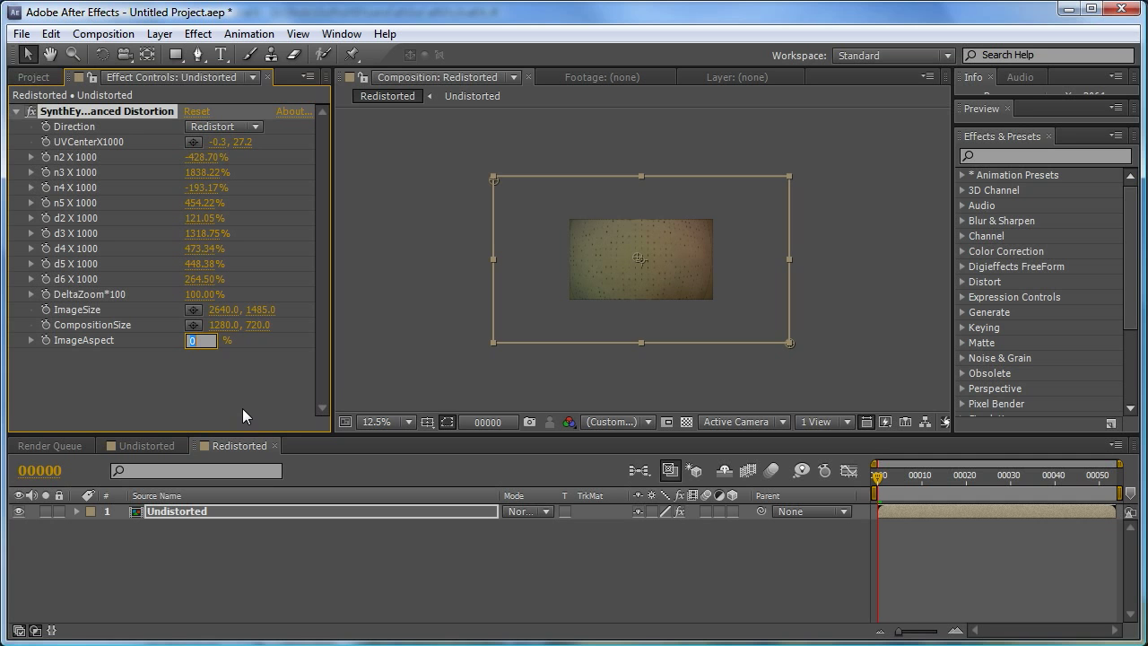
scroll(636, 248, "up", 1)
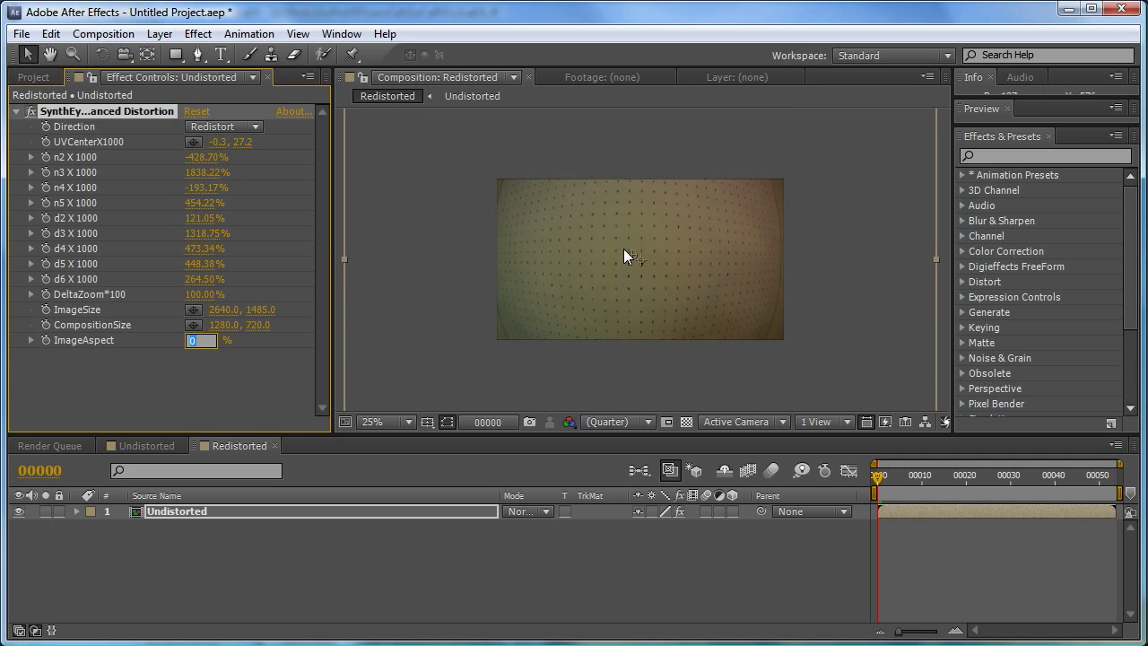
- Add the r2cal[01-86].png footage to the Redistorted timeline
left_click(36, 77)
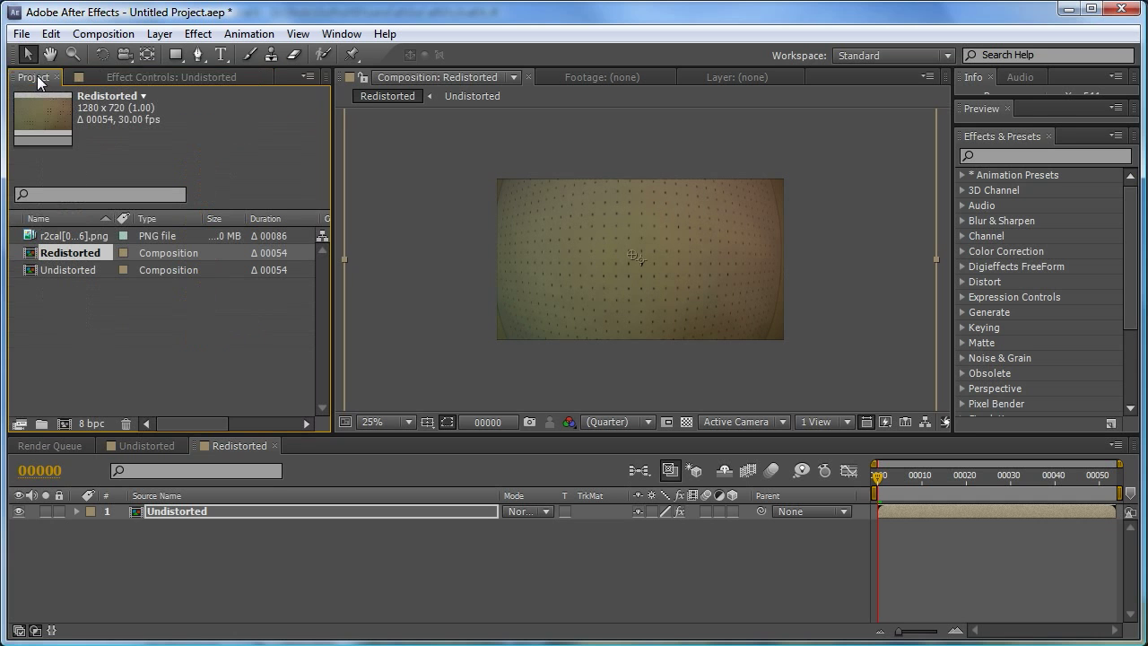
left_click(28, 237)
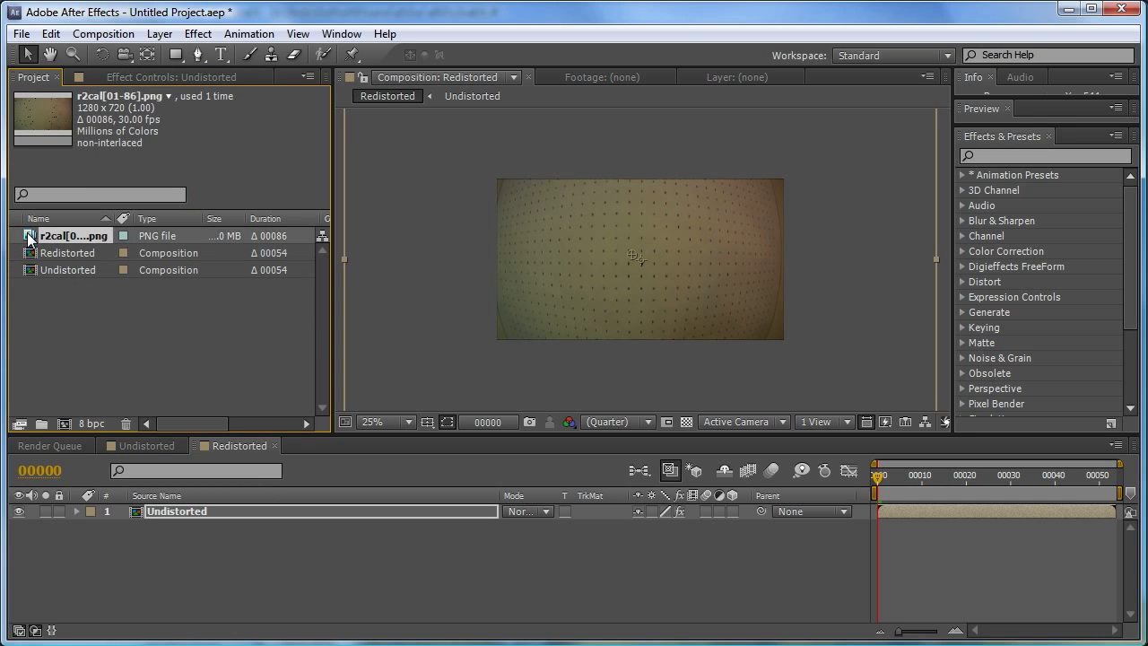
left_click_drag(28, 237, 106, 512)
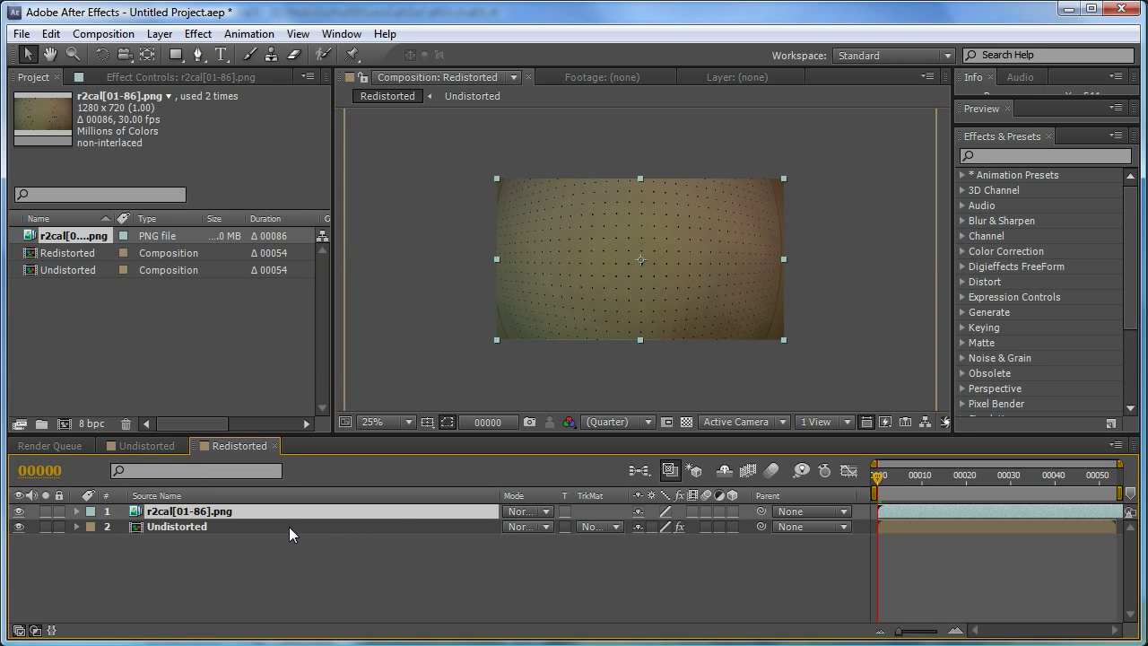
- Set the footage layer's blending mode to Difference and inspect the near-black result
left_click(550, 513)
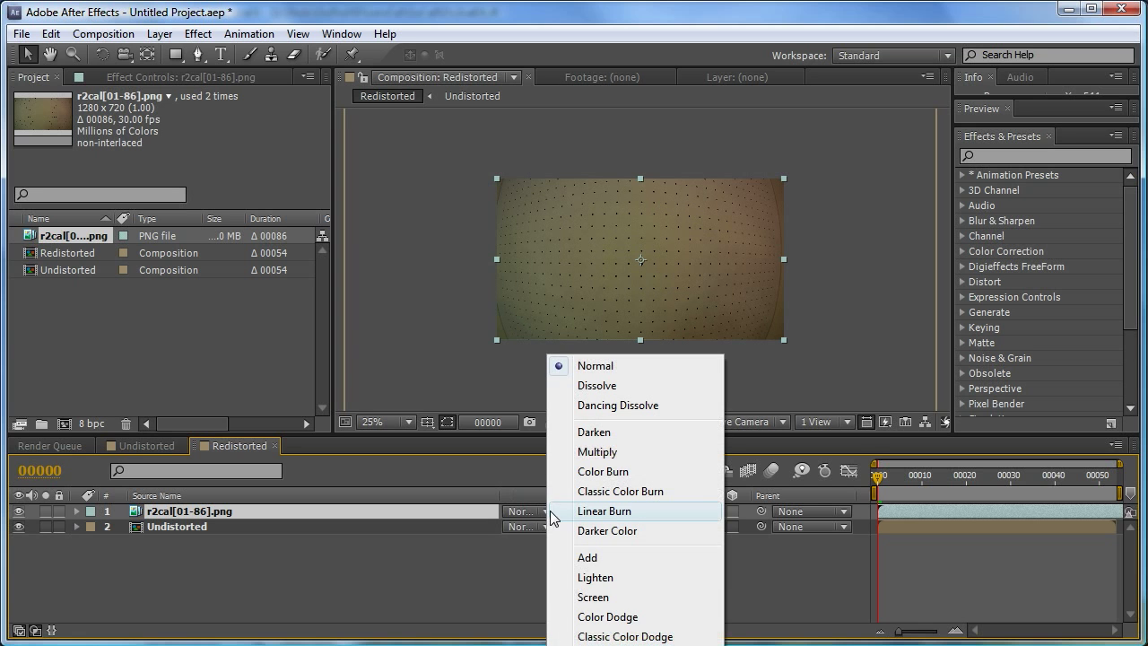
left_click(654, 558)
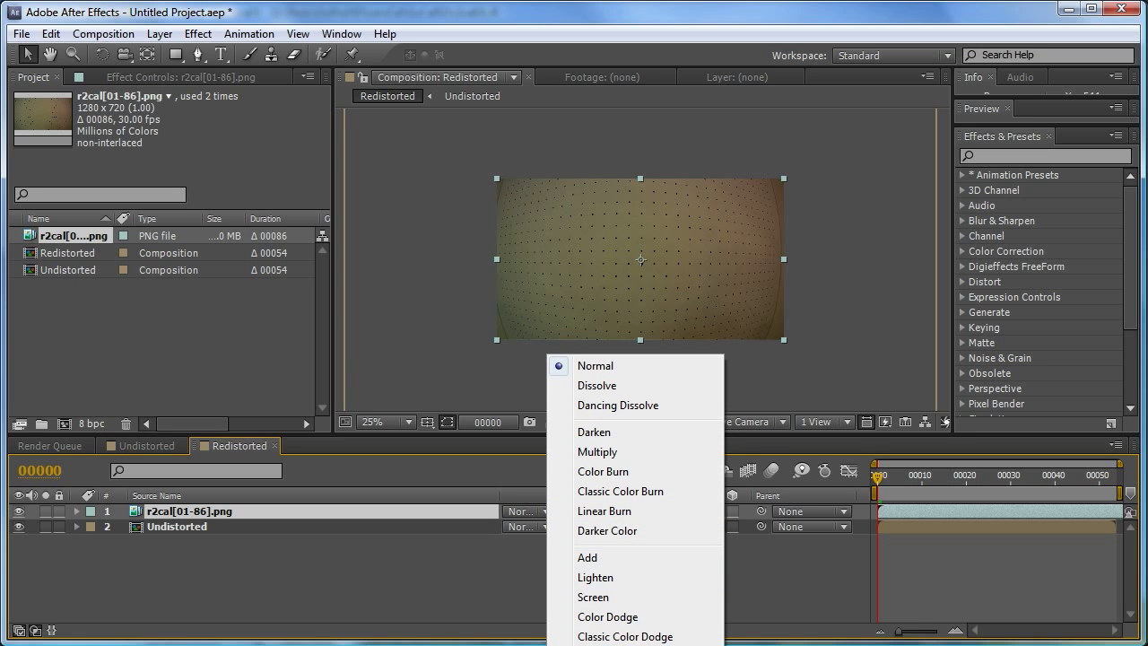
key("Return")
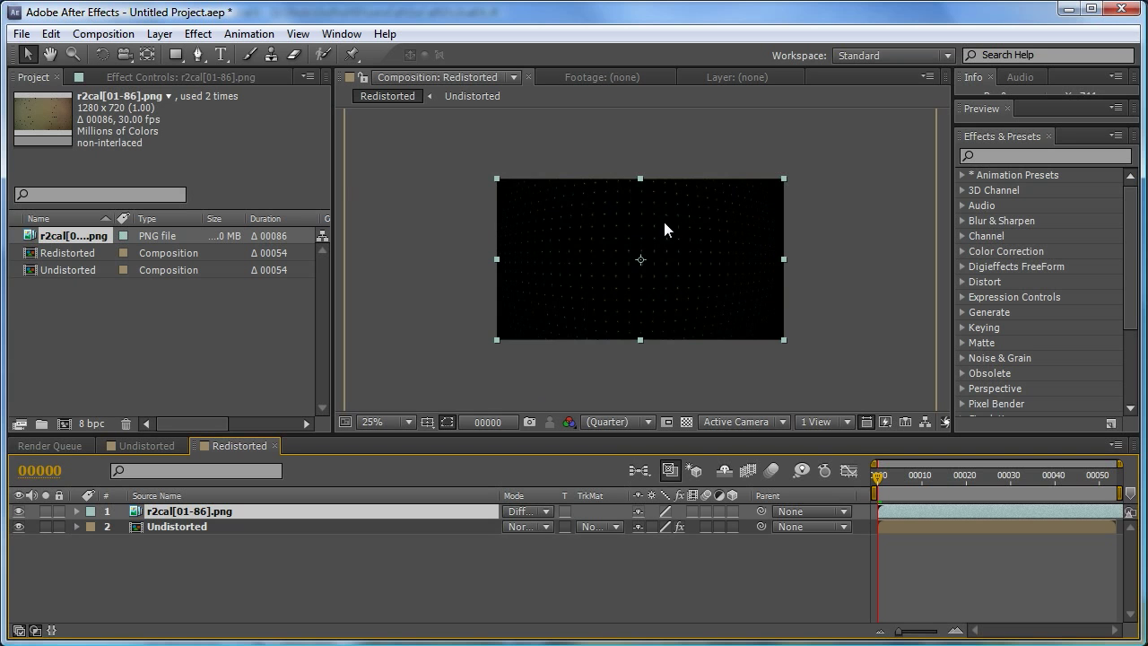
key("period")
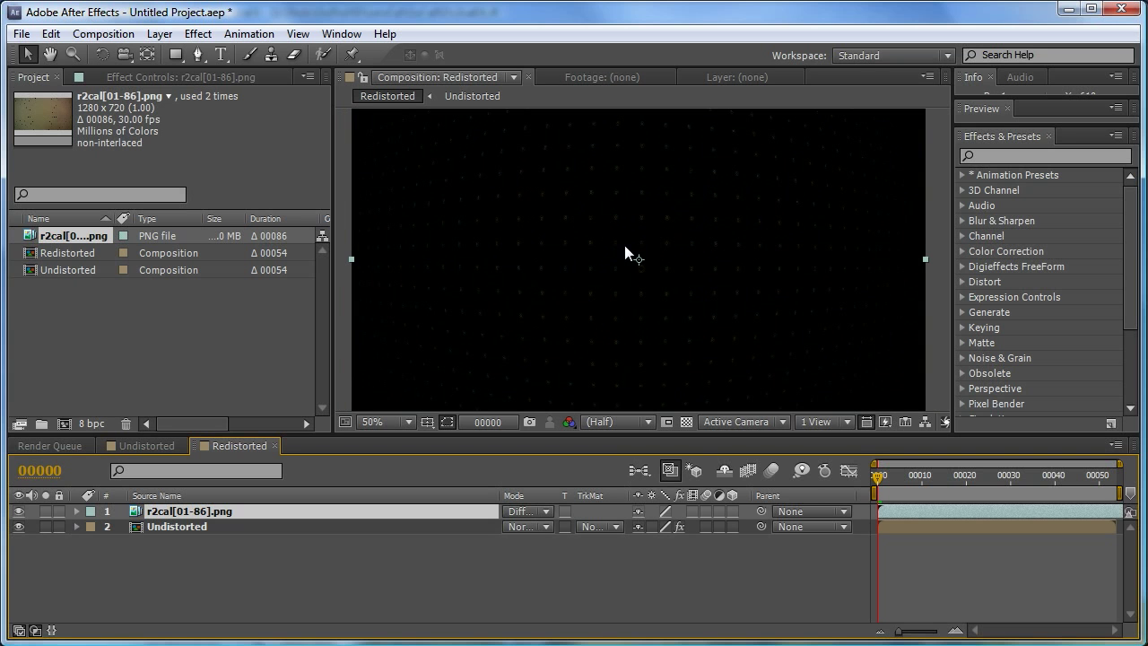
scroll(623, 244, "up", 4)
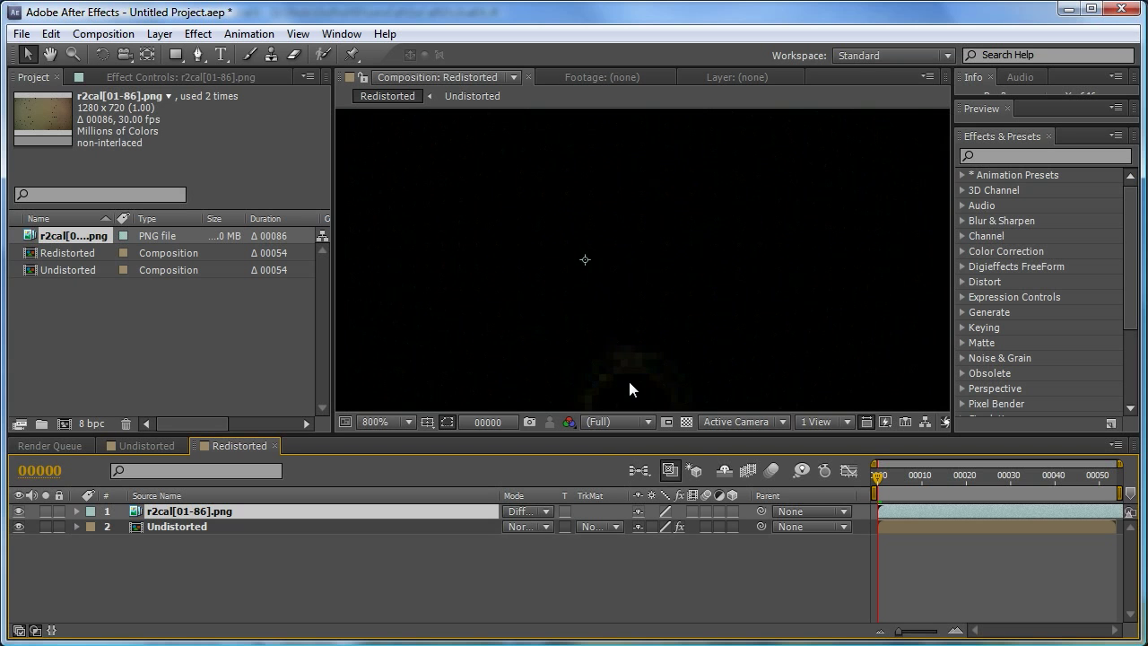
scroll(625, 332, "down", 3)
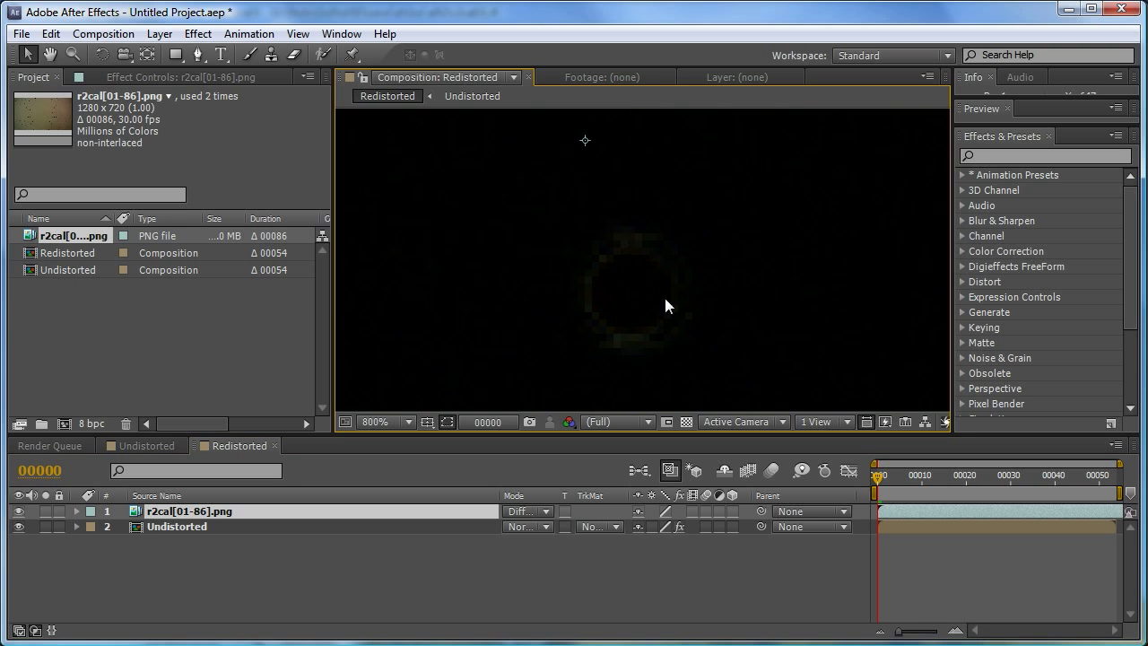
scroll(618, 288, "down", 10)
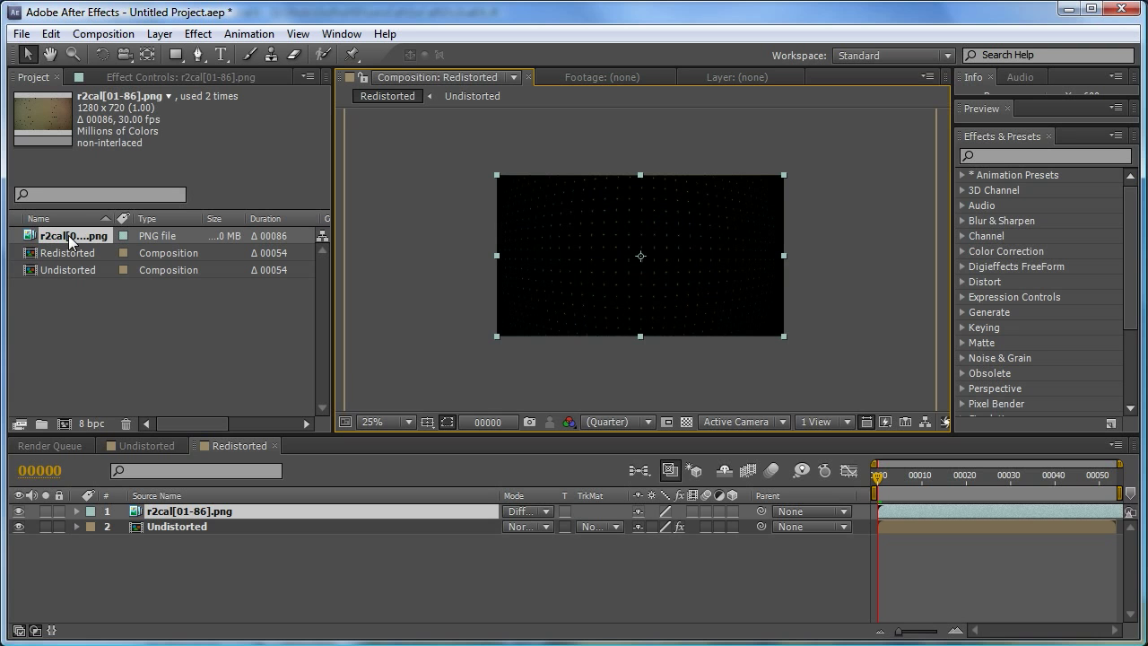
- Toggle the footage layer's visibility in Redistorted, then show the Undistorted layer's redistort settings
double_click(68, 269)
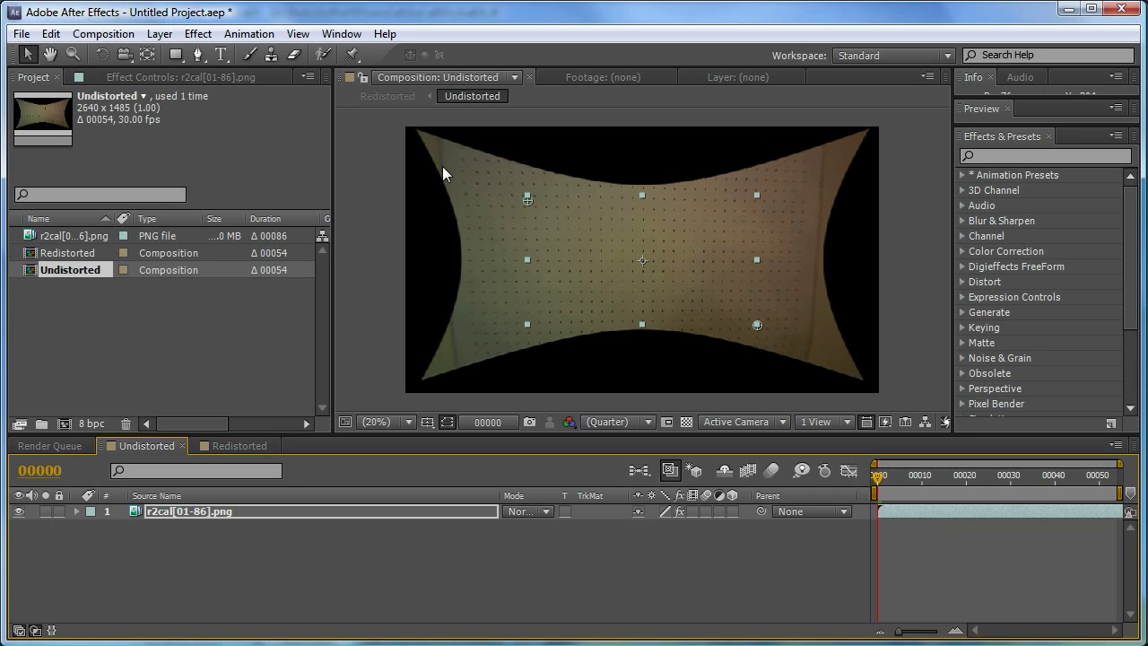
double_click(65, 255)
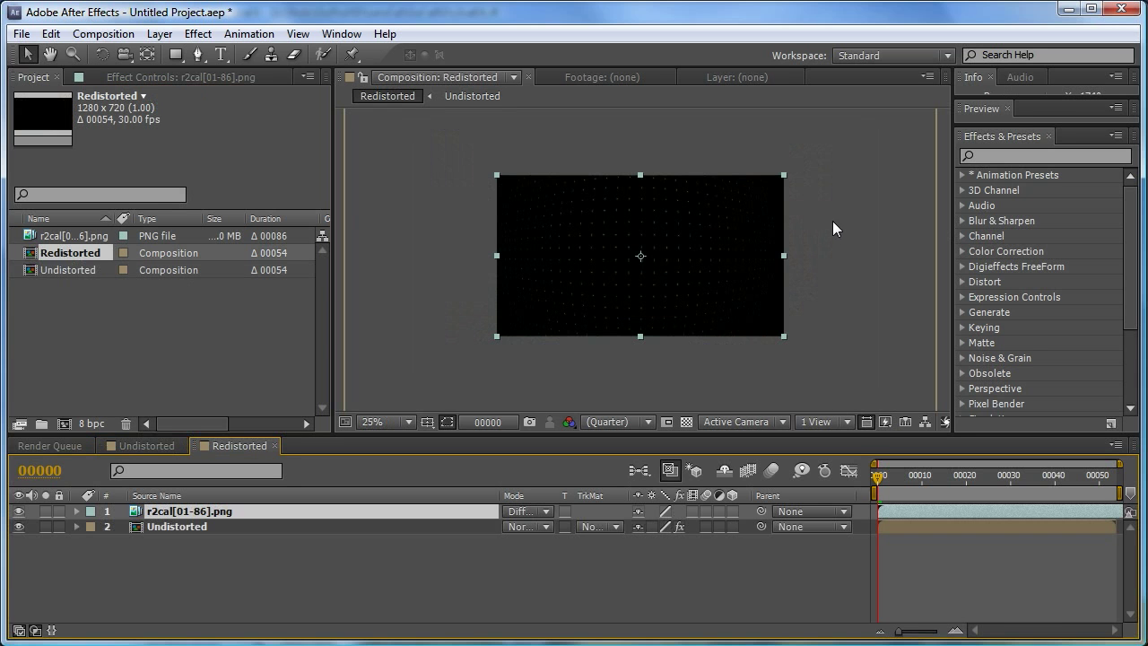
left_click(19, 512)
left_click(19, 512)
left_click(177, 526)
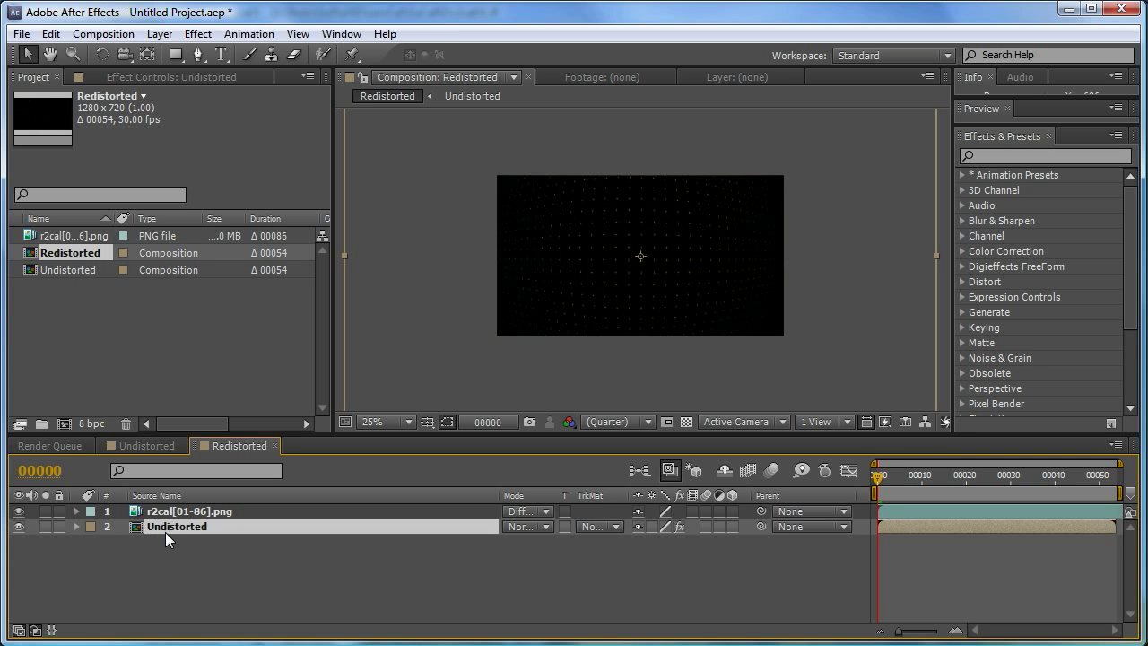
left_click(158, 78)
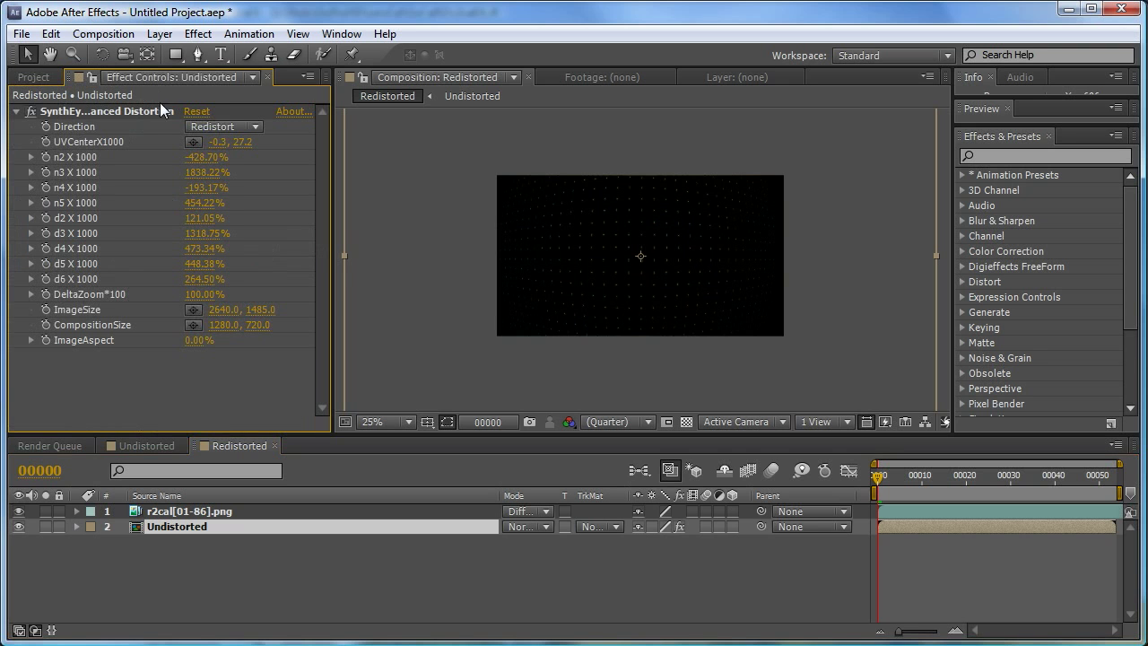